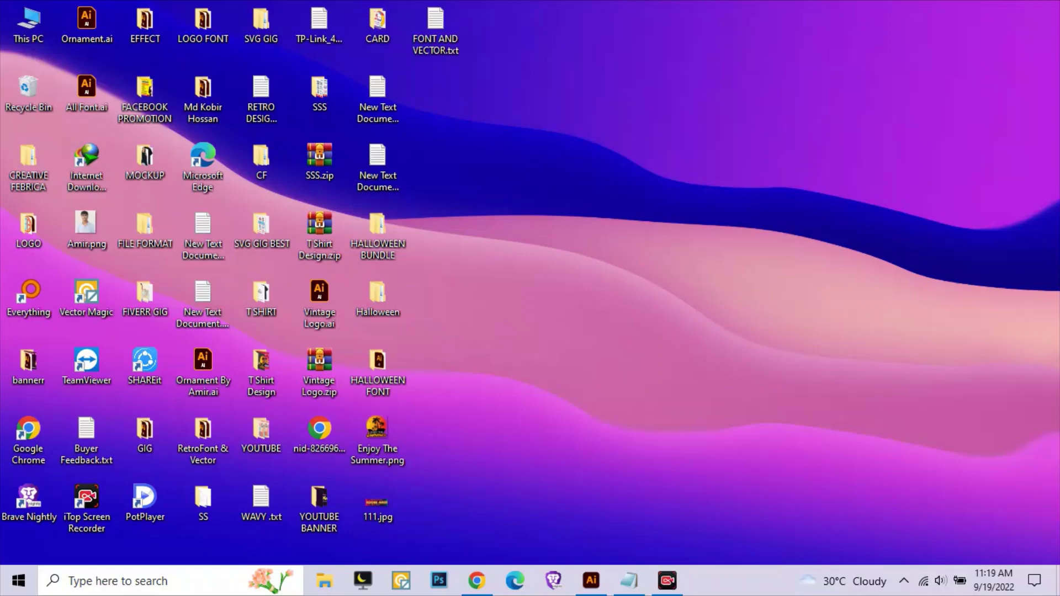
Bring Illustrator forward and preview the finished SECOND GRADE Teacher sticker by zooming and panning
click(591, 580)
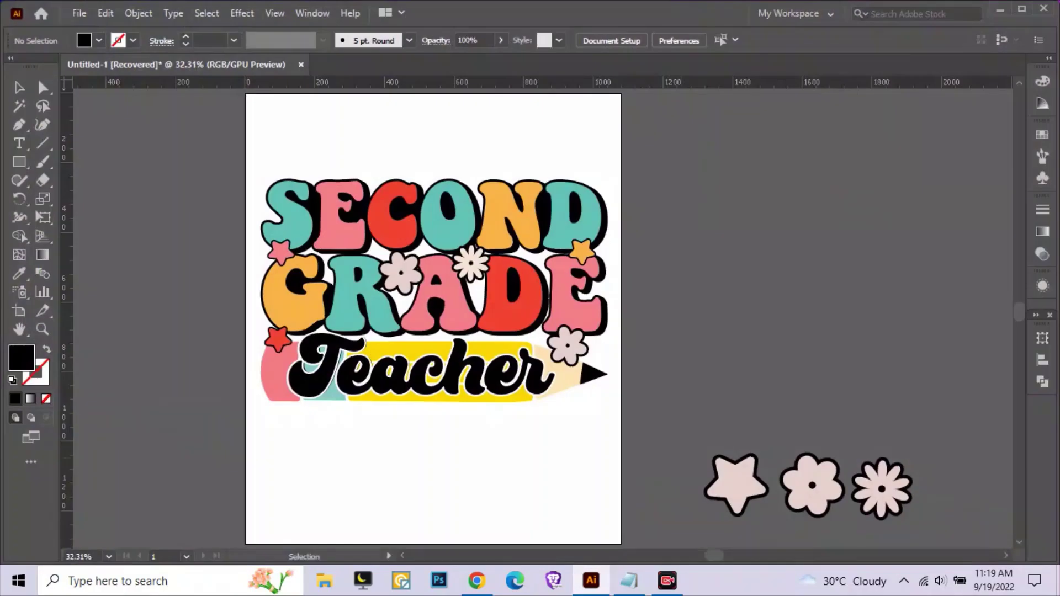
scroll(477, 260, up, 5)
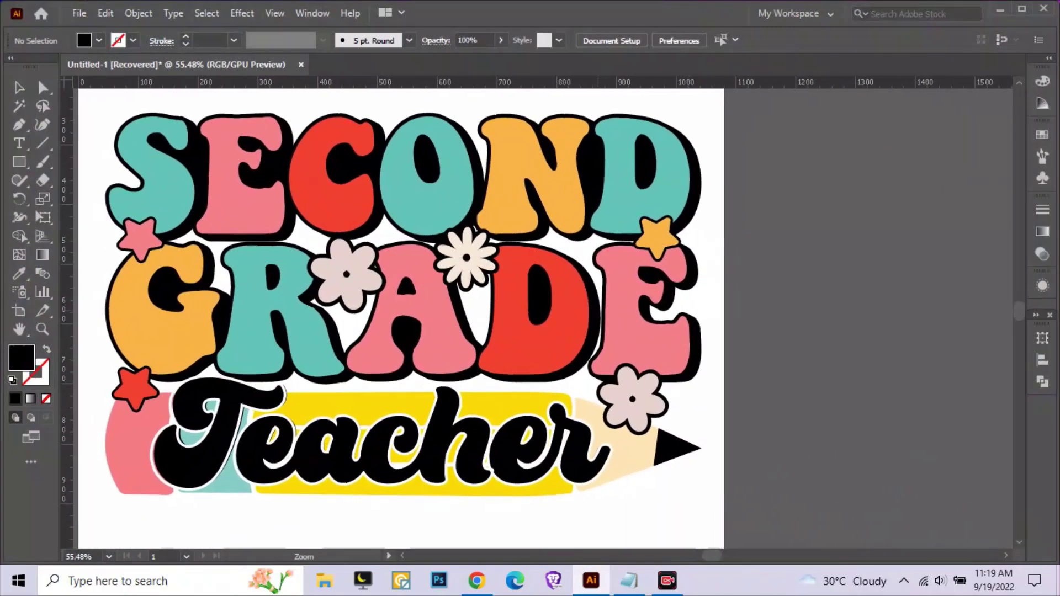
scroll(476, 272, down, 2)
scroll(477, 272, down, 2)
scroll(476, 272, down, 2)
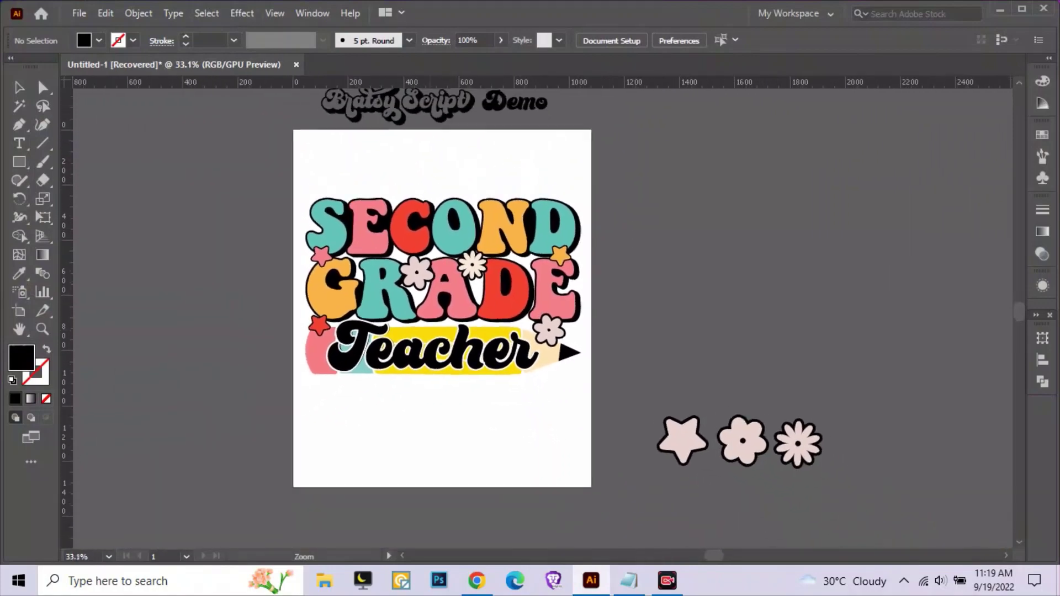
mouse_move(476, 272)
mouse_down()
mouse_move(382, 97)
mouse_move(398, 120)
mouse_move(410, 263)
mouse_move(397, 241)
mouse_up()
Highlight both lines of the Notepad title card, then move the reference sticker off the artboard
click(629, 580)
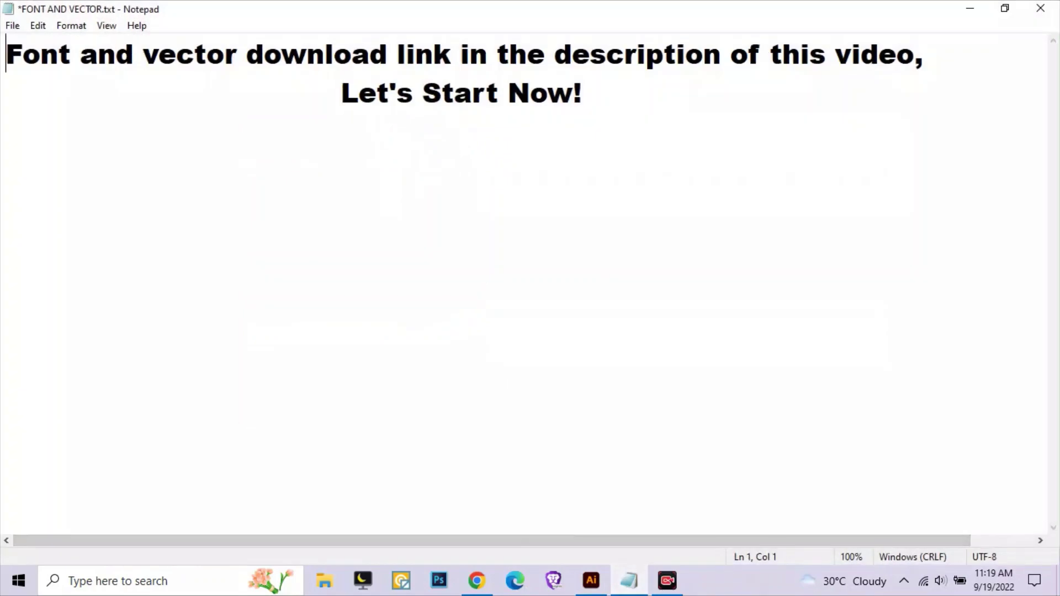
key(shift+Right)
key(shift+Right)
key(shift+Right)
key(shift+Right)
key(shift+Right)
key(shift+Right)
key(shift+Right)
key(shift+Right)
key(shift+Right)
key(shift+Right)
key(shift+Right)
key(shift+Right)
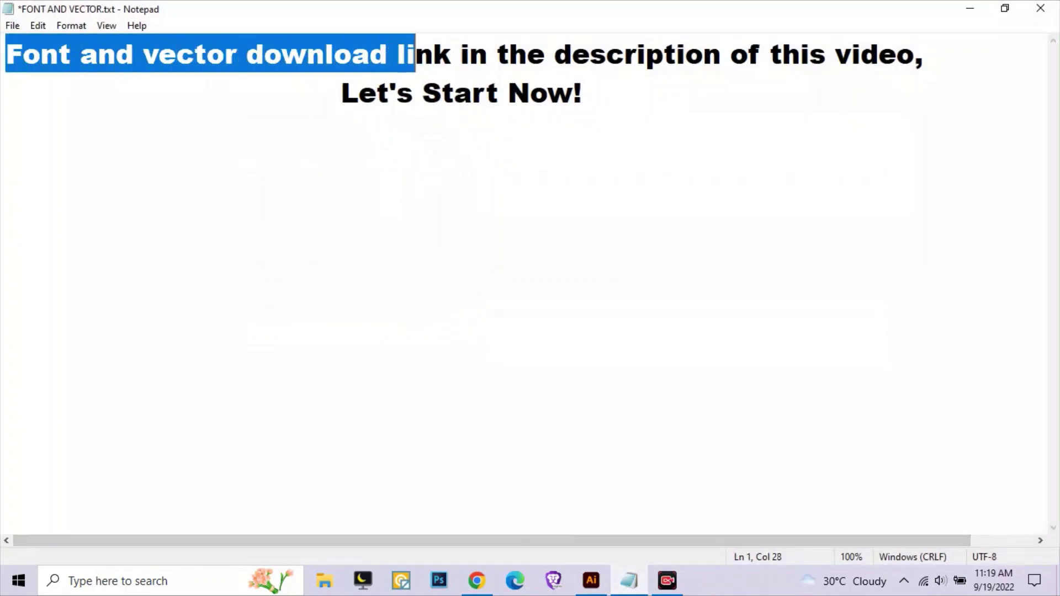
key(shift+Right)
key(shift+Right)
key(shift+Right)
key(shift+Right)
key(shift+Right)
key(shift+Right)
key(shift+Right)
key(shift+Right)
key(shift+Right)
key(shift+Right)
key(shift+Right)
key(shift+Right)
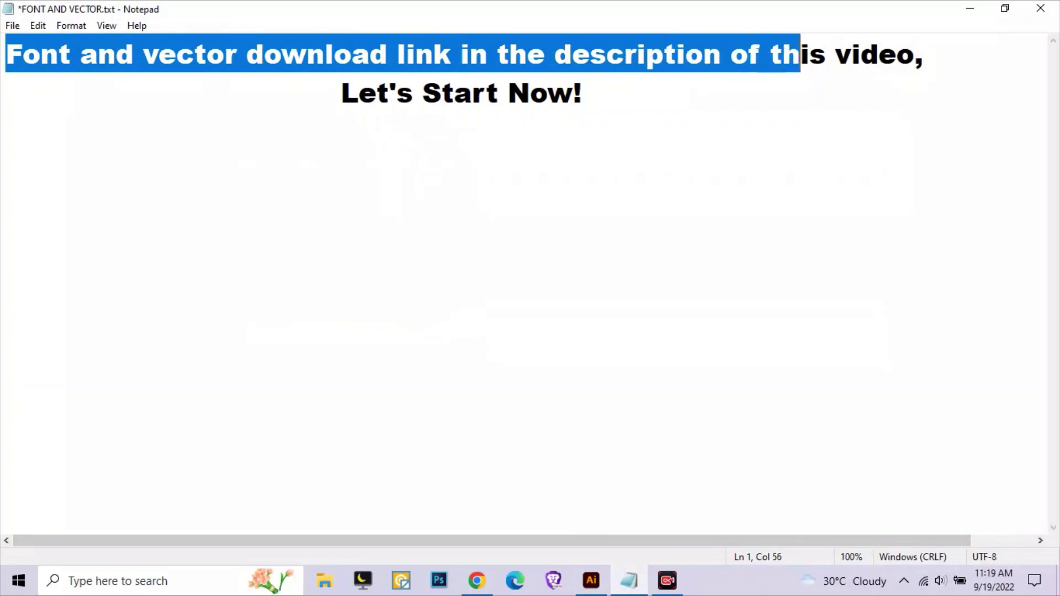
key(shift+Right)
key(shift+Right)
key(shift+Right)
key(shift+Down)
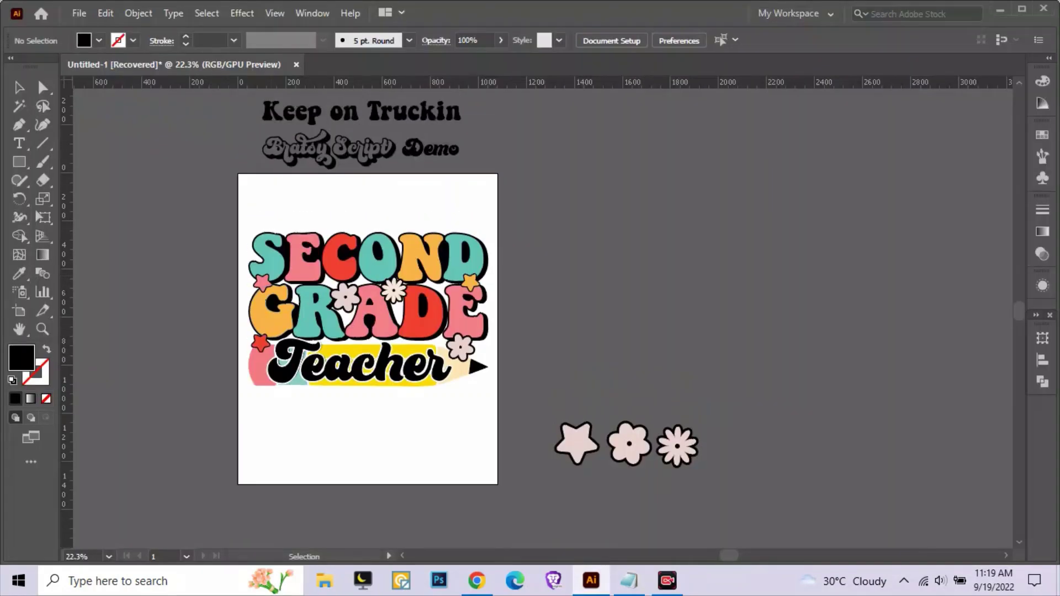
drag(410, 373, 694, 378)
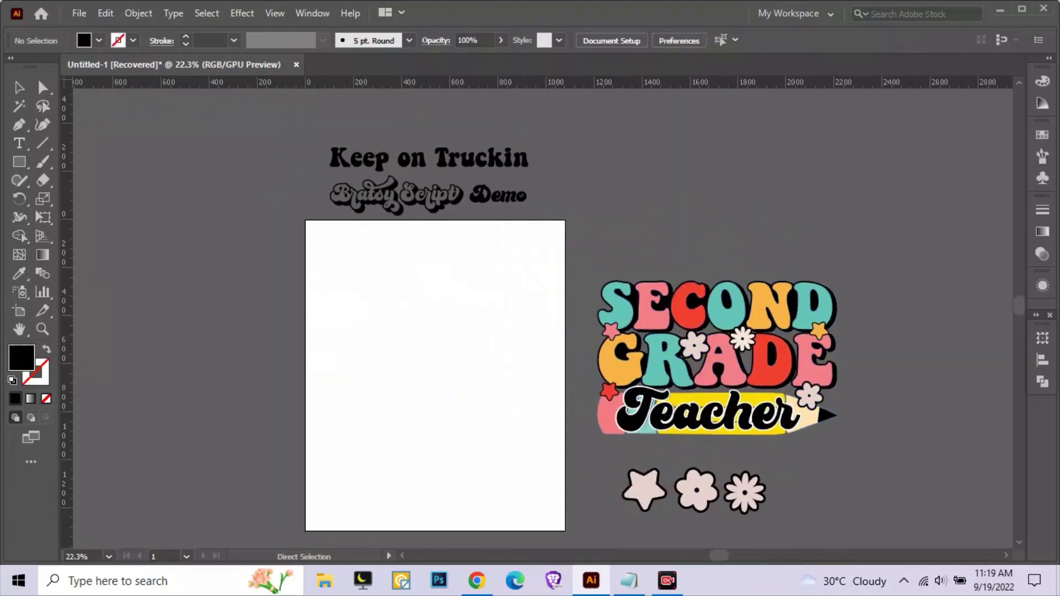
Place the Keep on Truckin text on the artboard, make it UPPERCASE, and retype it as SECOND
scroll(481, 174, up, 1)
drag(477, 117, 498, 252)
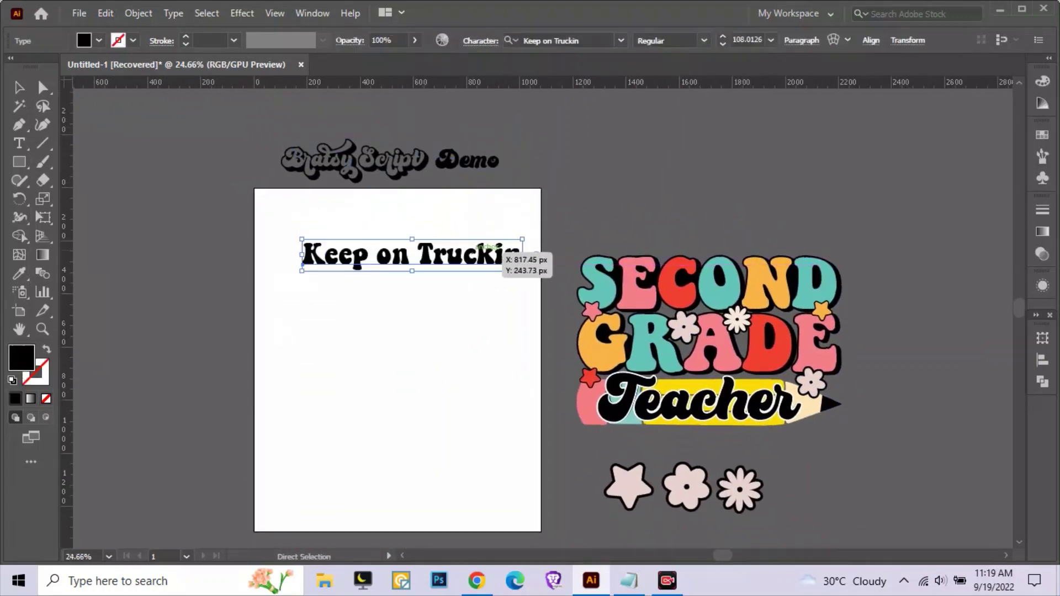
scroll(359, 262, up, 3)
drag(386, 248, 364, 249)
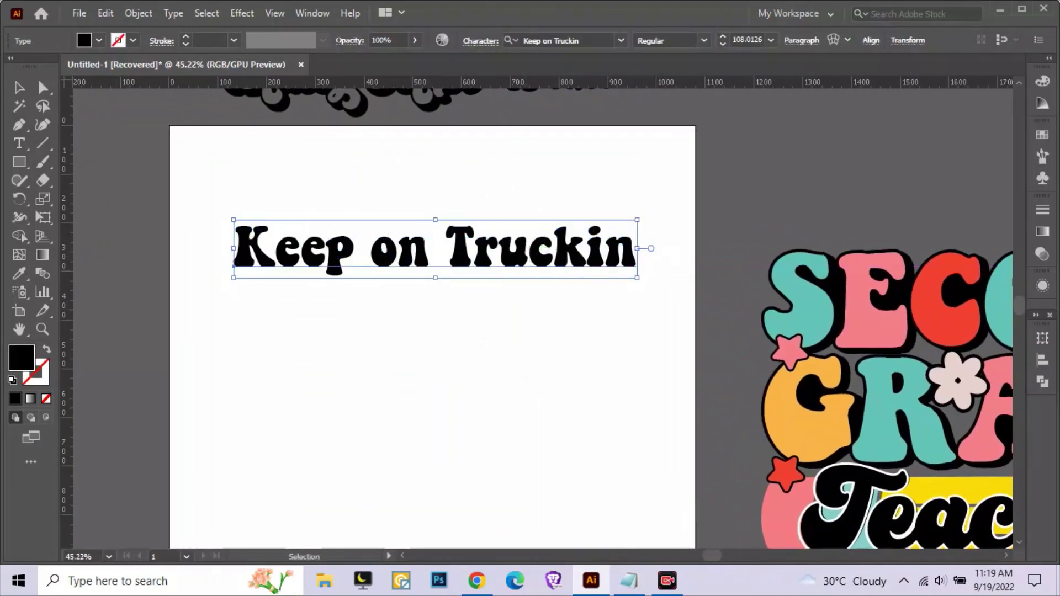
click(174, 13)
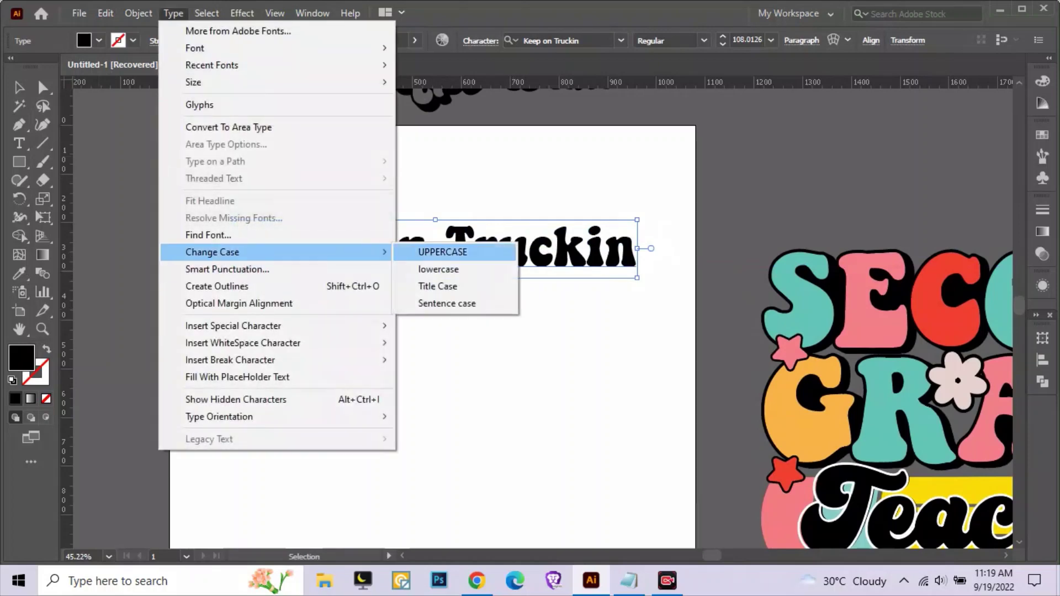
click(436, 246)
double_click(436, 246)
key(ctrl+a)
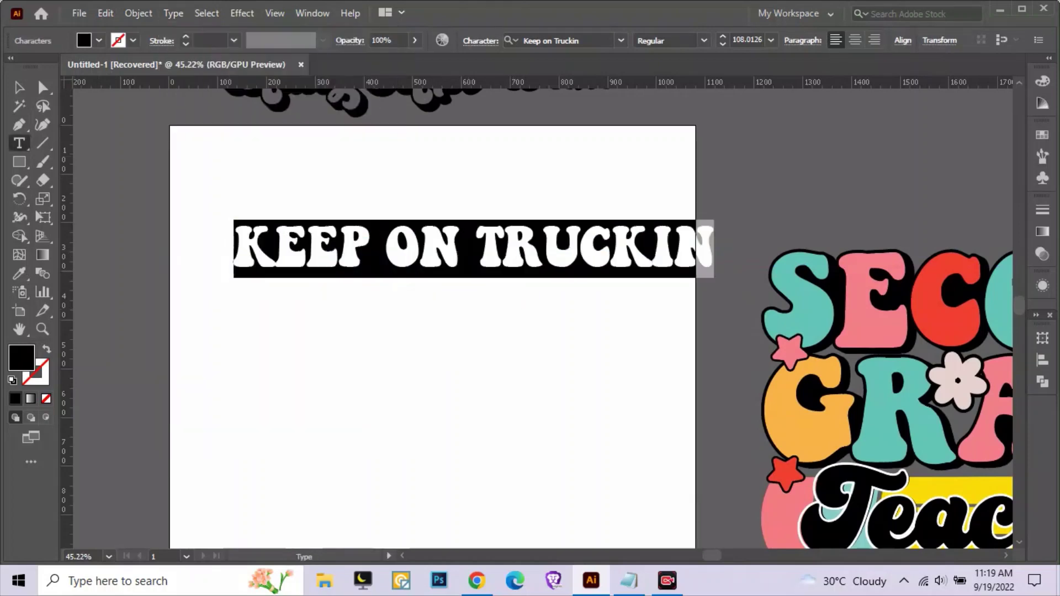
text(SE)
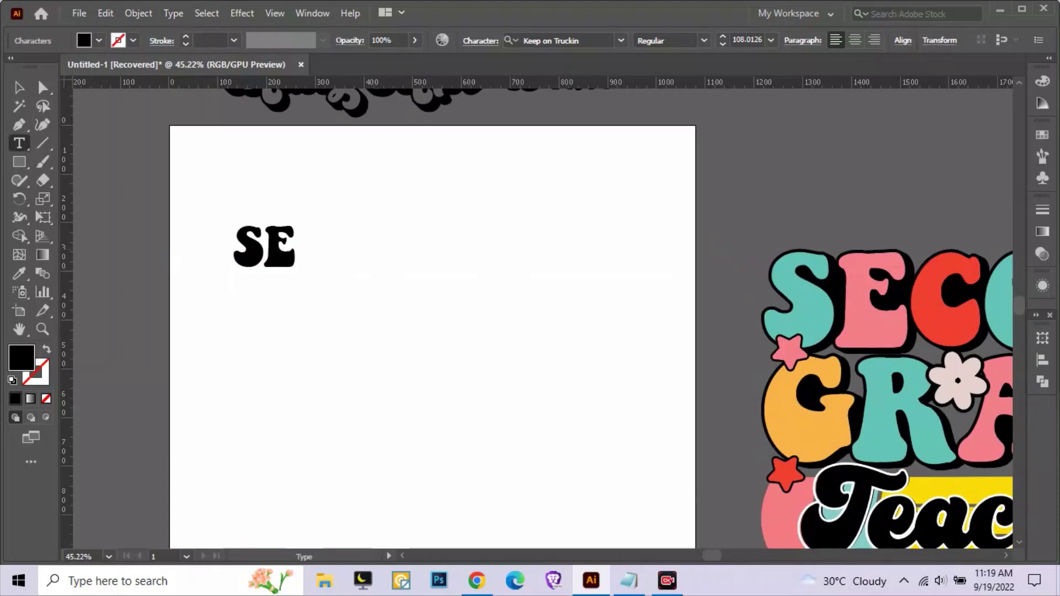
text(COND)
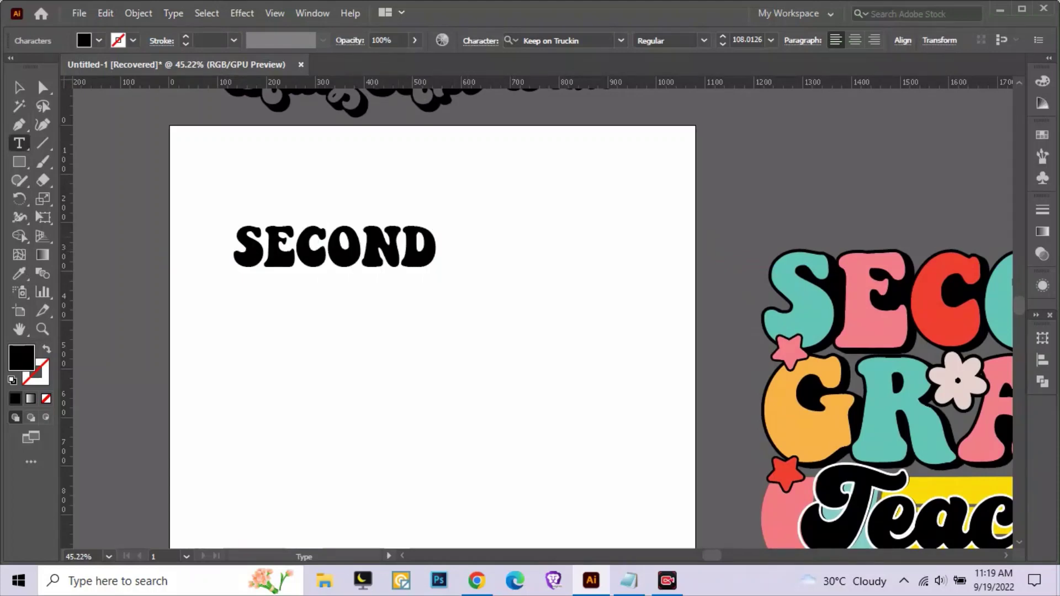
key(Escape)
Alt-drag copies of SECOND below it and retype them as GRADE and TEACHER
mouse_move(232, 267)
mouse_down()
mouse_move(258, 244)
mouse_move(257, 371)
mouse_up()
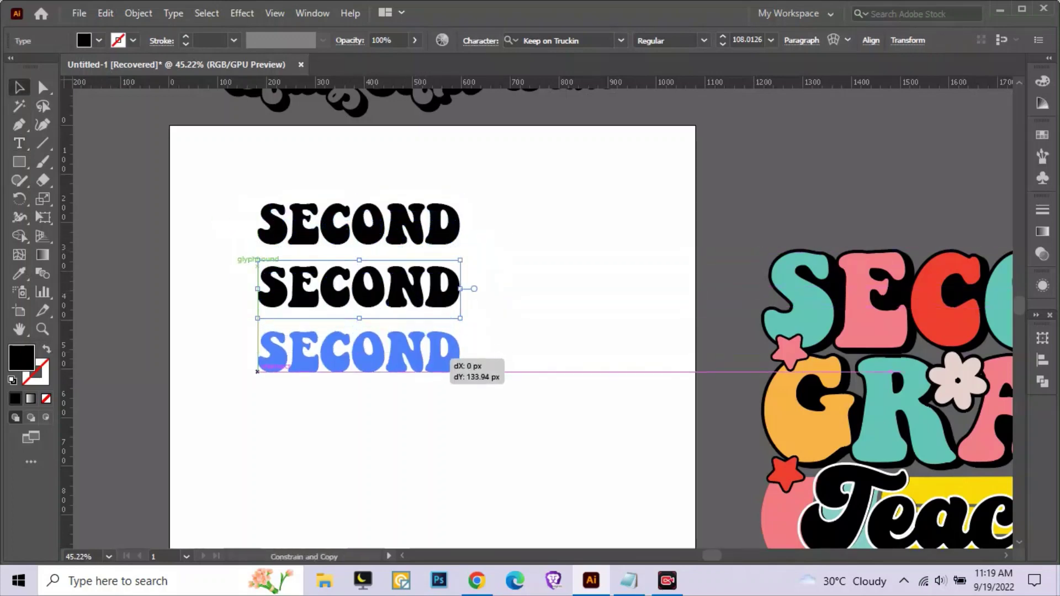
double_click(358, 286)
text(G)
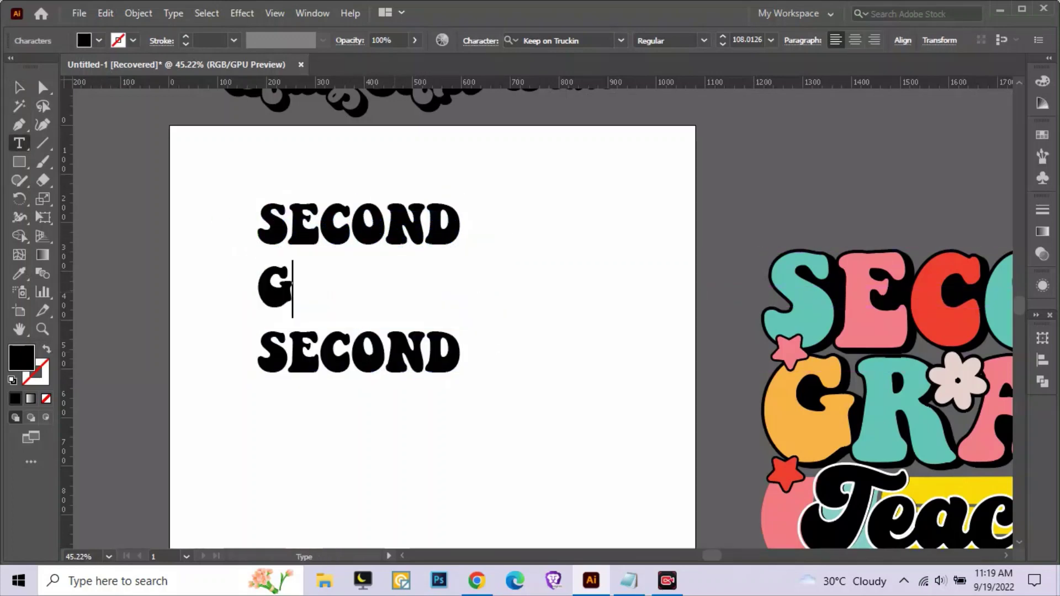
text(RADE)
double_click(358, 352)
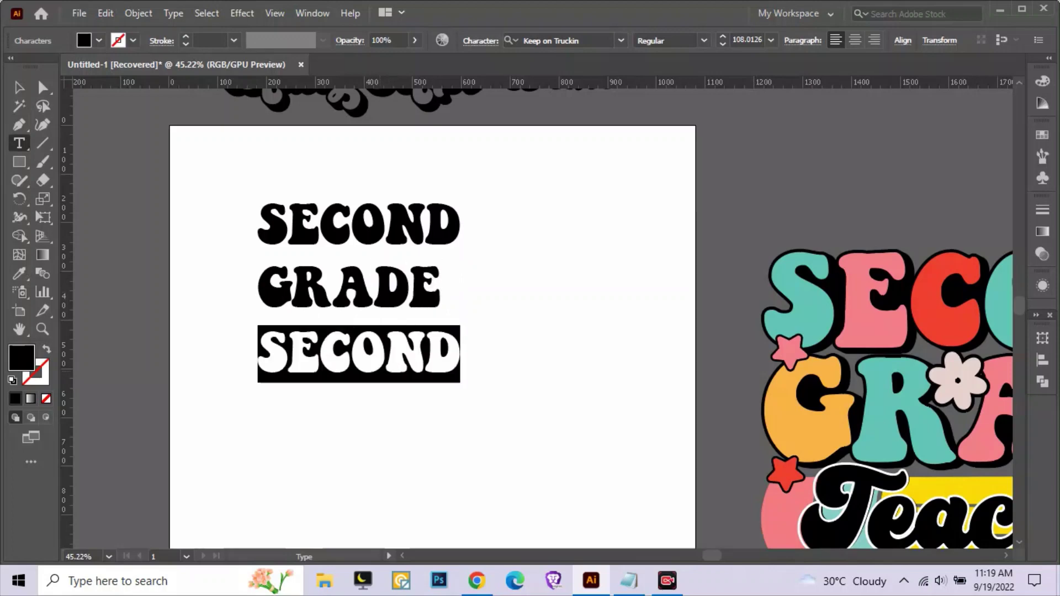
text(TEACHE)
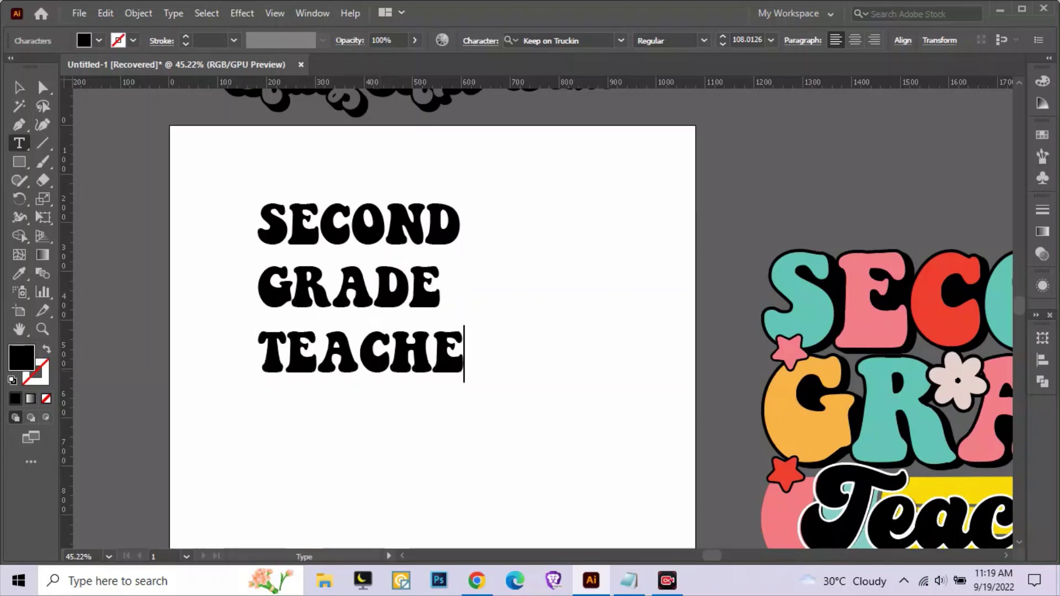
text(R)
key(Escape)
Scale SECOND to about 144 pt, stack GRADE tightly beneath at equal width, and move TEACHER up
scroll(431, 309, down, 2)
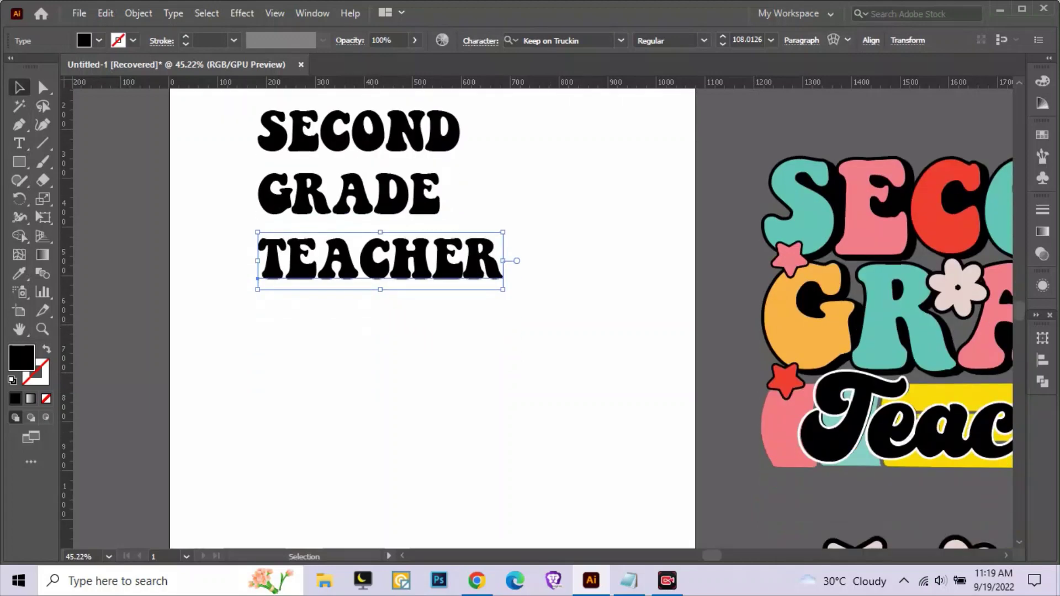
drag(463, 258, 452, 383)
mouse_move(441, 135)
mouse_down()
mouse_move(461, 179)
mouse_move(505, 198)
mouse_move(532, 124)
mouse_up()
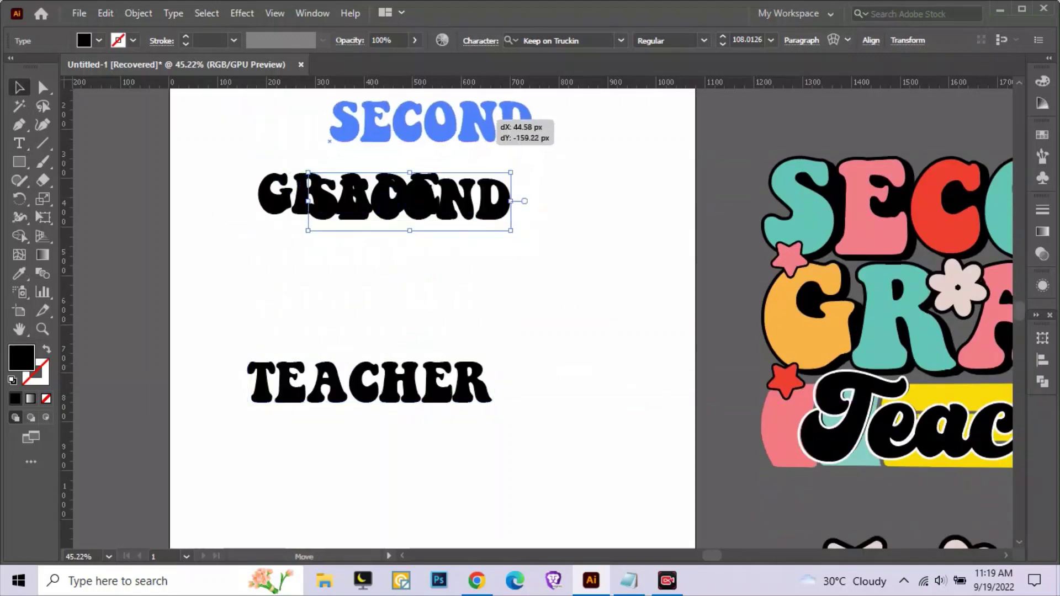
mouse_move(379, 220)
mouse_down()
mouse_move(418, 302)
mouse_move(418, 359)
mouse_up()
drag(419, 298, 420, 353)
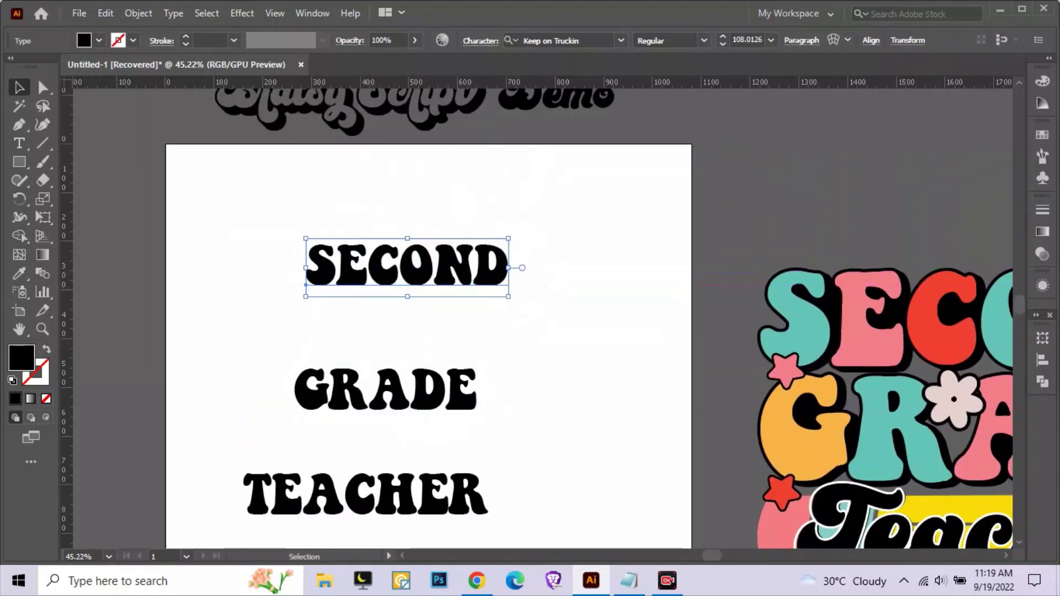
mouse_move(508, 262)
mouse_down()
mouse_move(576, 268)
mouse_move(531, 271)
mouse_up()
scroll(414, 276, down, 2)
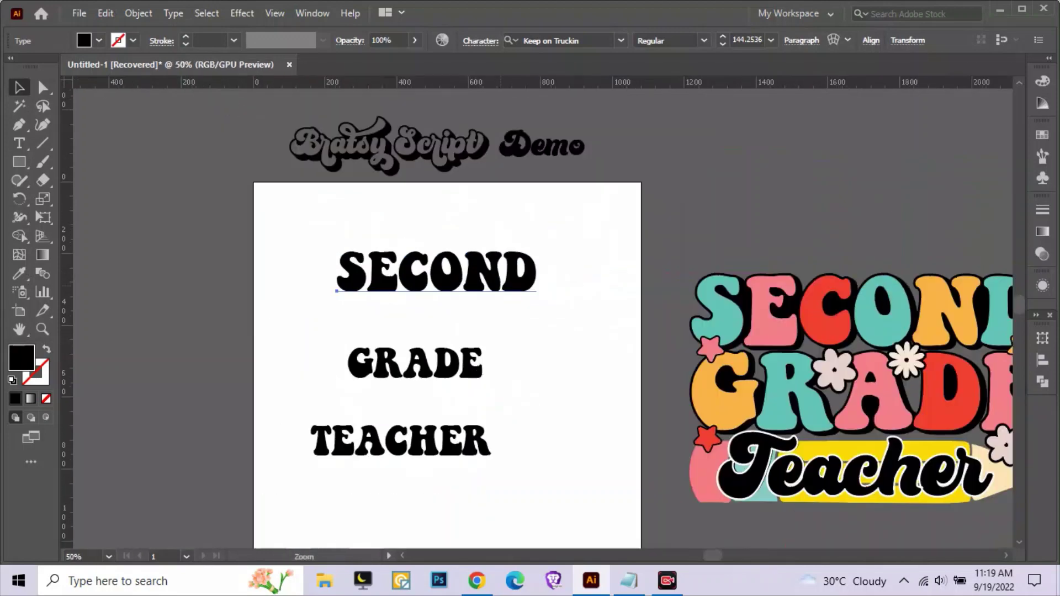
mouse_move(435, 319)
mouse_down()
mouse_move(432, 272)
mouse_move(494, 236)
mouse_up()
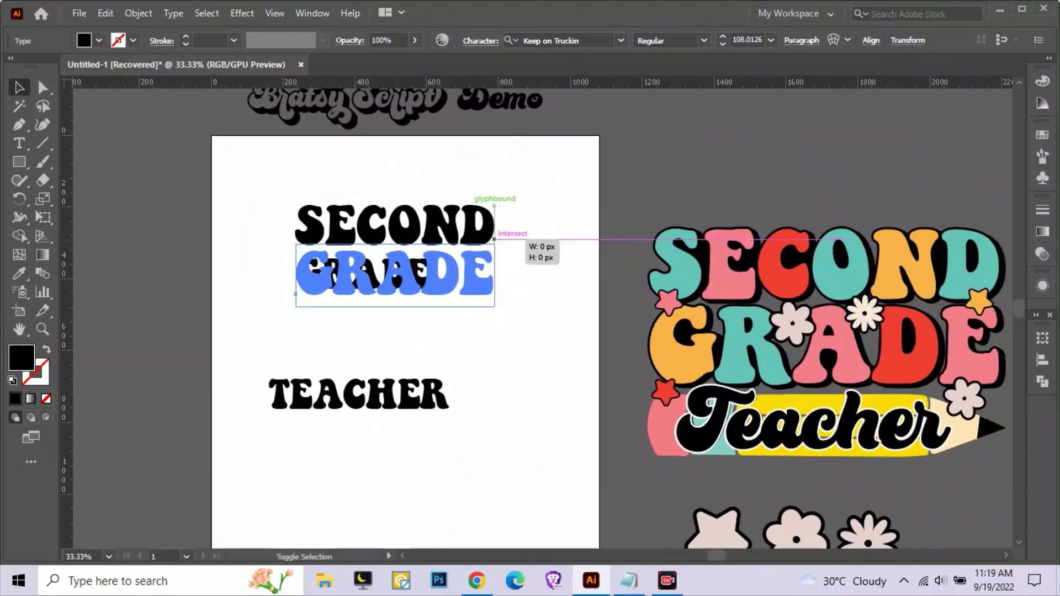
click(497, 331)
drag(441, 383, 468, 318)
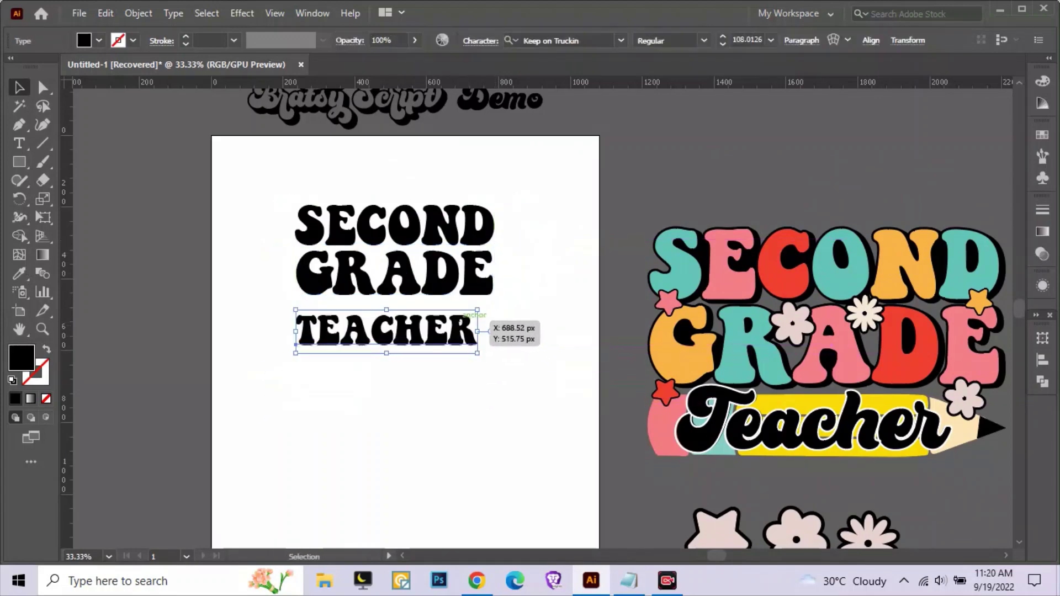
Change TEACHER to Sentence case and eyedrop the Bratsy Script font onto it
key(i)
click(173, 13)
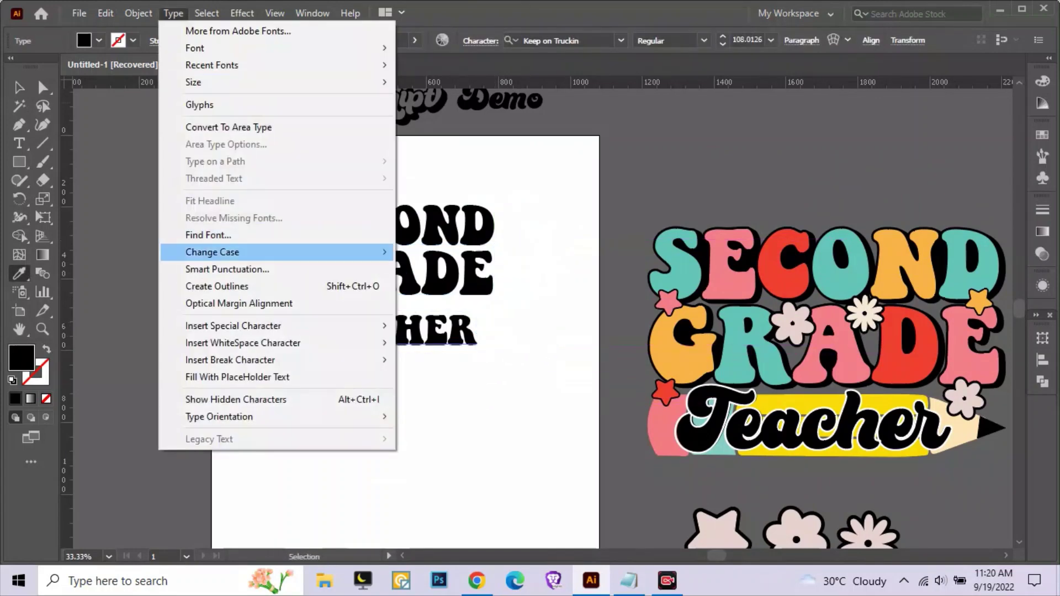
click(447, 303)
scroll(447, 303, up, 2)
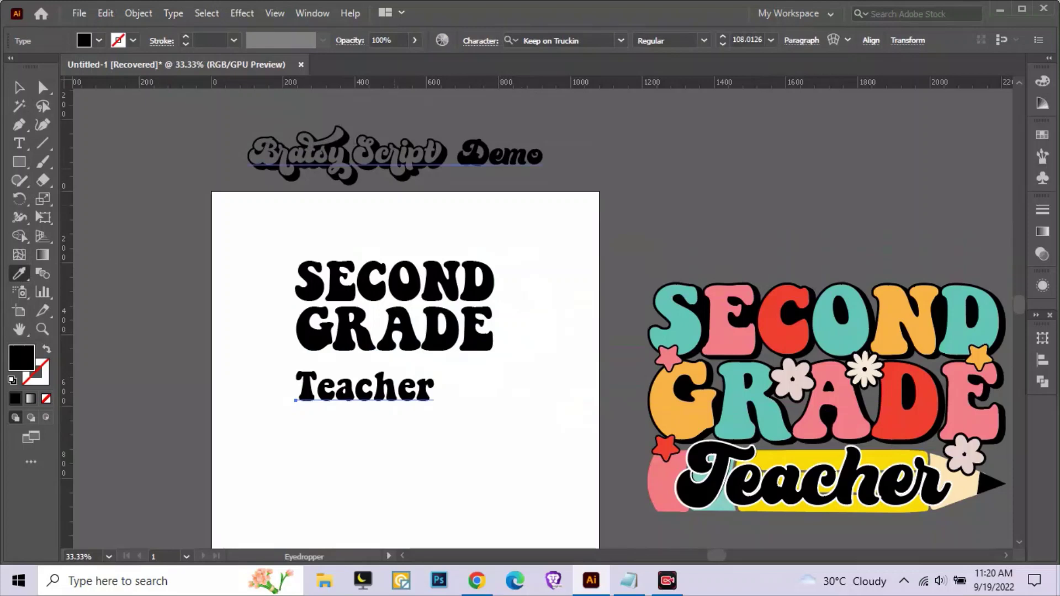
click(398, 160)
key(v)
key(v)
click(351, 389)
scroll(350, 389, down, 2)
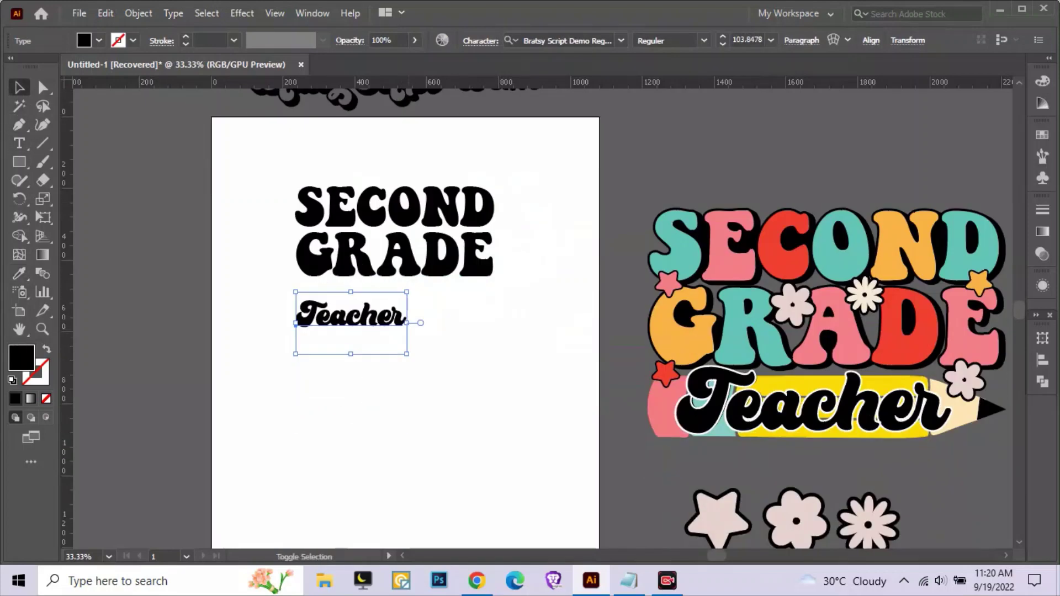
drag(407, 325, 500, 325)
right_click(444, 332)
click(387, 441)
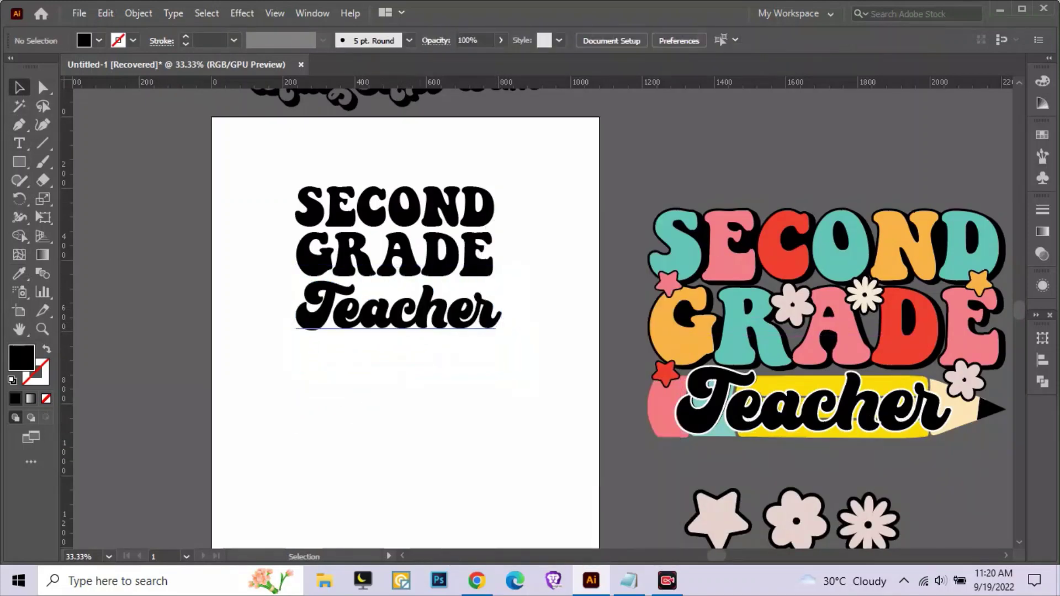
Show the Pathfinder panel and convert SECOND, GRADE and Teacher to outlines
click(312, 13)
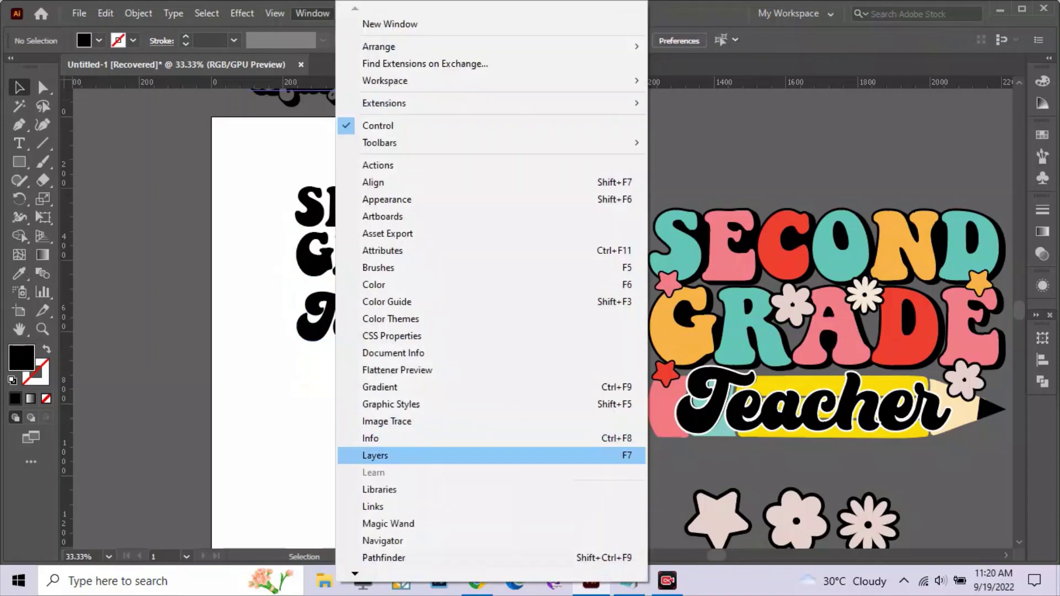
click(384, 558)
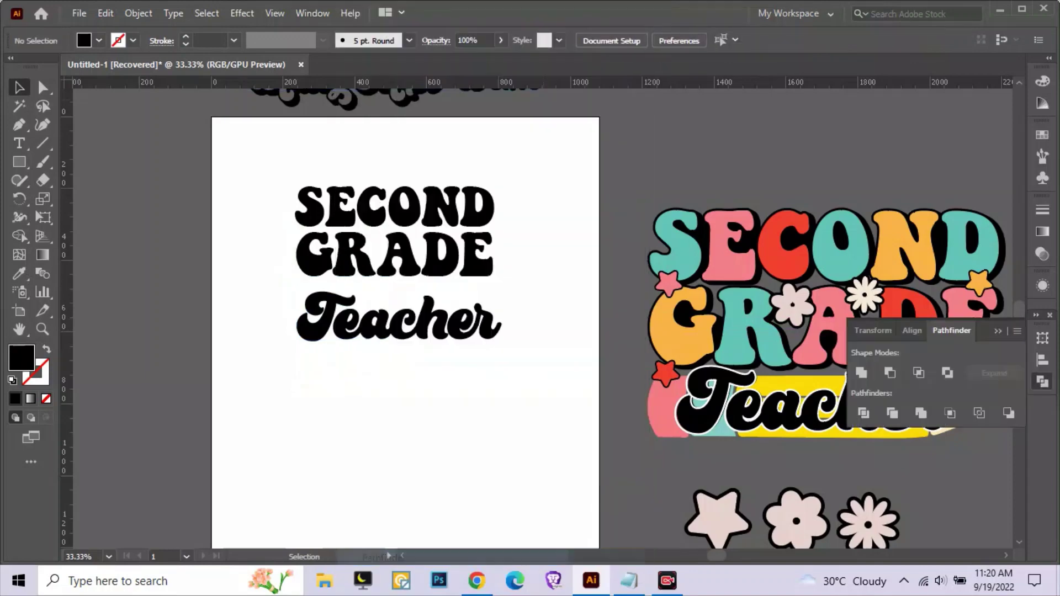
click(486, 193)
scroll(486, 191, up, 2)
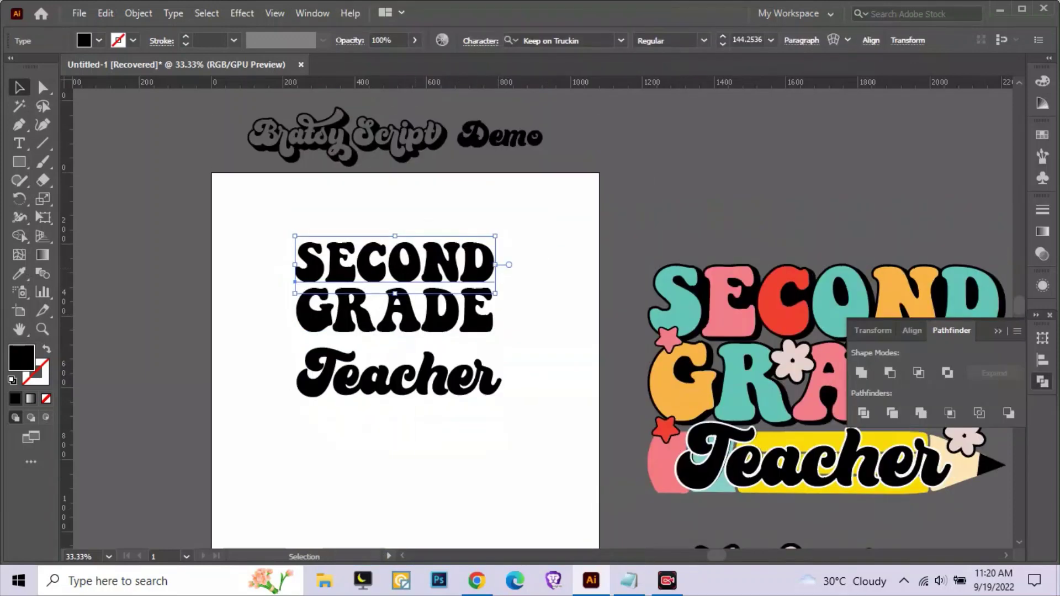
right_click(415, 221)
click(442, 349)
click(474, 312)
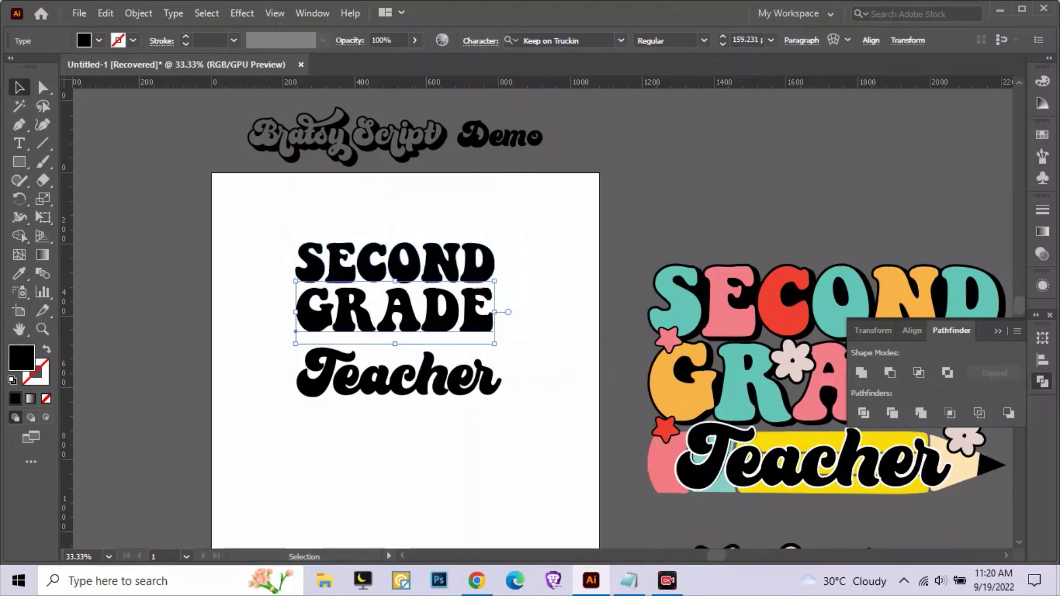
right_click(480, 312)
click(497, 349)
click(479, 381)
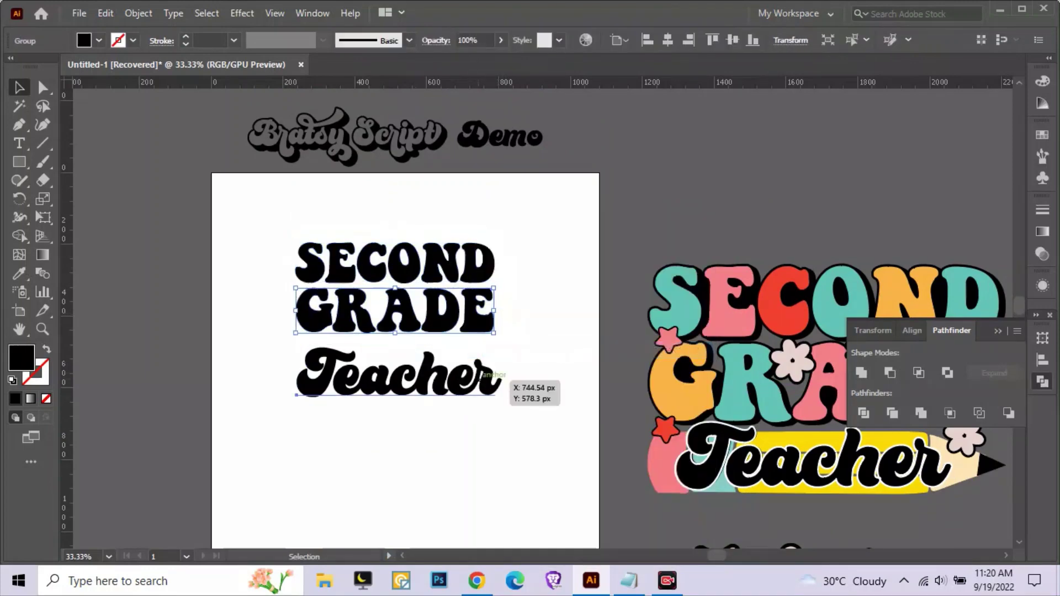
right_click(479, 381)
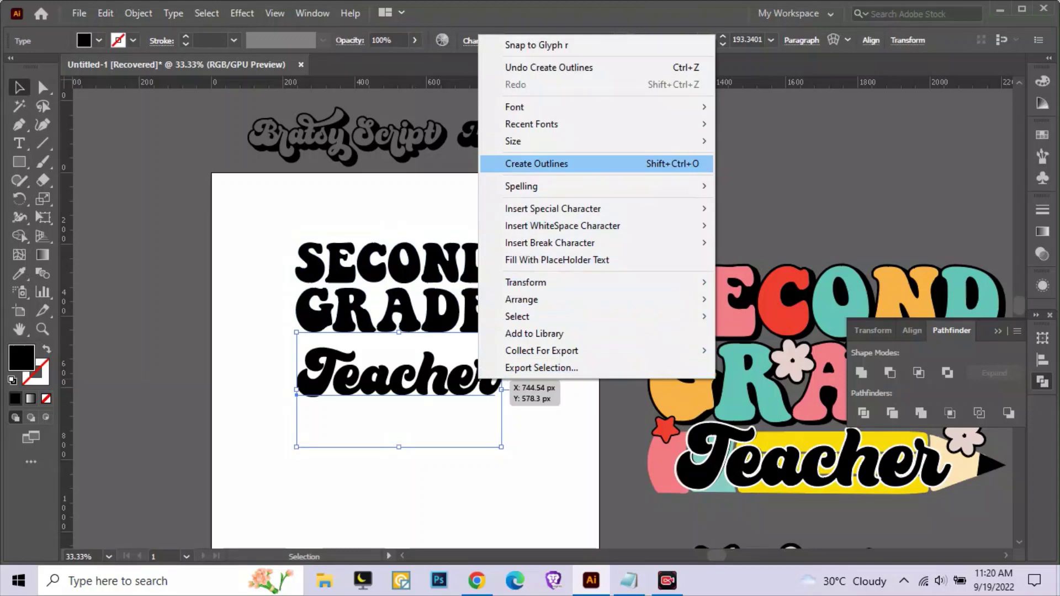
click(552, 163)
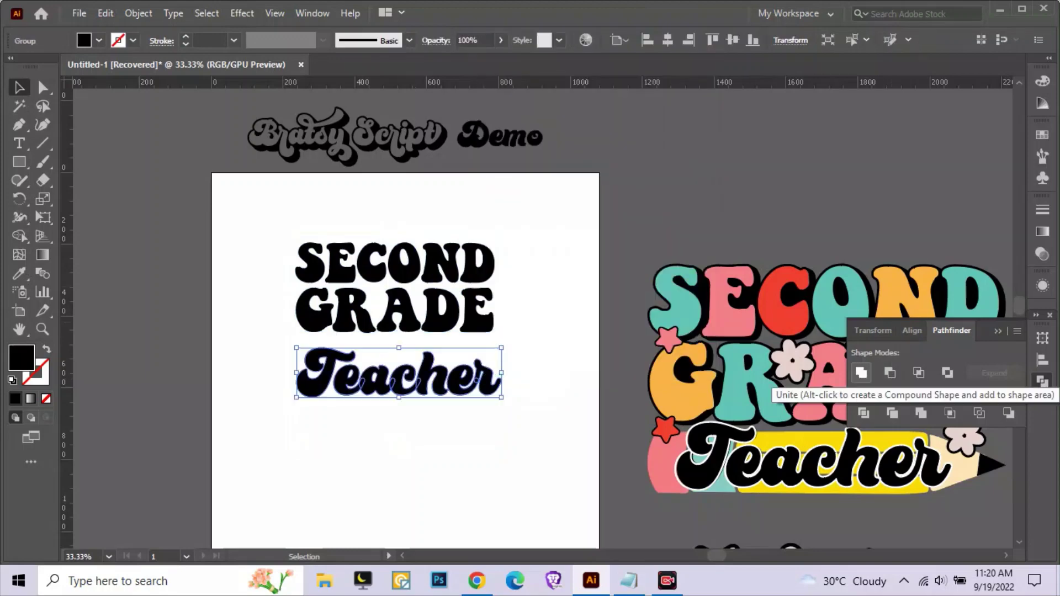
Unite the letters of Teacher, SECOND and GRADE into single shapes with Pathfinder
click(861, 373)
click(478, 258)
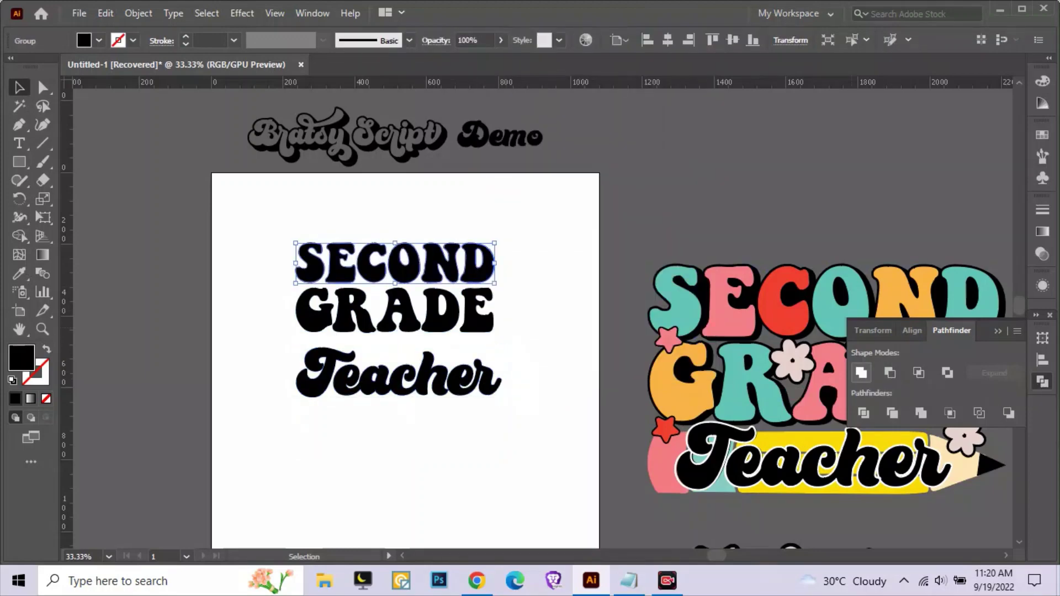
click(861, 373)
click(488, 310)
click(861, 374)
Reposition the outlined Teacher lower, leaving a clear gap beneath GRADE
click(552, 381)
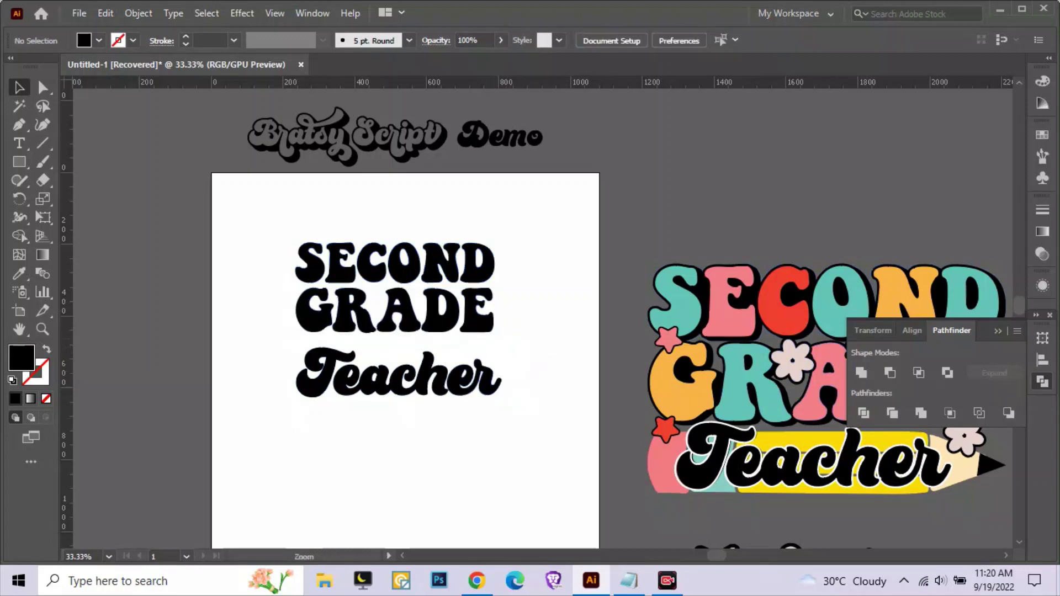
scroll(428, 380, up, 1)
drag(428, 381, 428, 367)
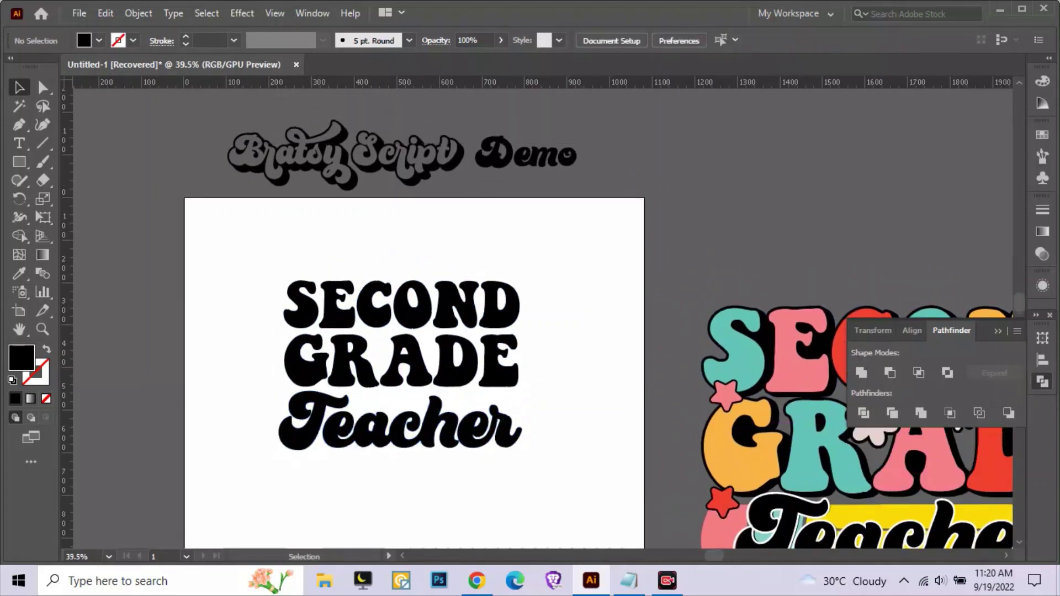
scroll(432, 146, up, 1)
scroll(403, 317, up, 1)
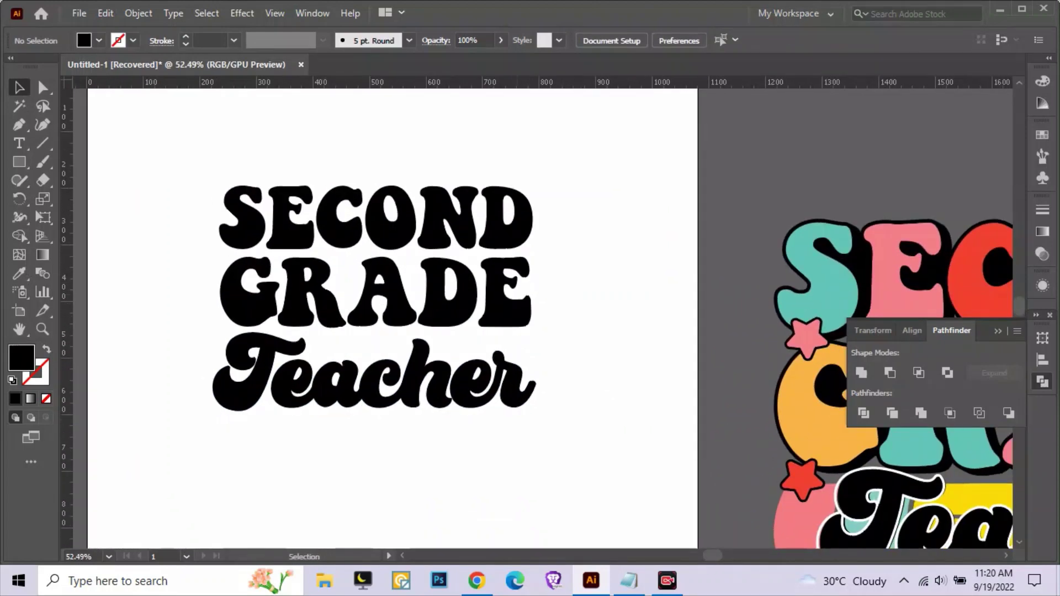
click(516, 282)
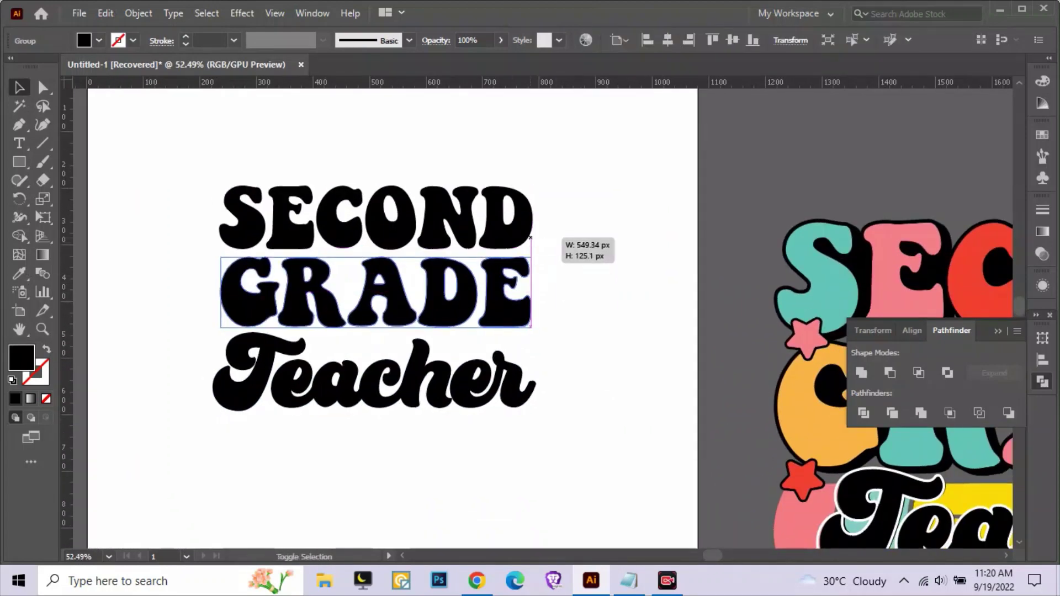
drag(530, 238, 530, 257)
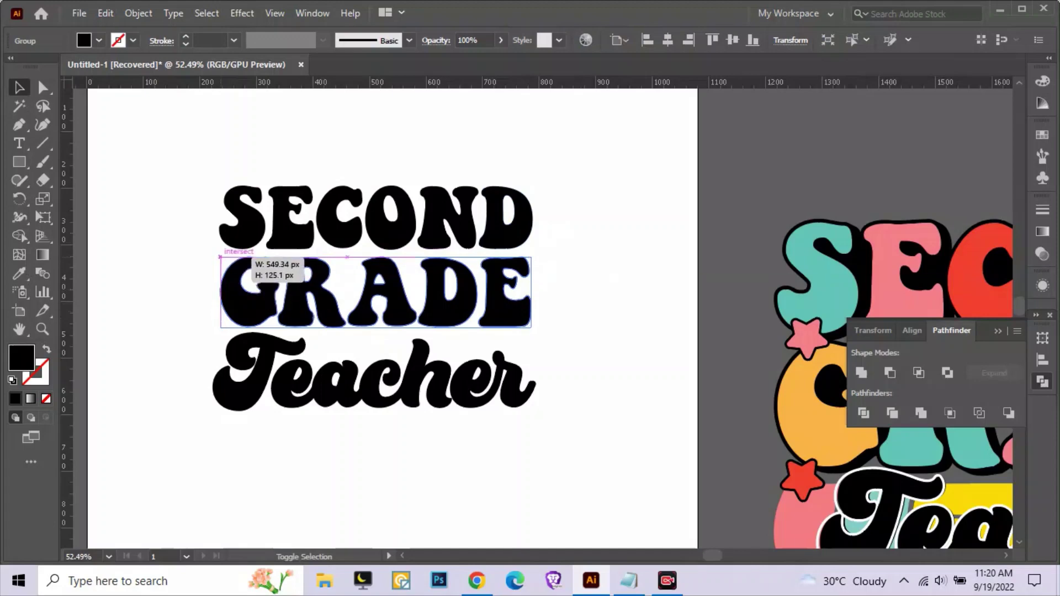
shift+click(364, 381)
click(607, 469)
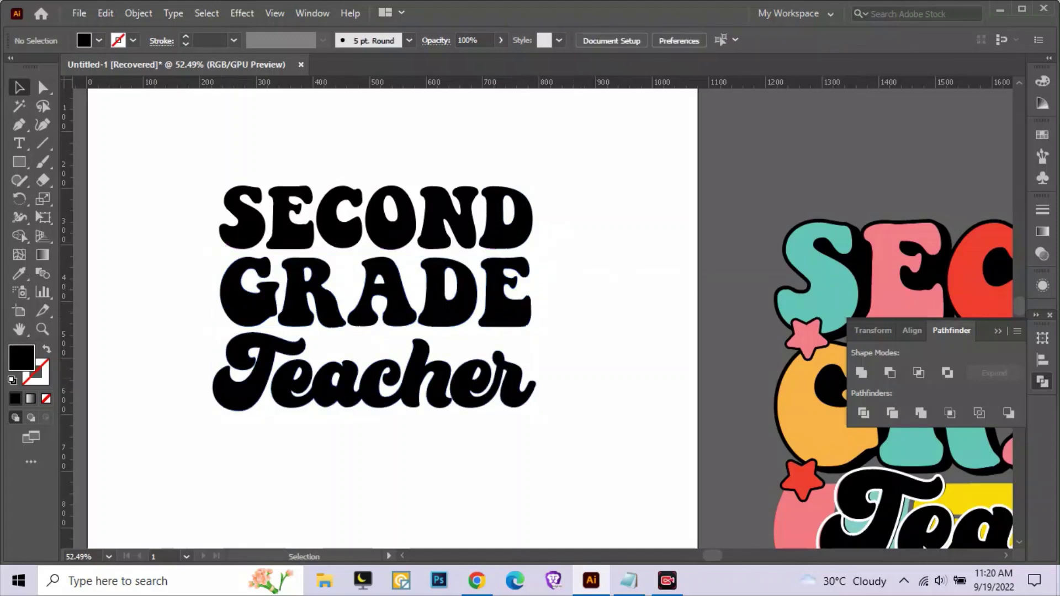
drag(491, 386, 492, 458)
scroll(530, 299, down, 1)
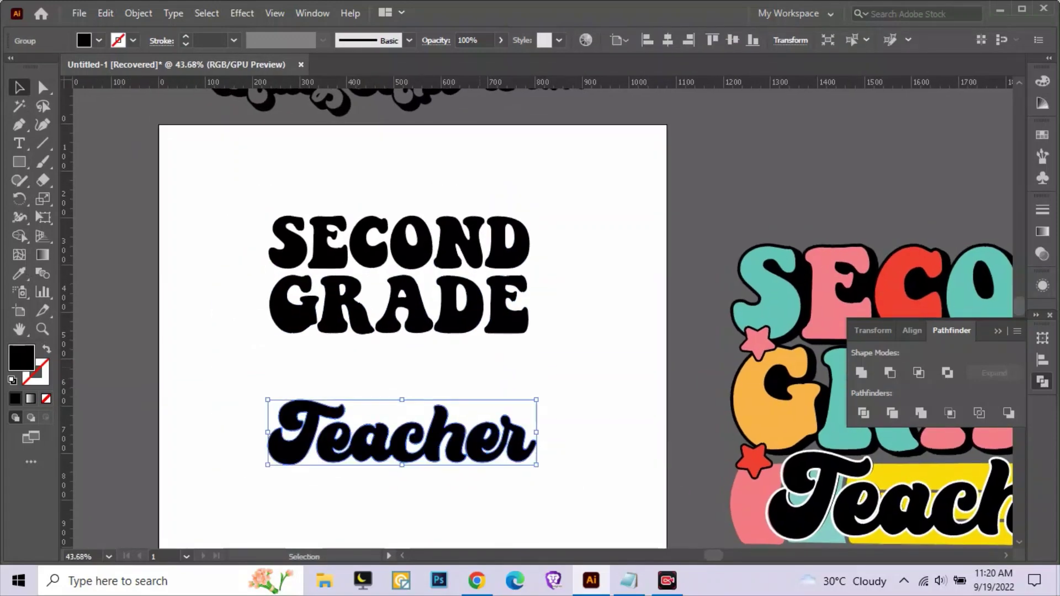
Select SECOND and check its fill colour swatches
click(528, 241)
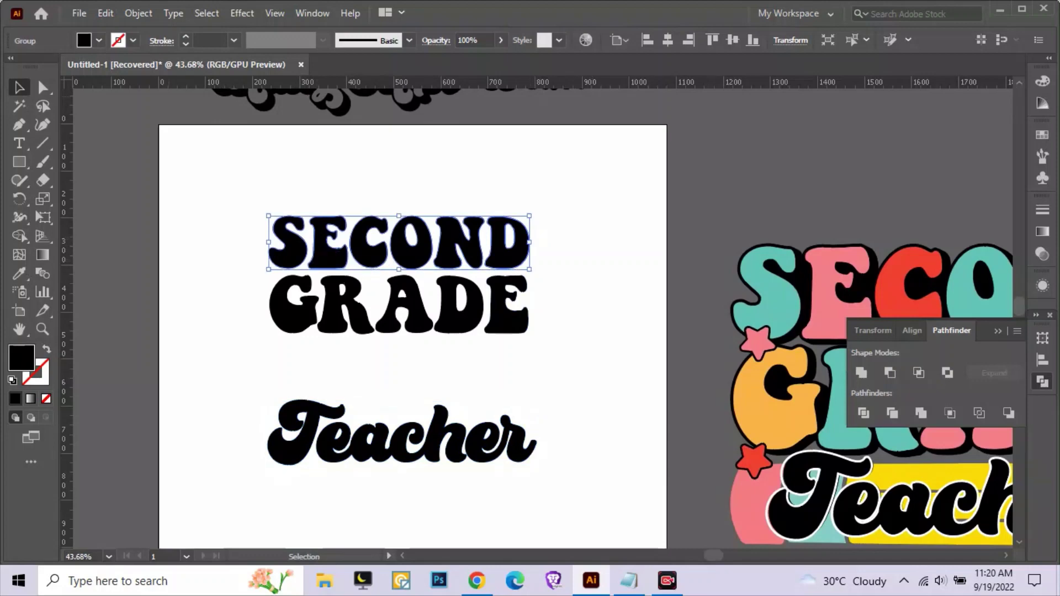
click(98, 40)
click(98, 41)
click(312, 13)
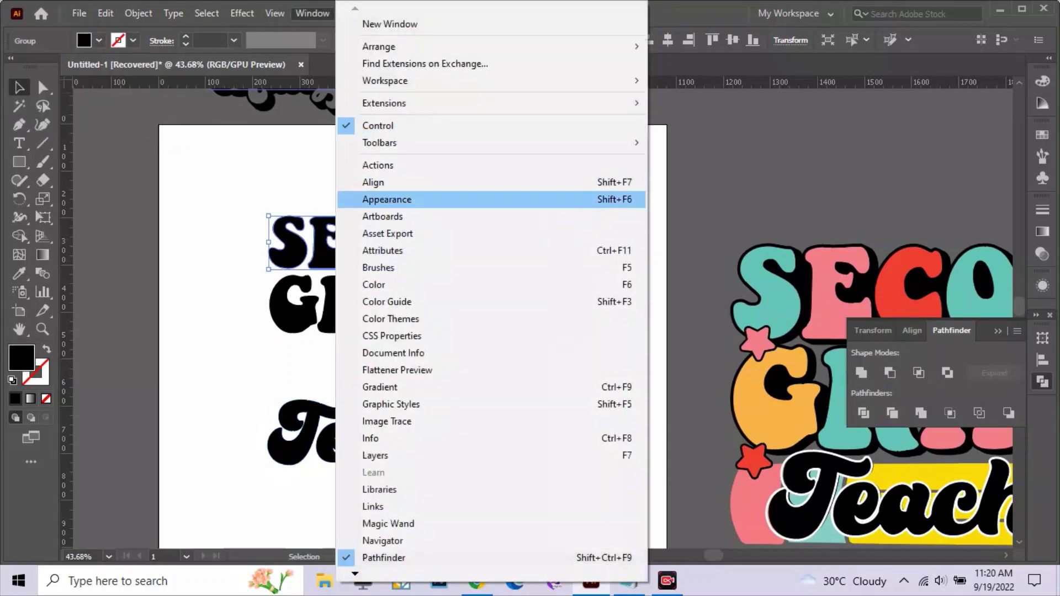
In Appearance, set SECOND's fill to None and add a new black 000000 fill
click(386, 199)
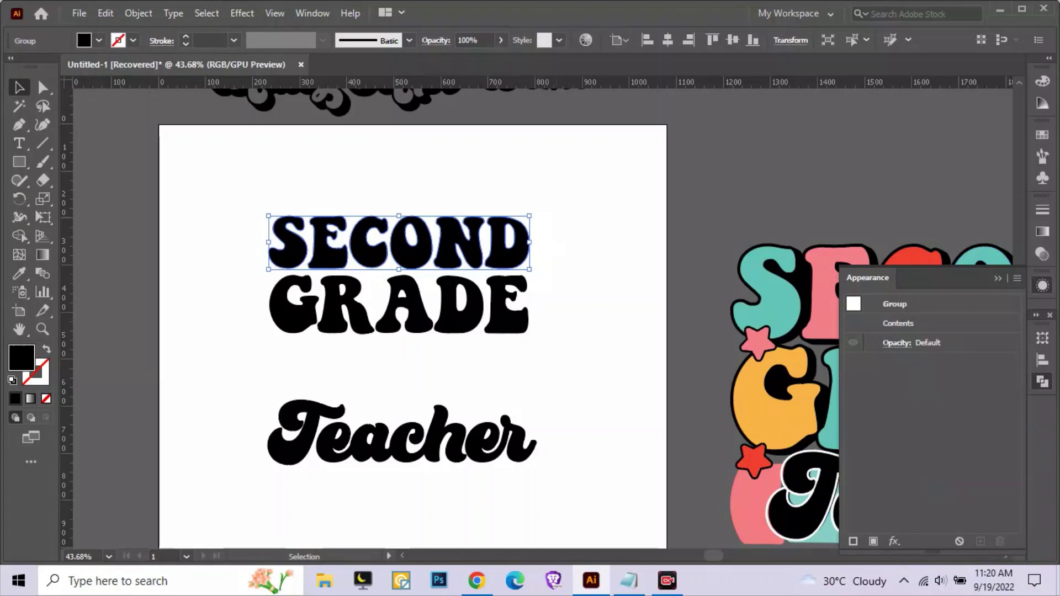
click(99, 41)
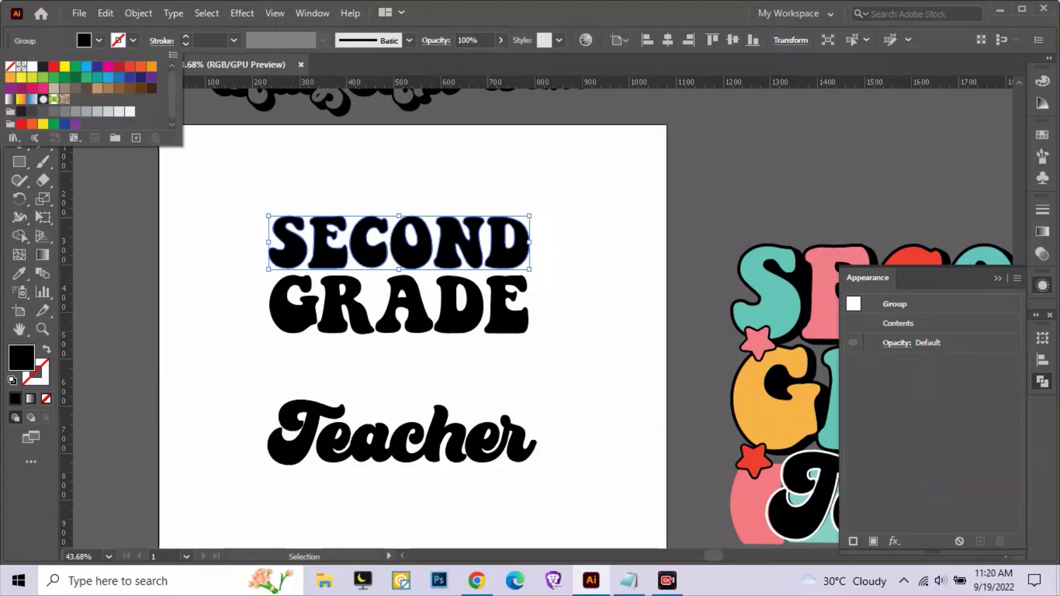
click(10, 66)
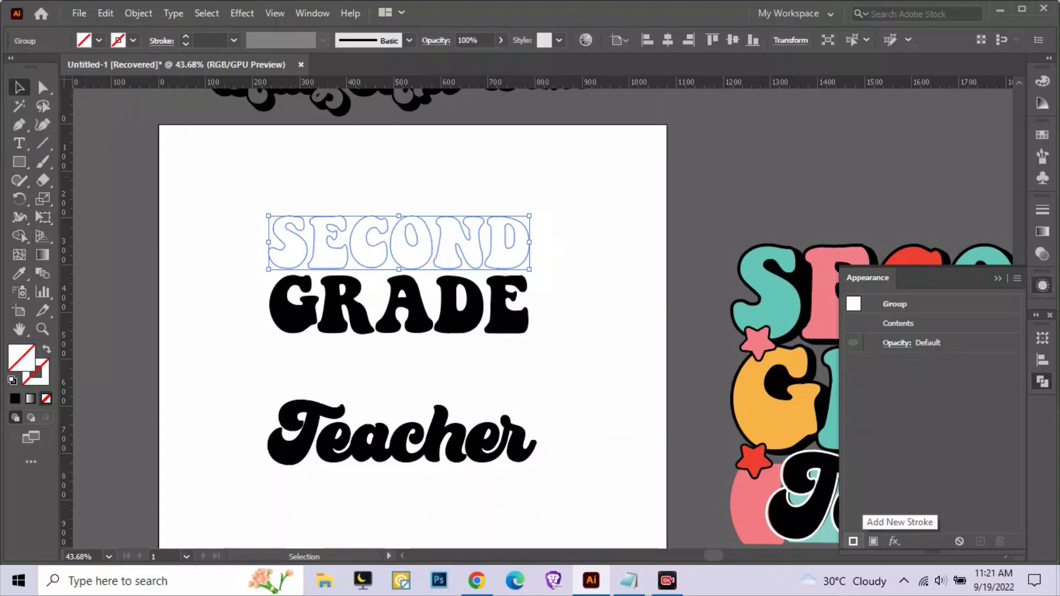
click(873, 541)
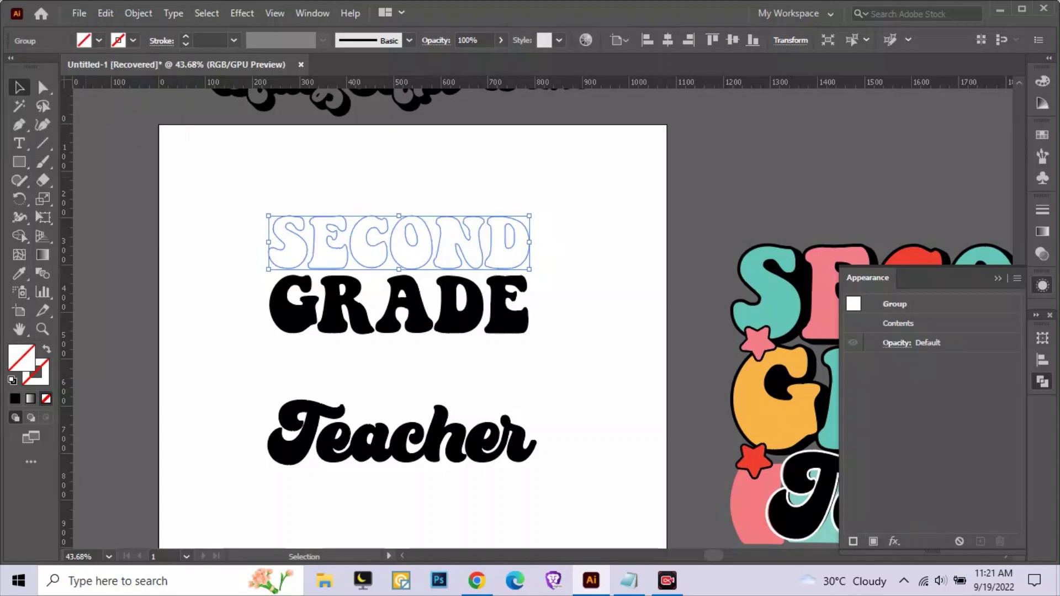
click(874, 541)
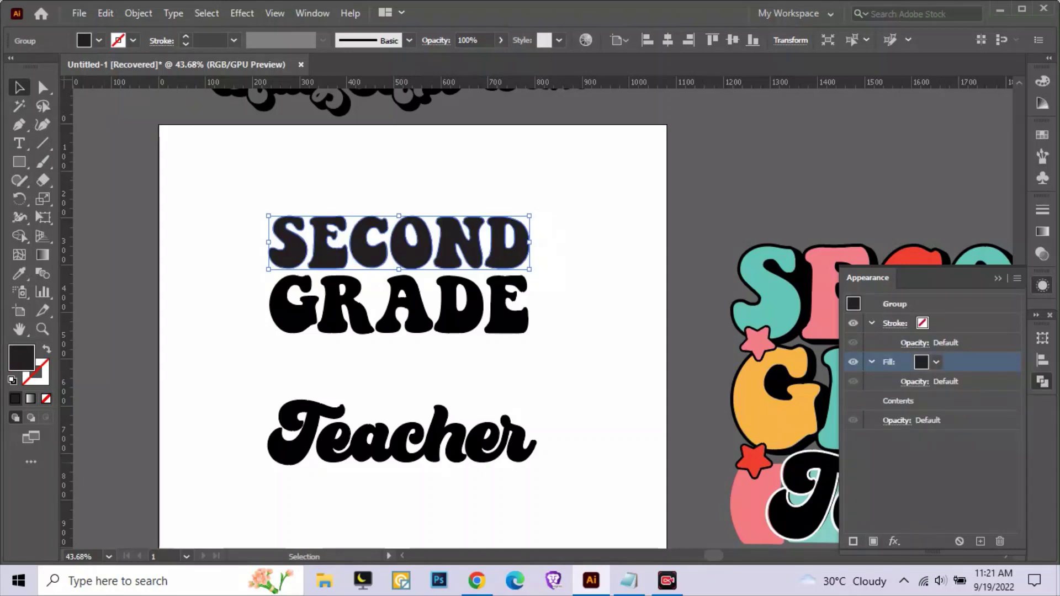
double_click(21, 358)
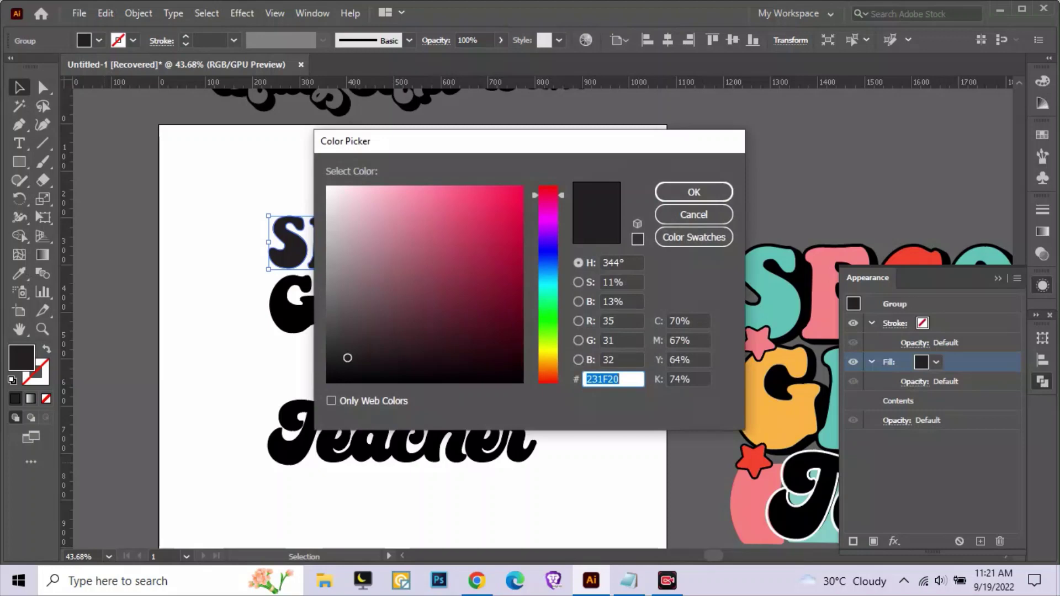
text(0)
text(0000)
key(Return)
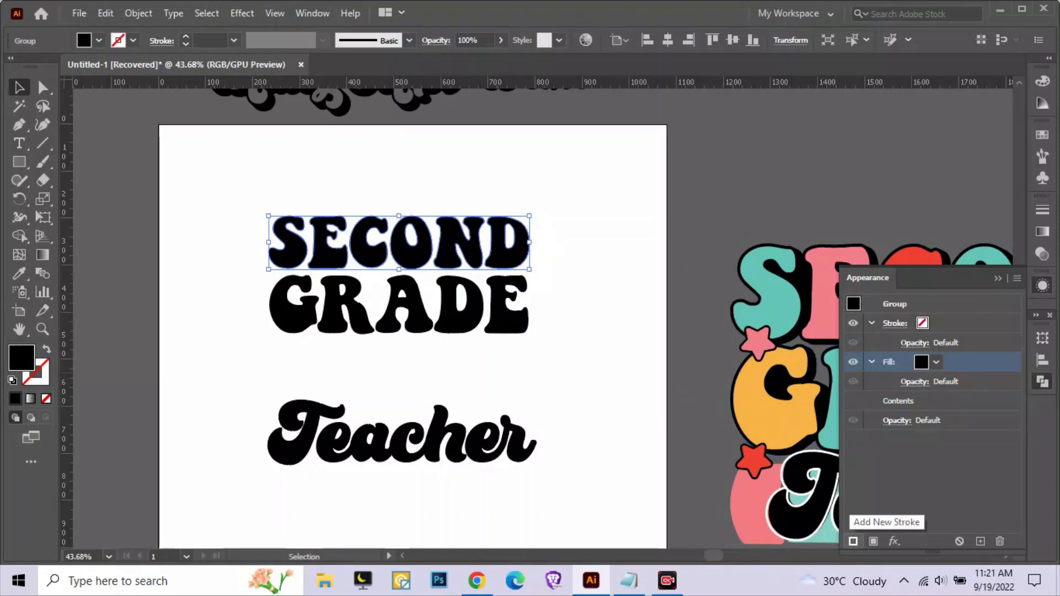
Add a red stroke to SECOND and move it below the letters' contents
click(852, 541)
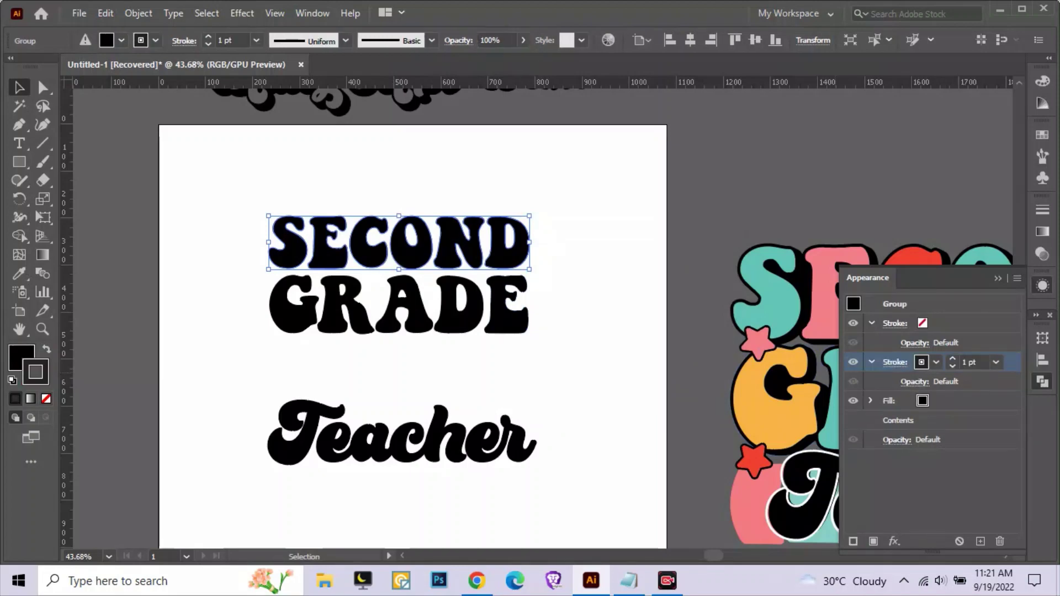
click(936, 362)
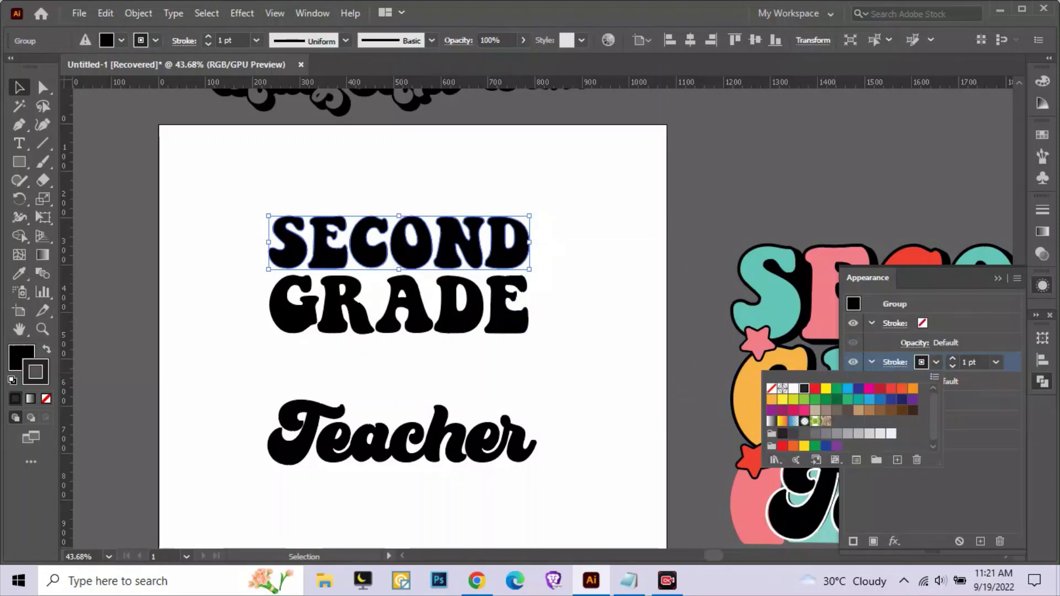
click(880, 388)
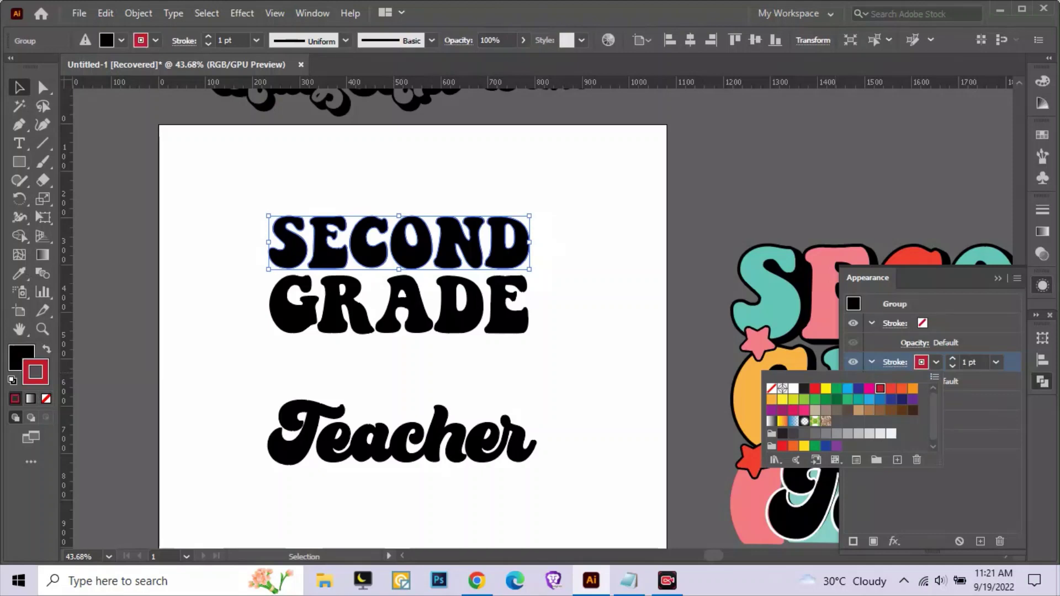
click(952, 359)
click(952, 358)
click(952, 358)
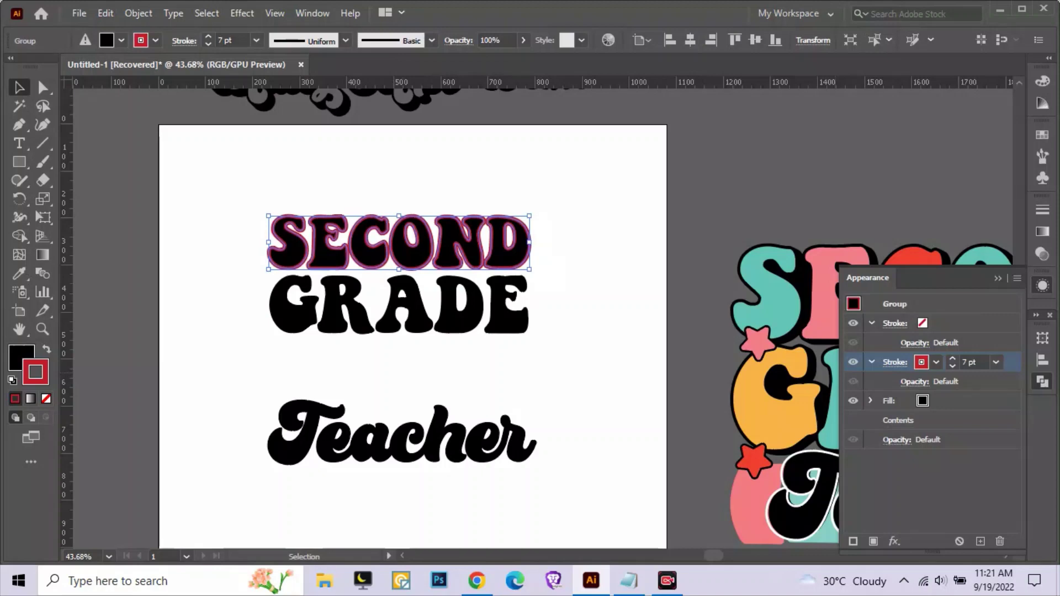
drag(894, 361, 894, 430)
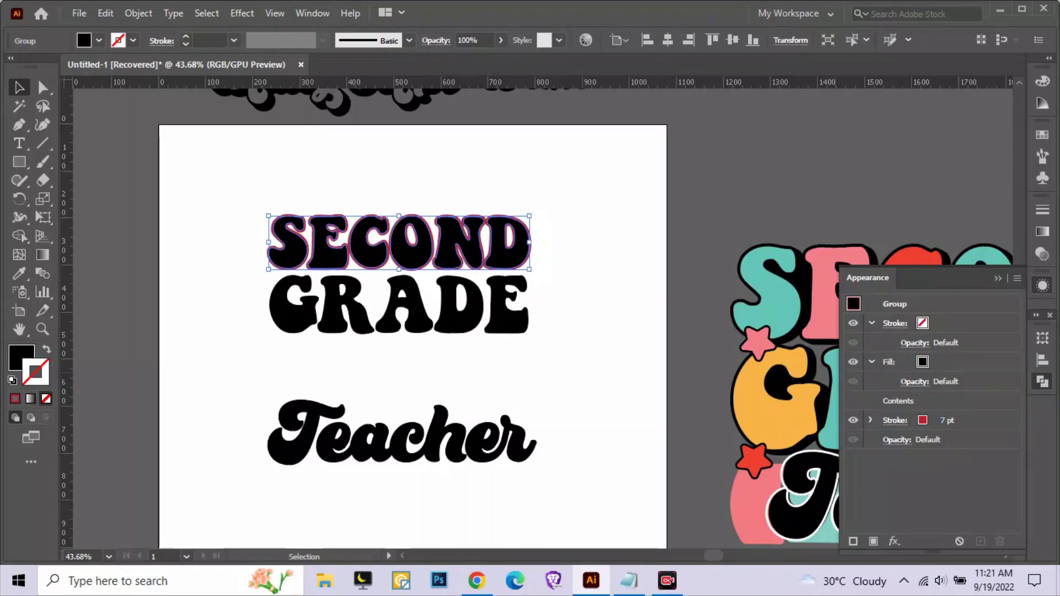
Set the red stroke weight to 11 pt
click(938, 420)
click(952, 417)
click(952, 416)
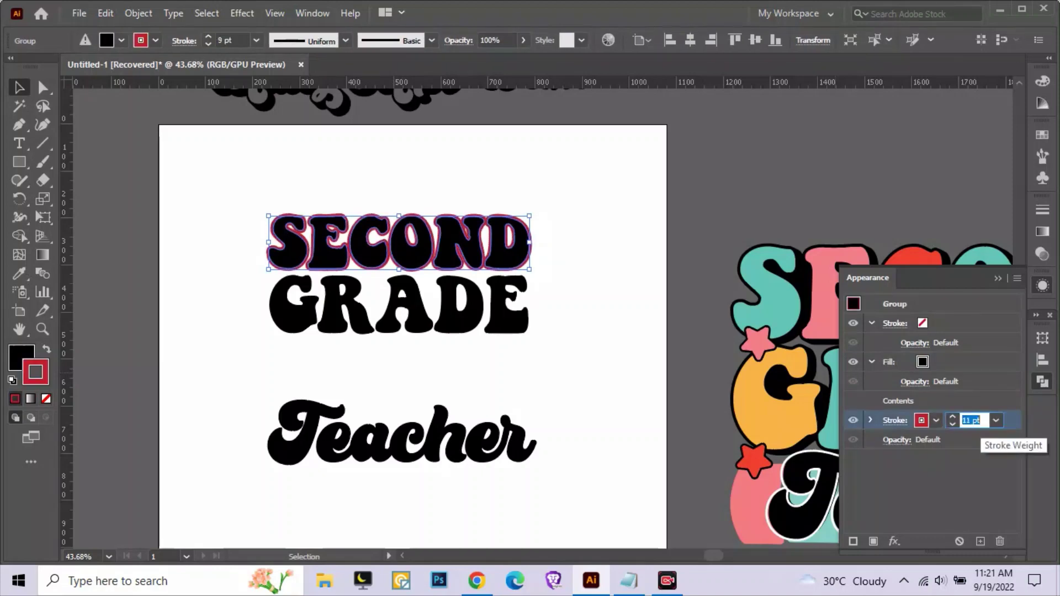
click(953, 416)
click(952, 423)
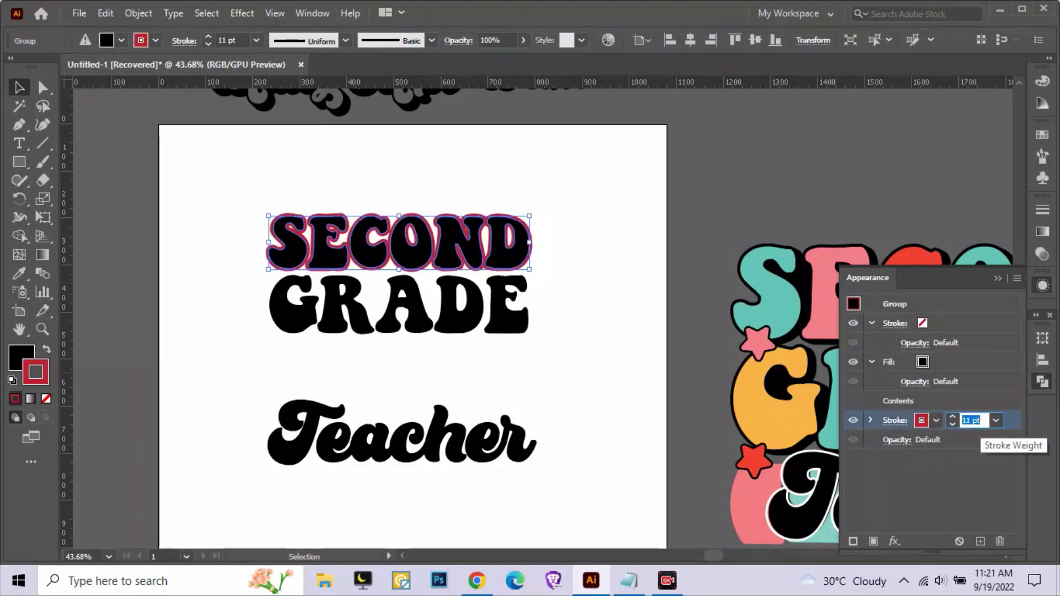
click(952, 424)
scroll(477, 262, up, 2)
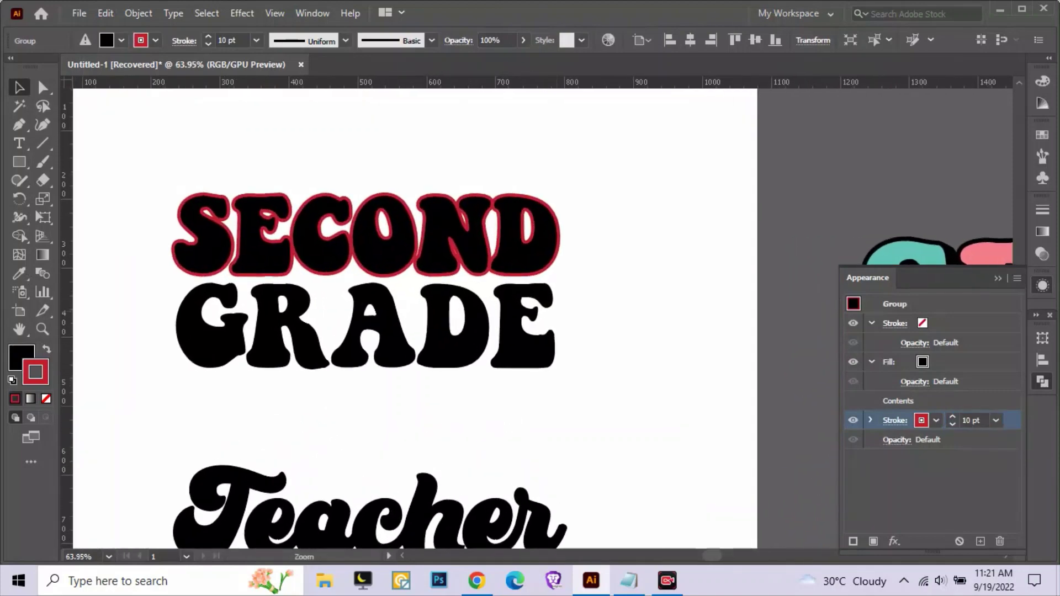
scroll(498, 254, up, 1)
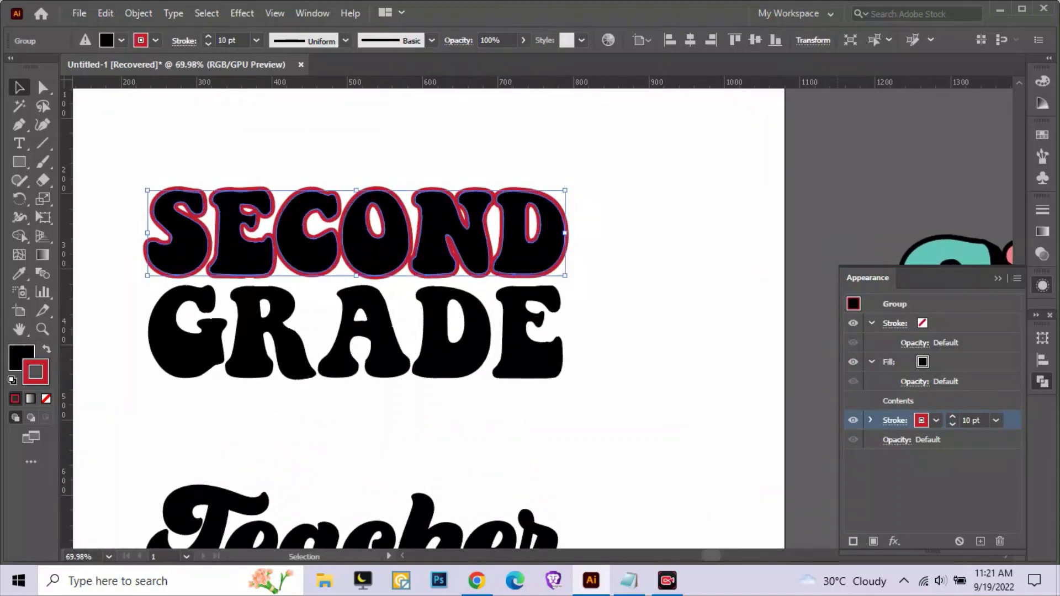
click(952, 416)
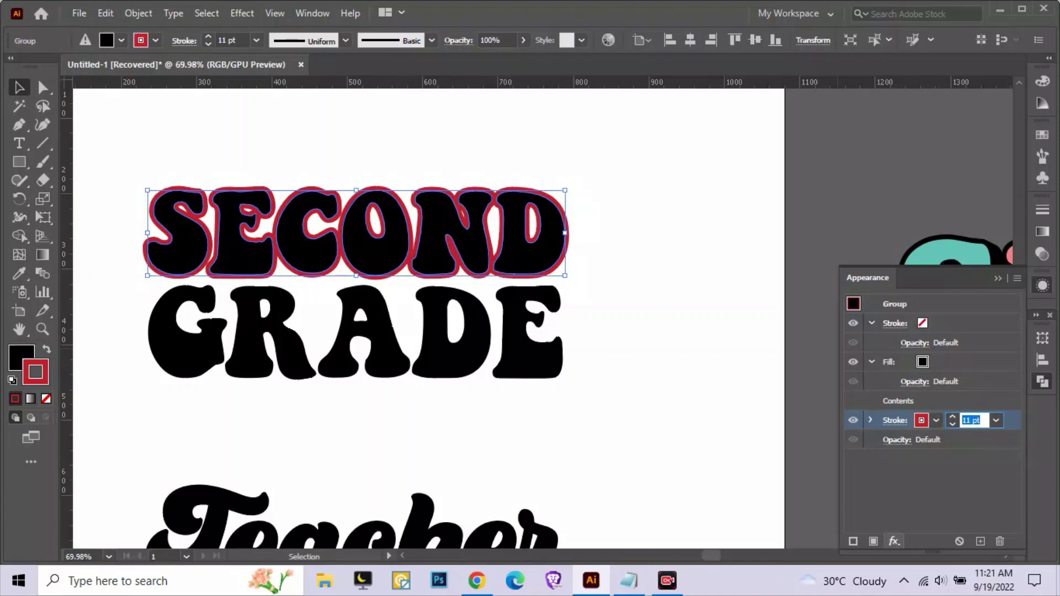
click(894, 541)
mouse_move(950, 227)
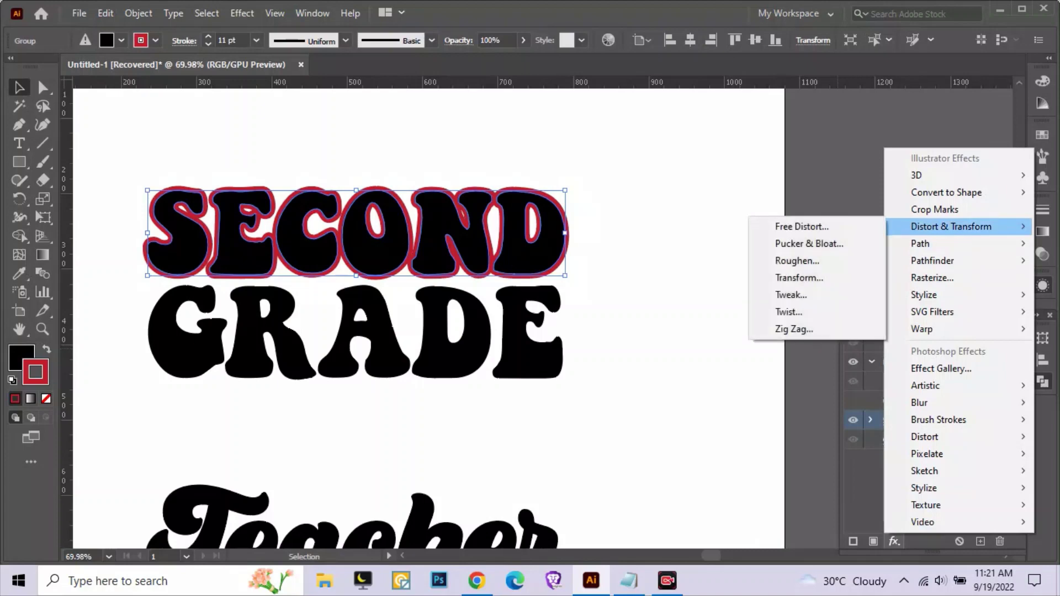
Apply a Transform effect to SECOND with Transform Patterns on, moving 2 px horizontally and vertically
click(800, 277)
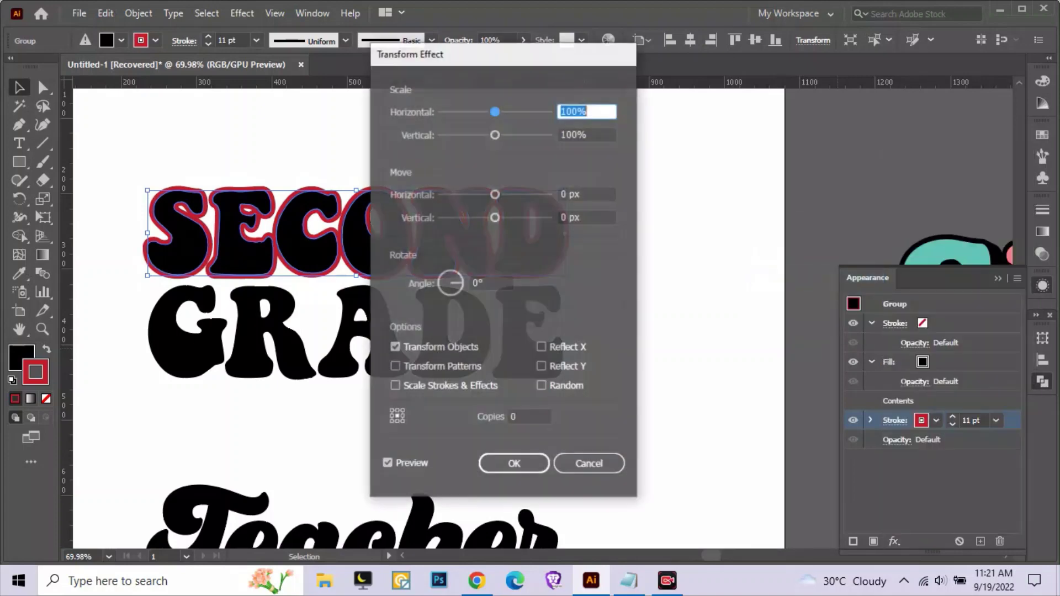
drag(511, 57, 761, 101)
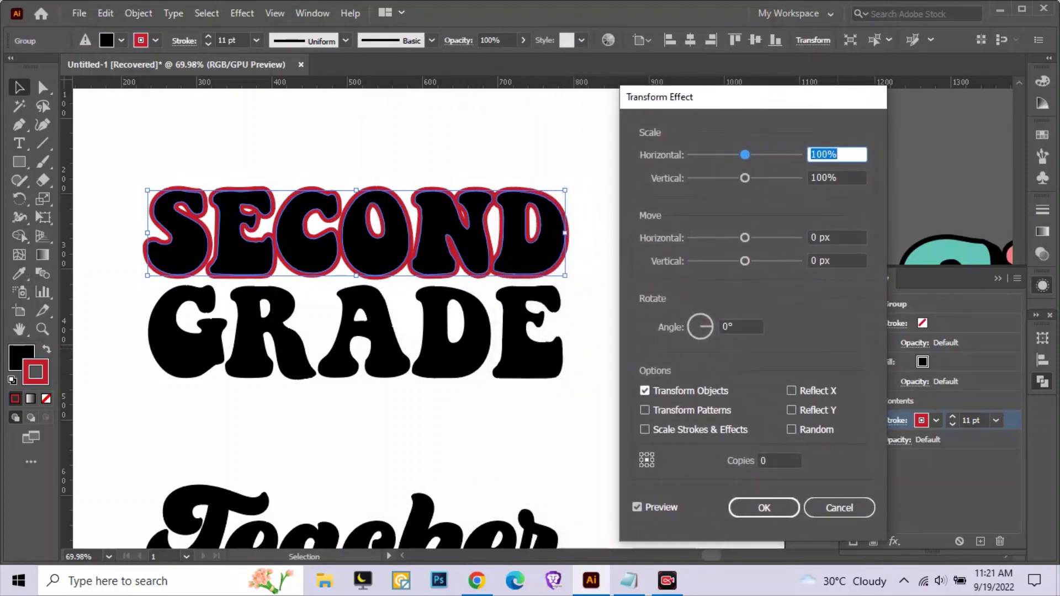
click(644, 410)
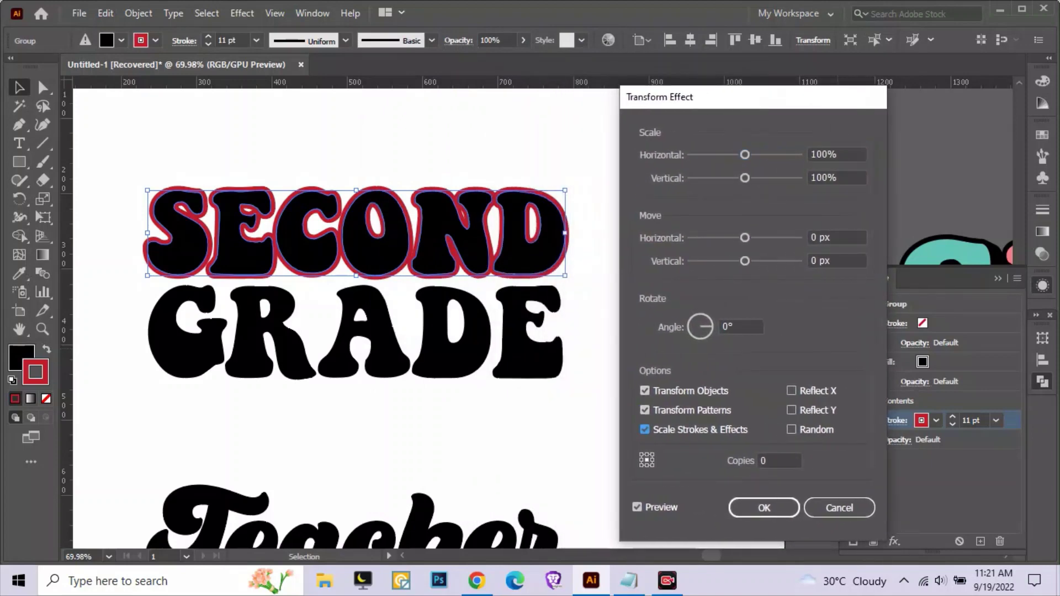
click(836, 238)
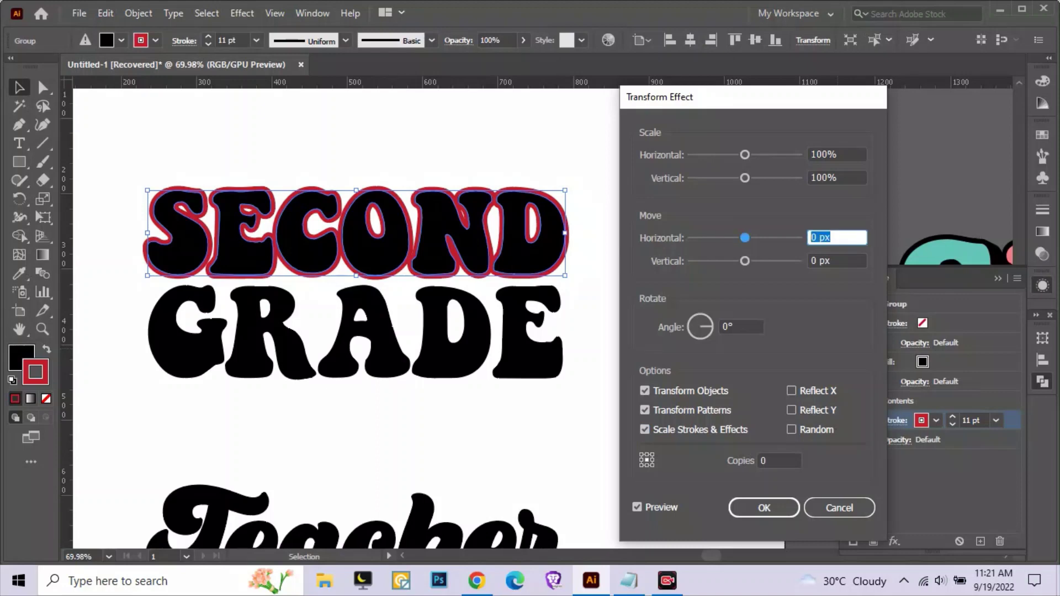
text(2)
key(Tab)
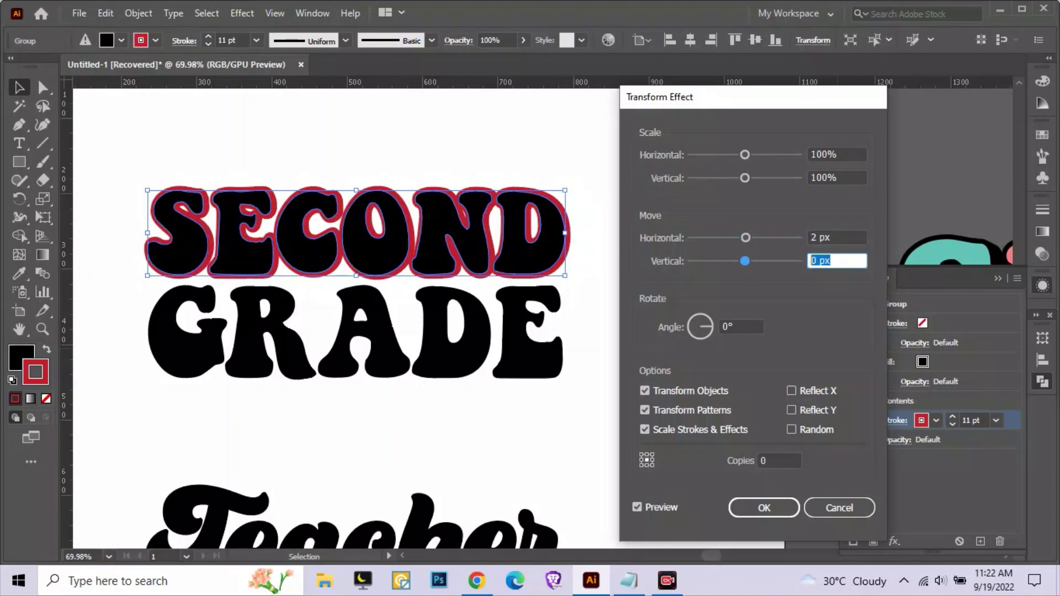
text(1)
key(Up)
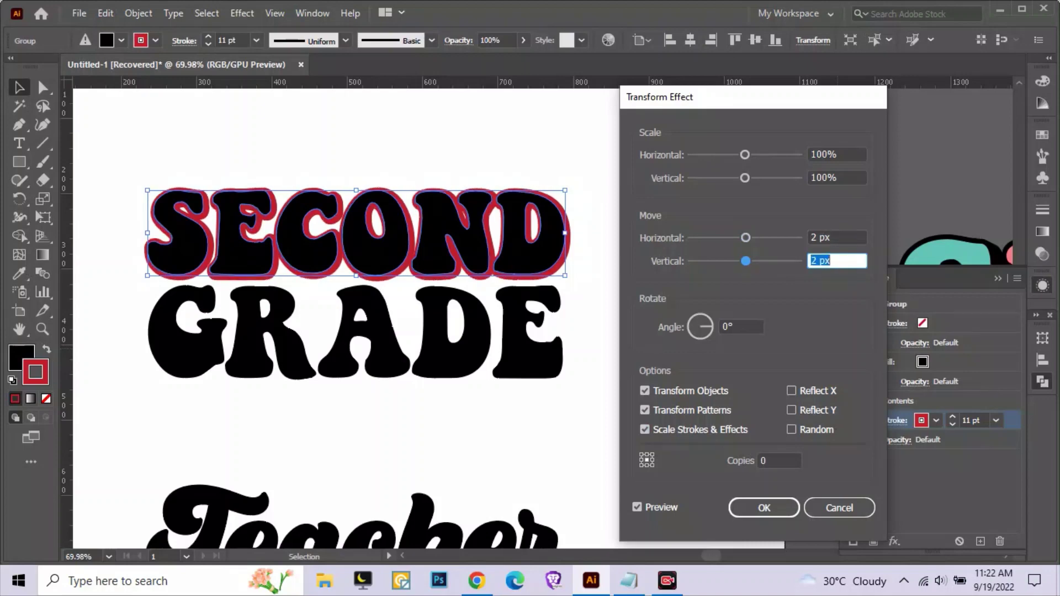
Adjust the number of Transform copies, keeping both move offsets at 2 px
key(Tab)
key(Tab)
key(Up)
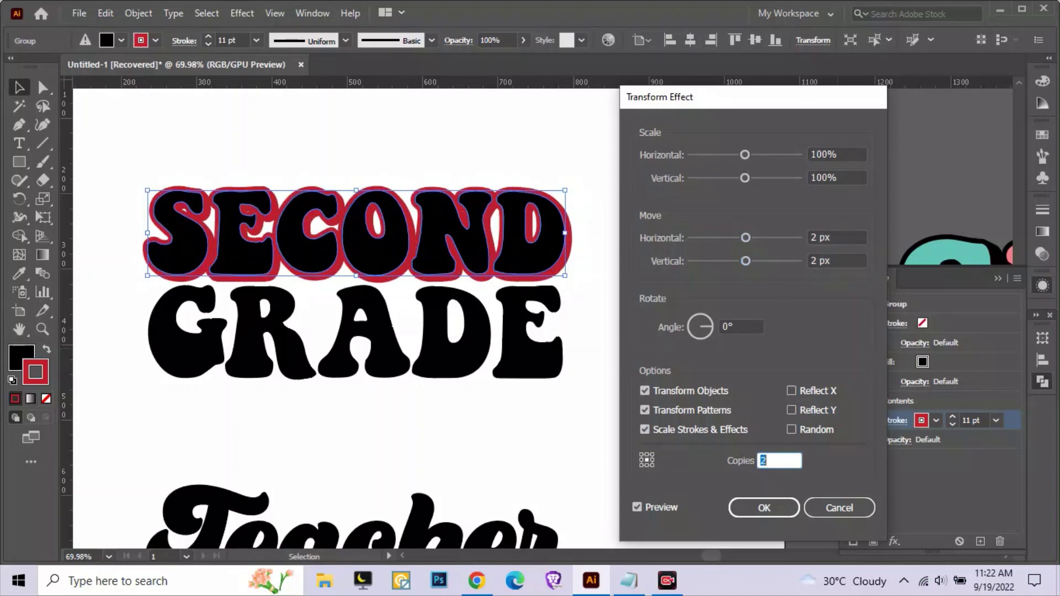
key(Up)
key(Up)
key(Down)
key(shift+Tab)
key(shift+Tab)
key(Down)
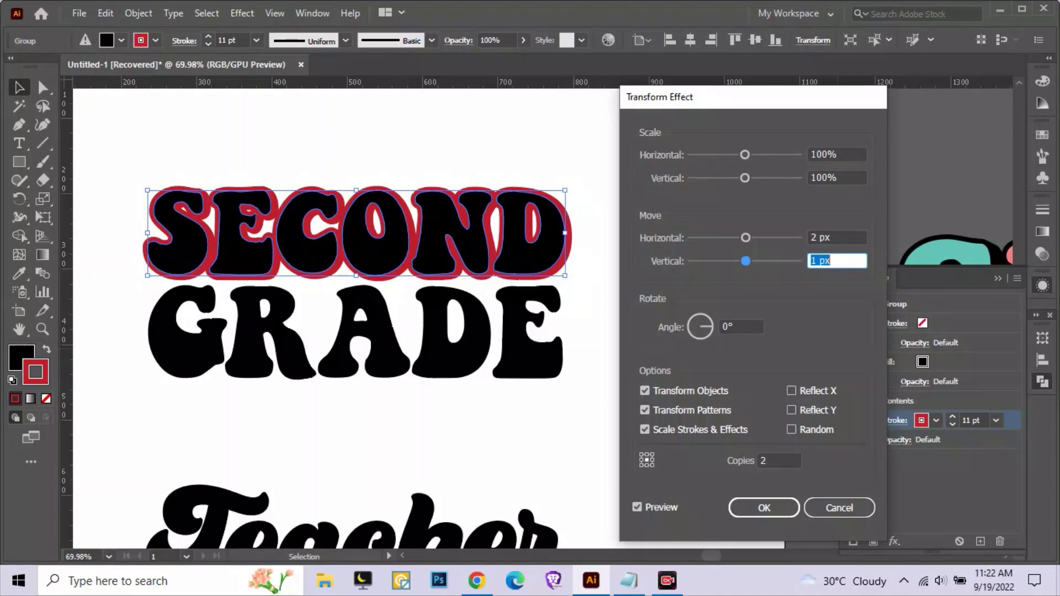
key(Up)
key(shift+Tab)
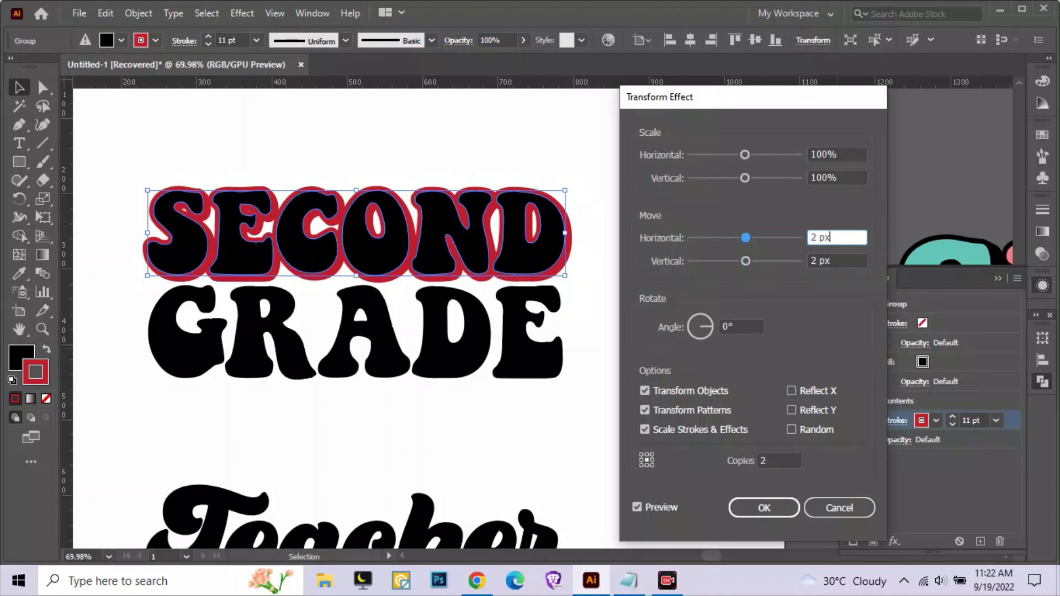
key(Up)
key(Up)
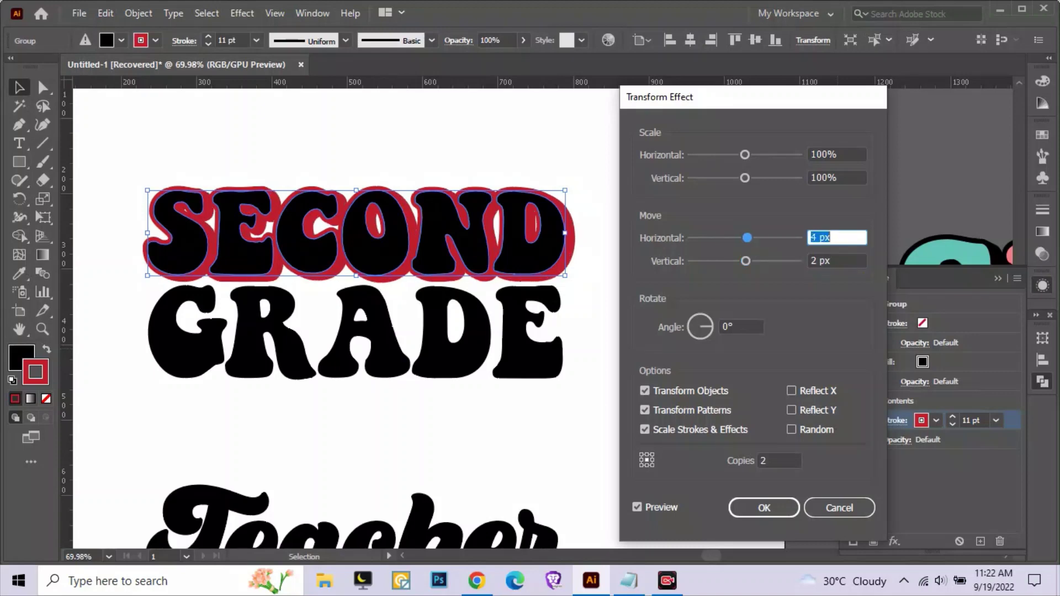
key(Down)
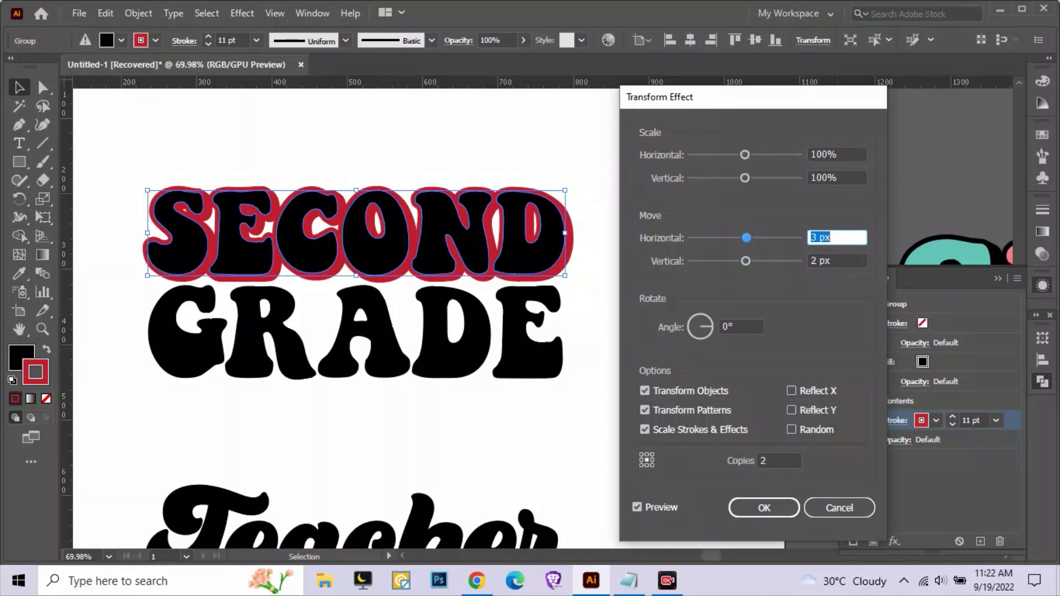
key(Down)
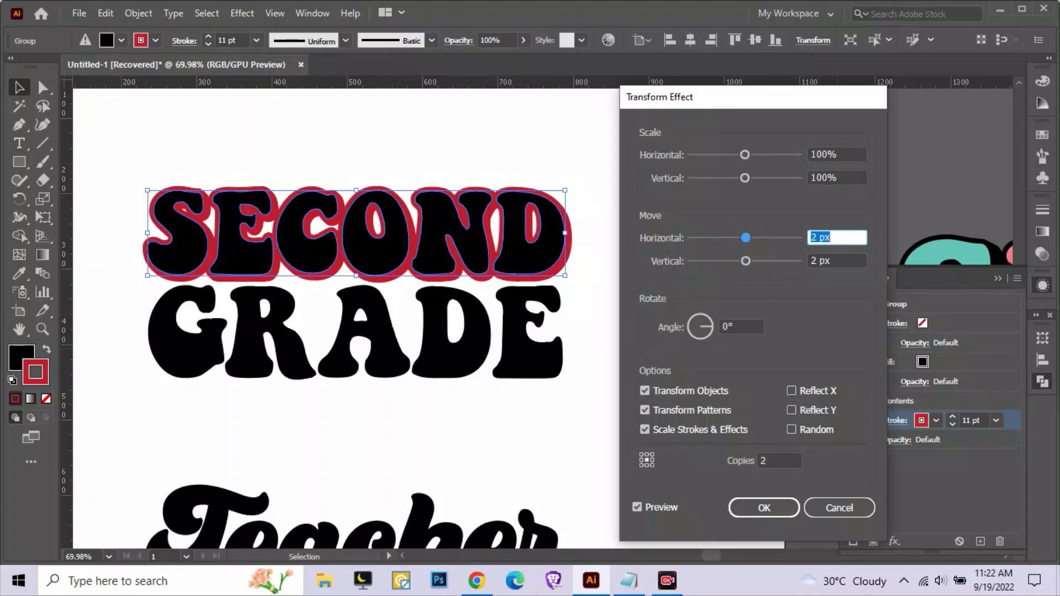
Keep horizontal scale at 100% and both offsets at 2 px, and set Transform copies to 3
key(shift+Tab)
key(shift+Tab)
key(Up)
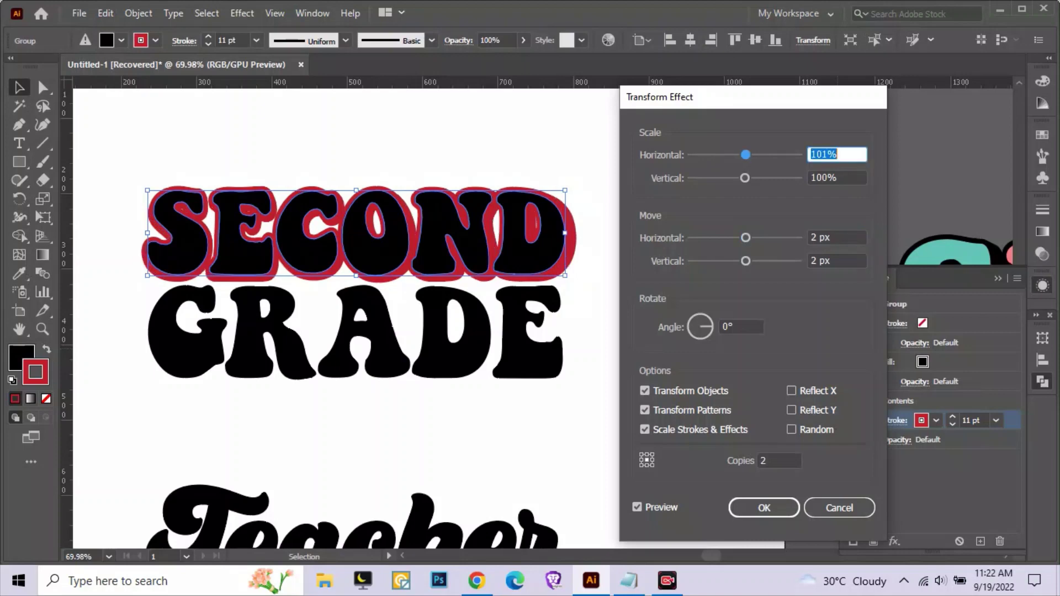
key(Down)
key(Tab)
key(Tab)
key(Up)
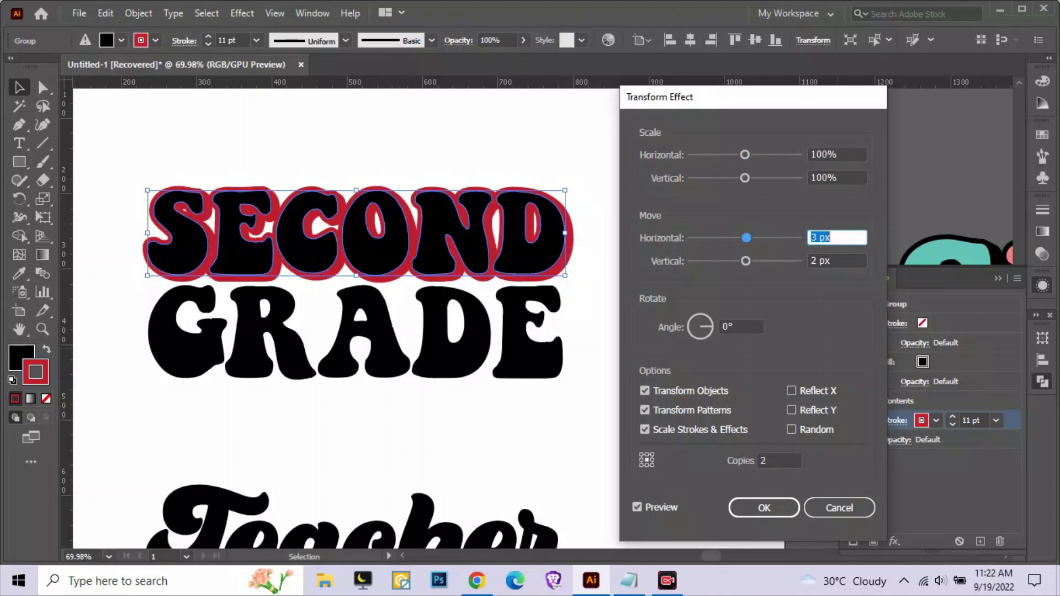
key(Down)
key(Tab)
key(Up)
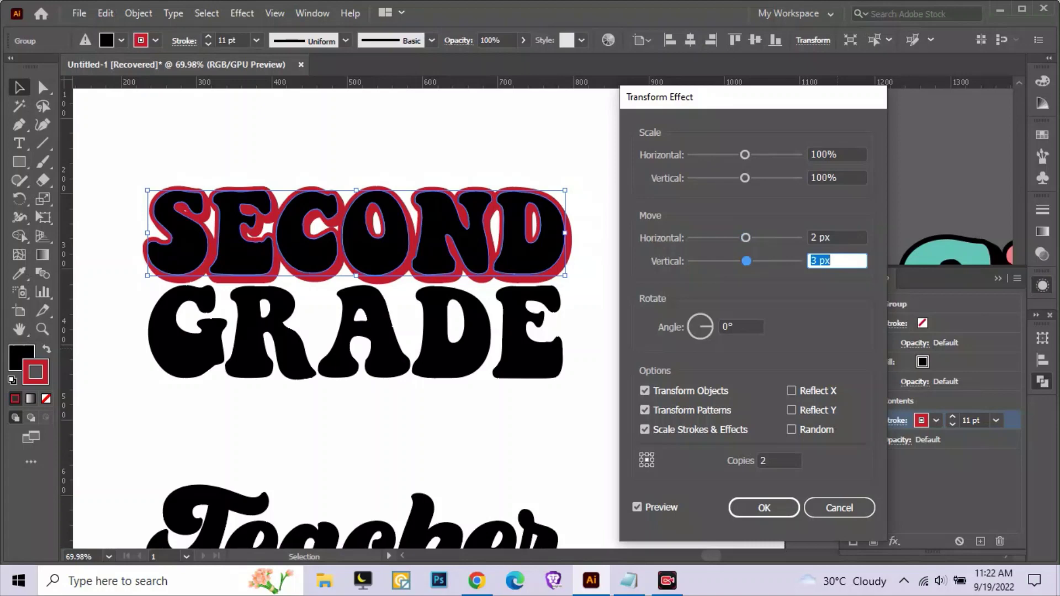
key(Down)
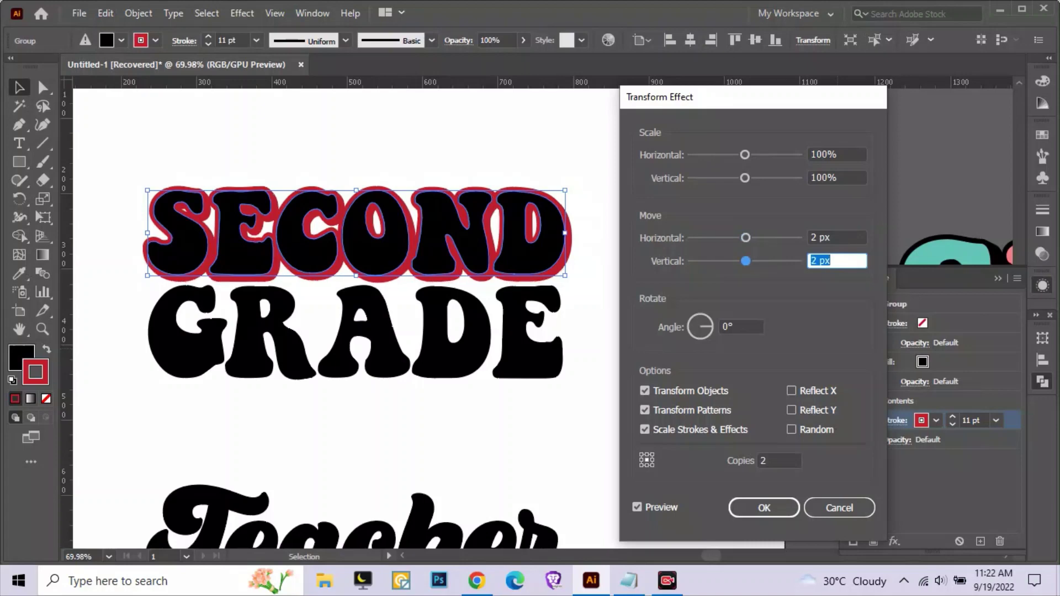
key(Down)
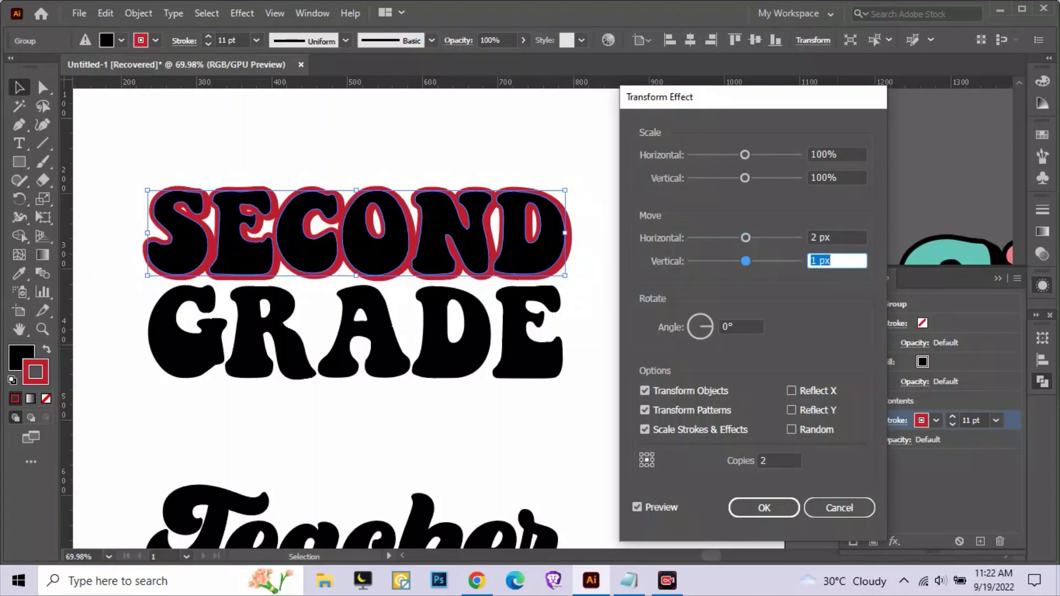
key(Up)
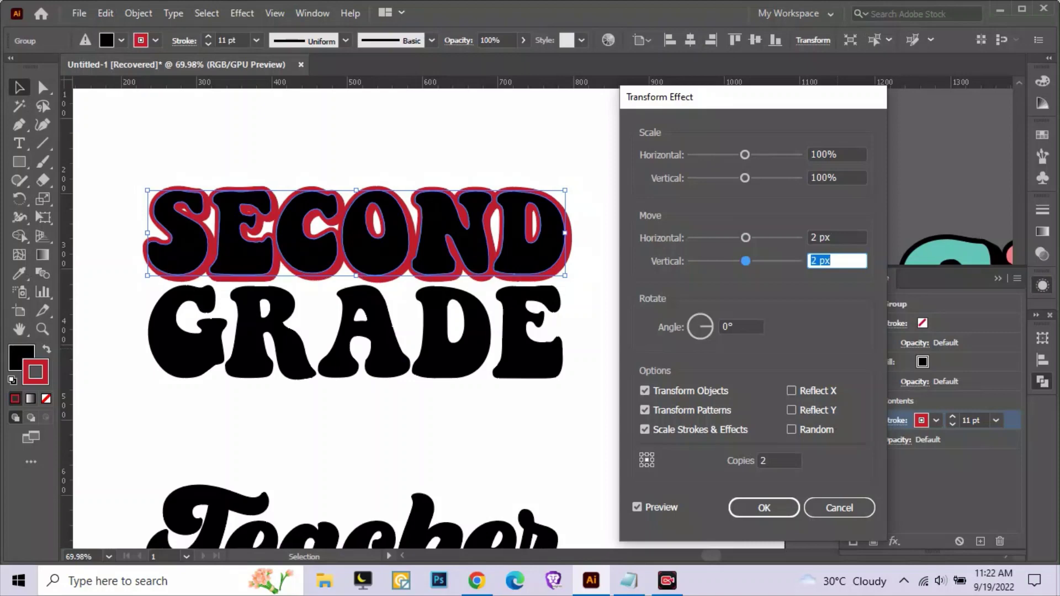
key(Tab)
key(Tab)
key(Up)
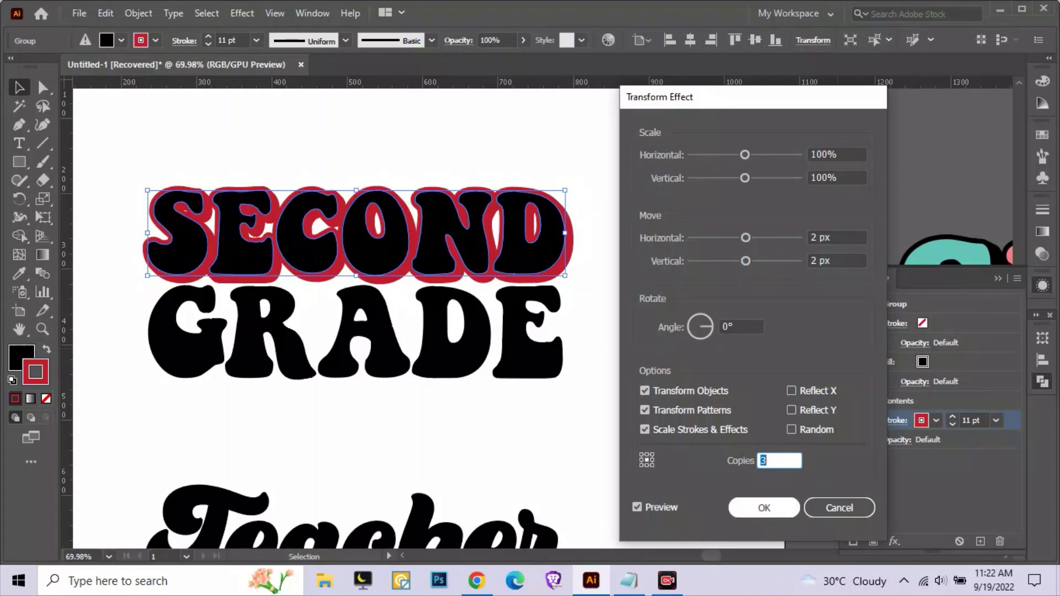
Apply the stacked red offset shadow to SECOND and review it deselected
click(764, 507)
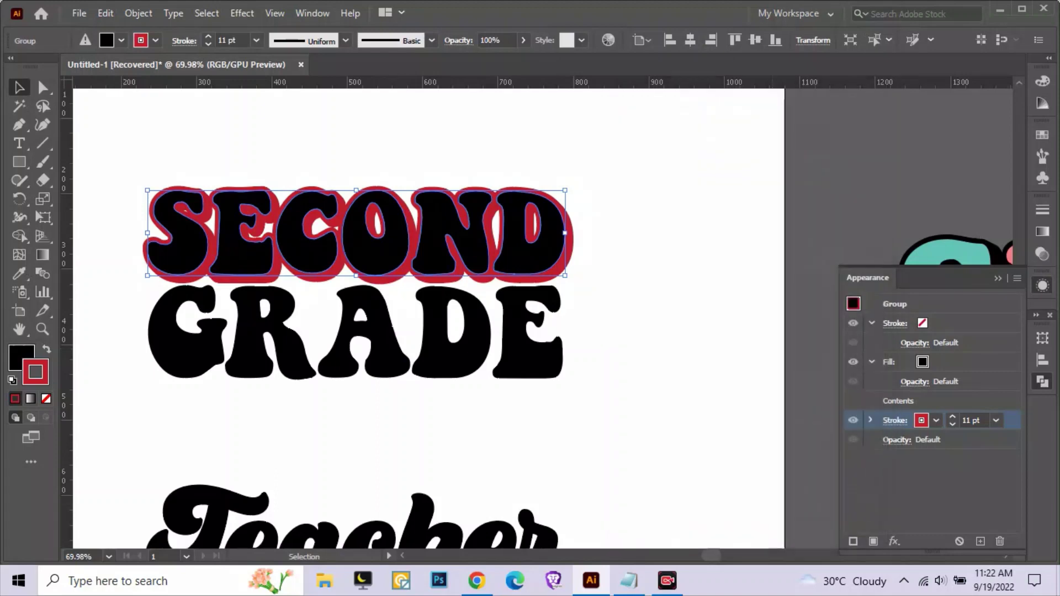
key(ctrl+shift+a)
scroll(409, 255, up, 2)
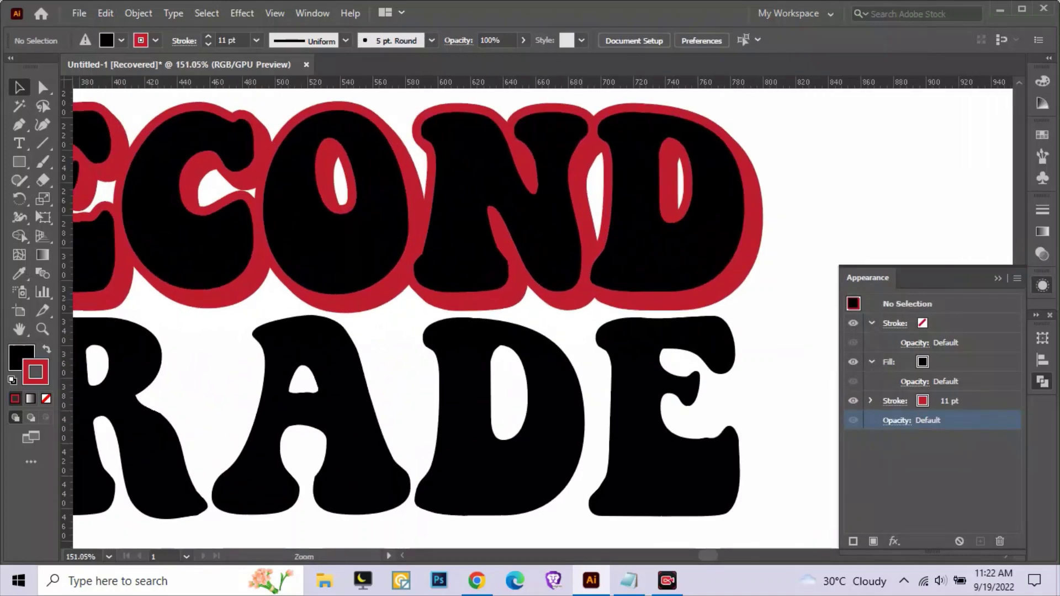
scroll(410, 256, down, 4)
click(369, 314)
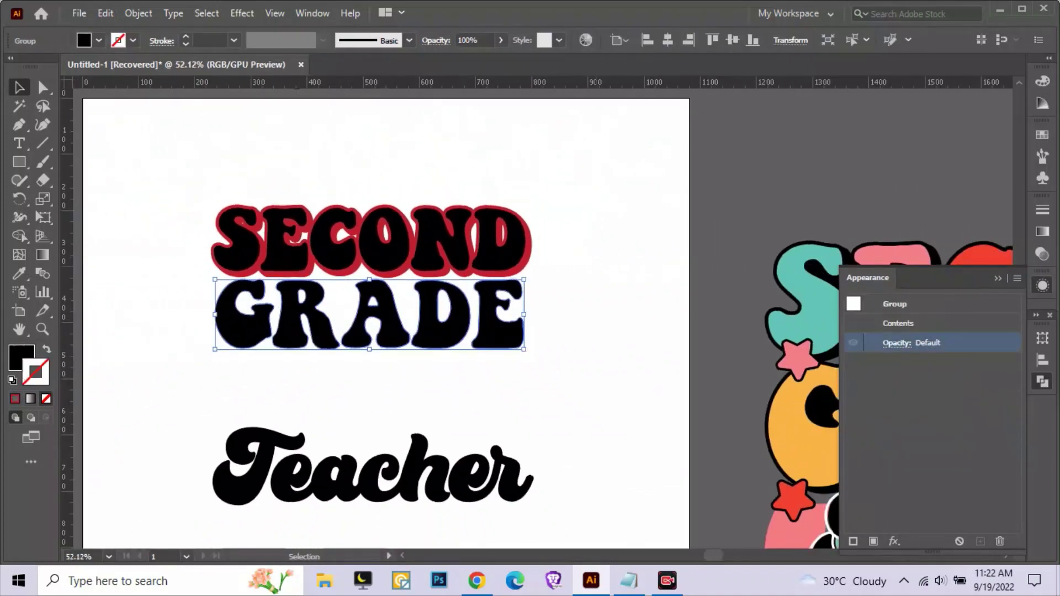
key(ctrl+shift+a)
Copy SECOND's shadow appearance onto the GRADE group and check the result
click(369, 240)
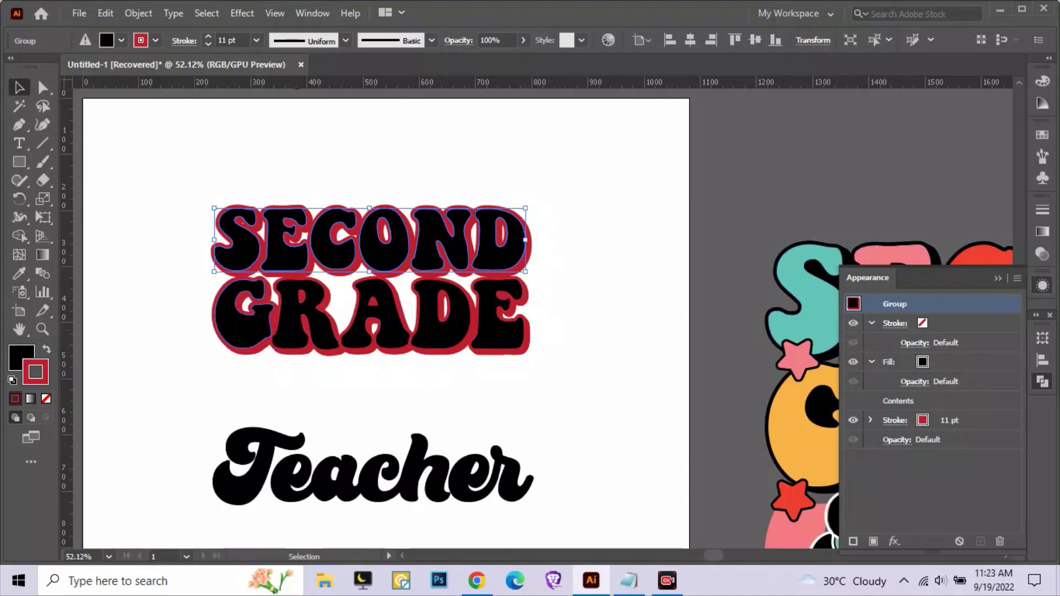
click(607, 397)
click(513, 309)
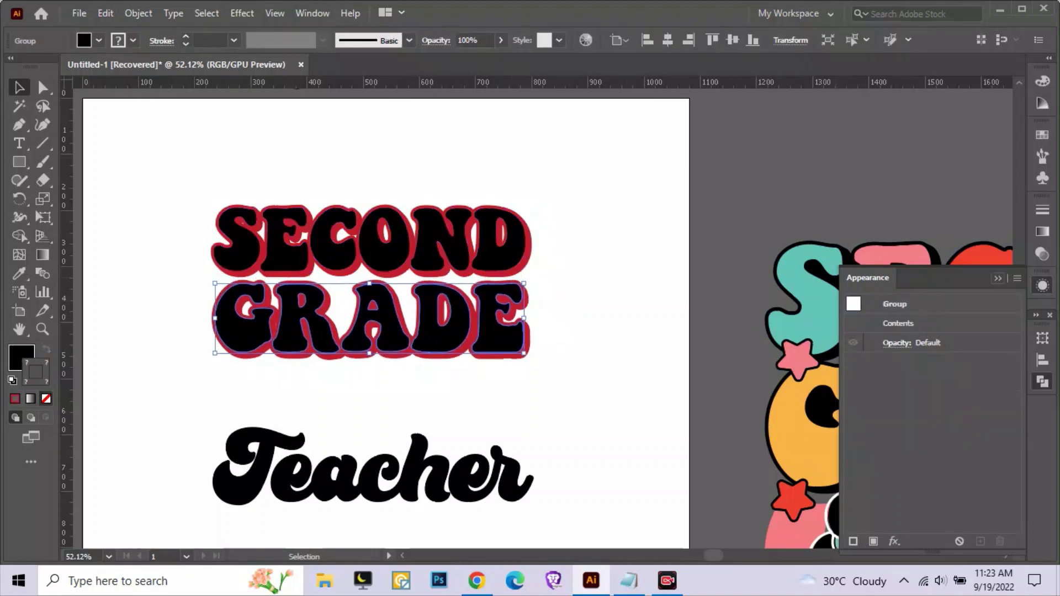
key(ctrl+shift+a)
Marquee-select both SECOND and GRADE together
drag(386, 332, 390, 307)
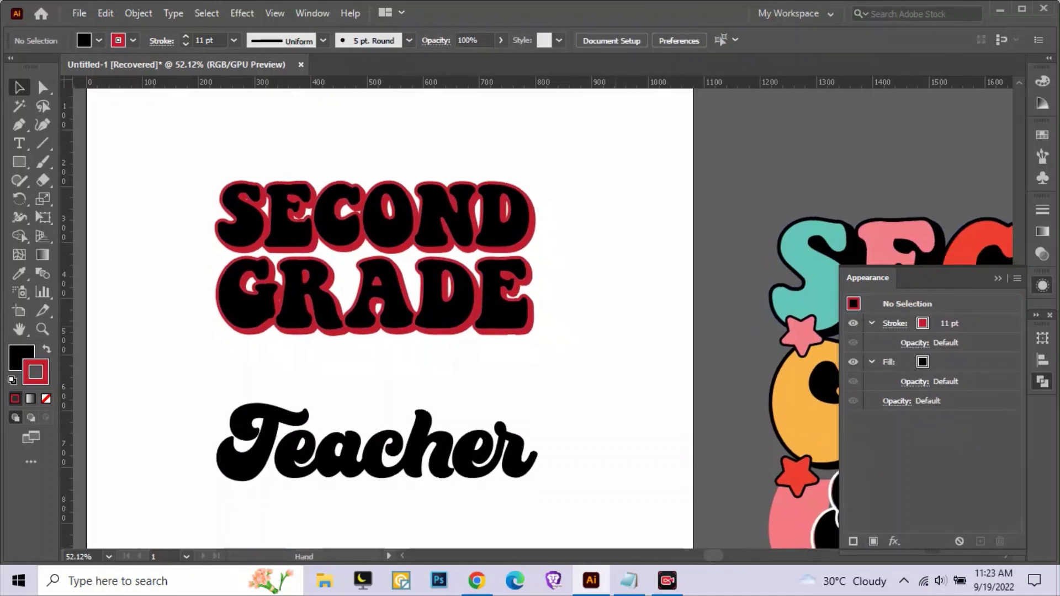
click(528, 218)
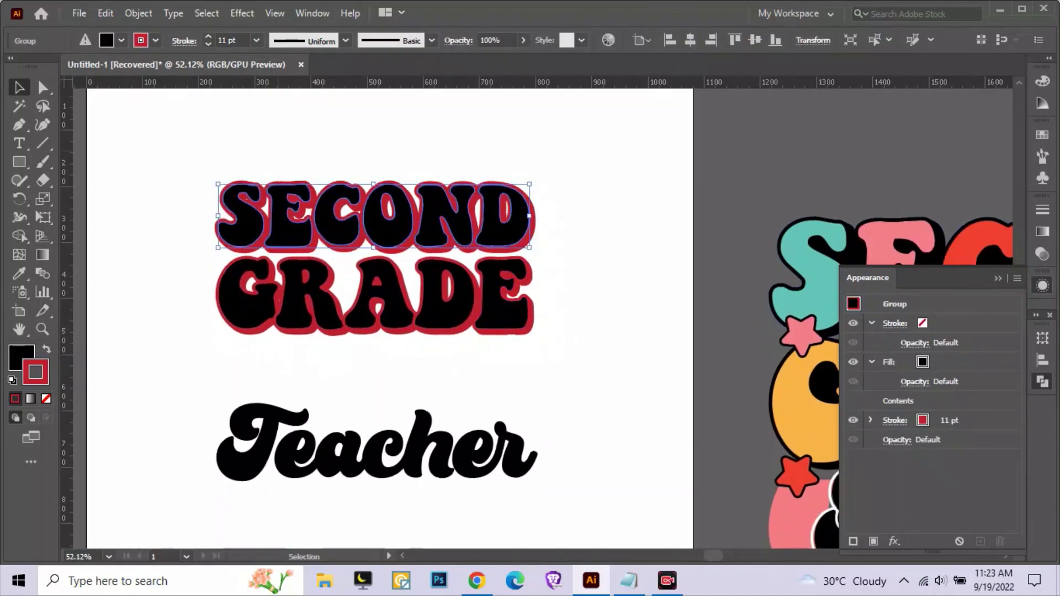
mouse_move(317, 135)
mouse_down()
mouse_move(213, 223)
mouse_move(213, 290)
mouse_up()
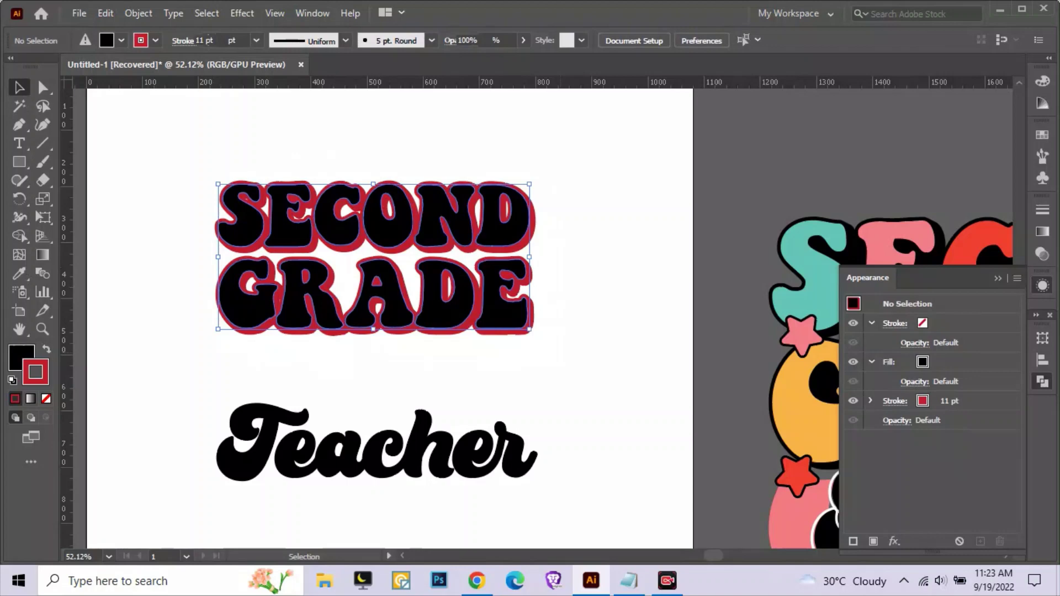
Expand the appearance, then expand fill and stroke of both words into shapes
click(138, 13)
click(221, 206)
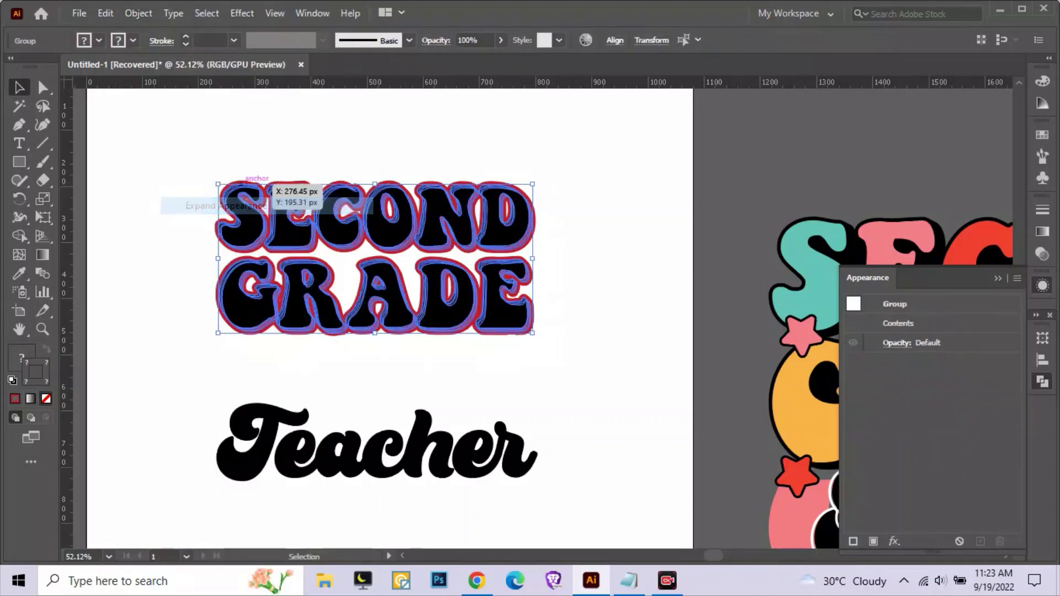
click(138, 13)
click(199, 188)
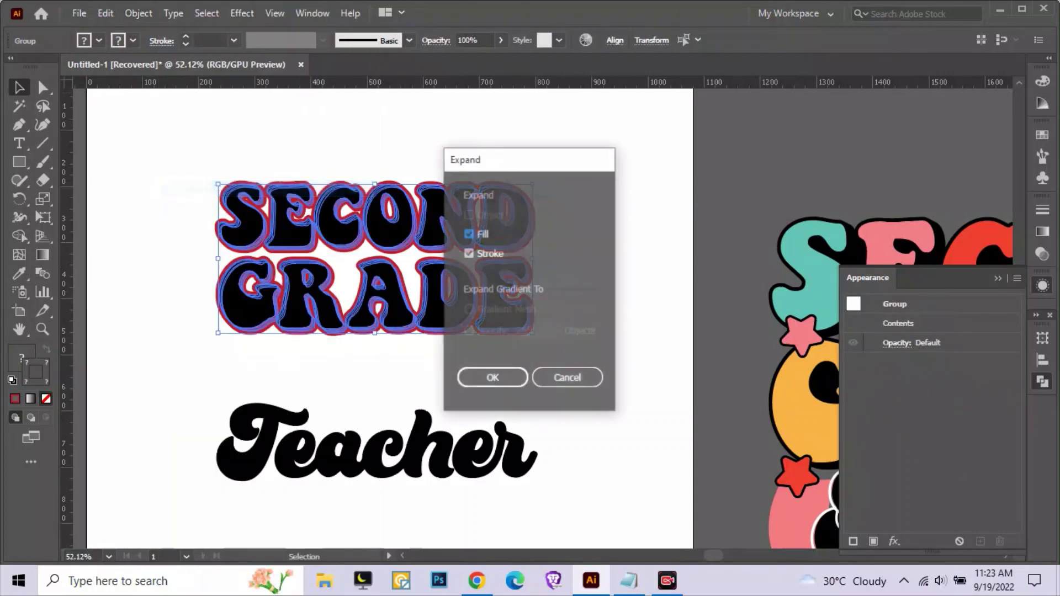
key(Return)
key(ctrl+shift+a)
scroll(388, 166, up, 2)
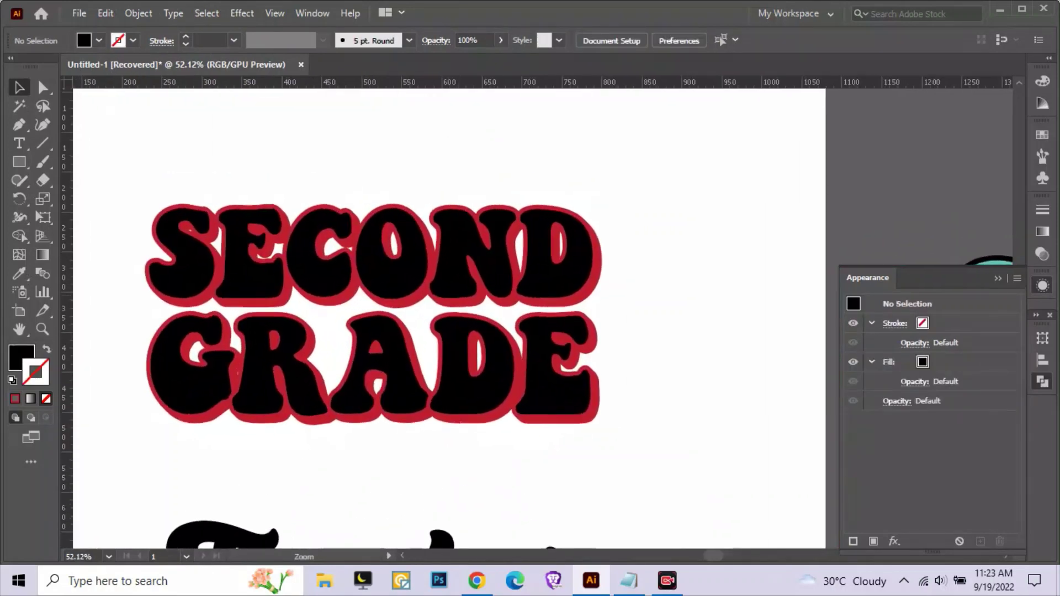
Ungroup the expanded SECOND and GRADE words, then reselect SECOND
click(486, 264)
right_click(478, 270)
click(513, 400)
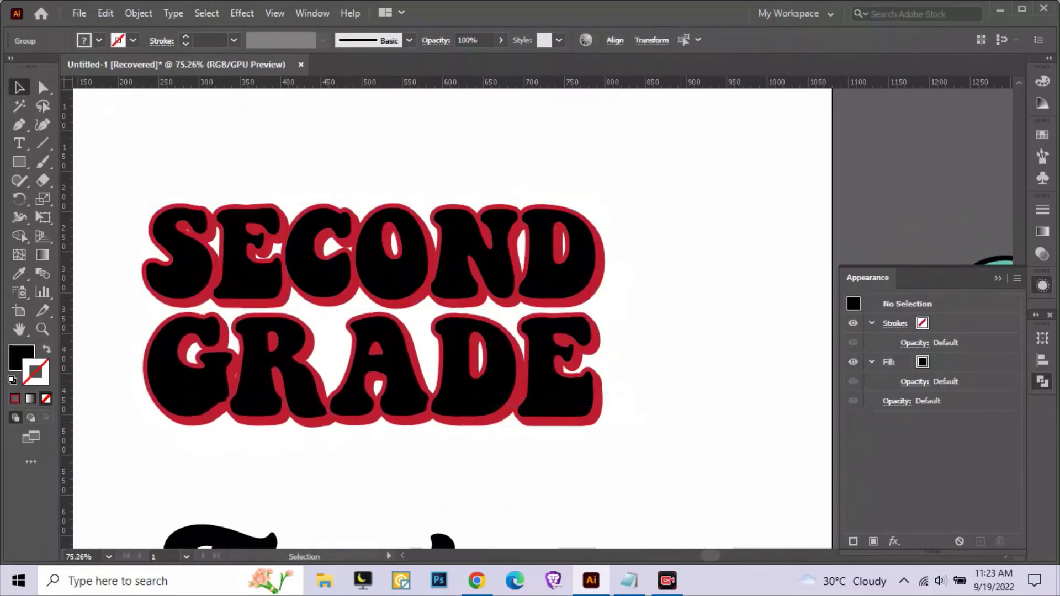
click(566, 362)
right_click(560, 370)
click(585, 225)
click(663, 232)
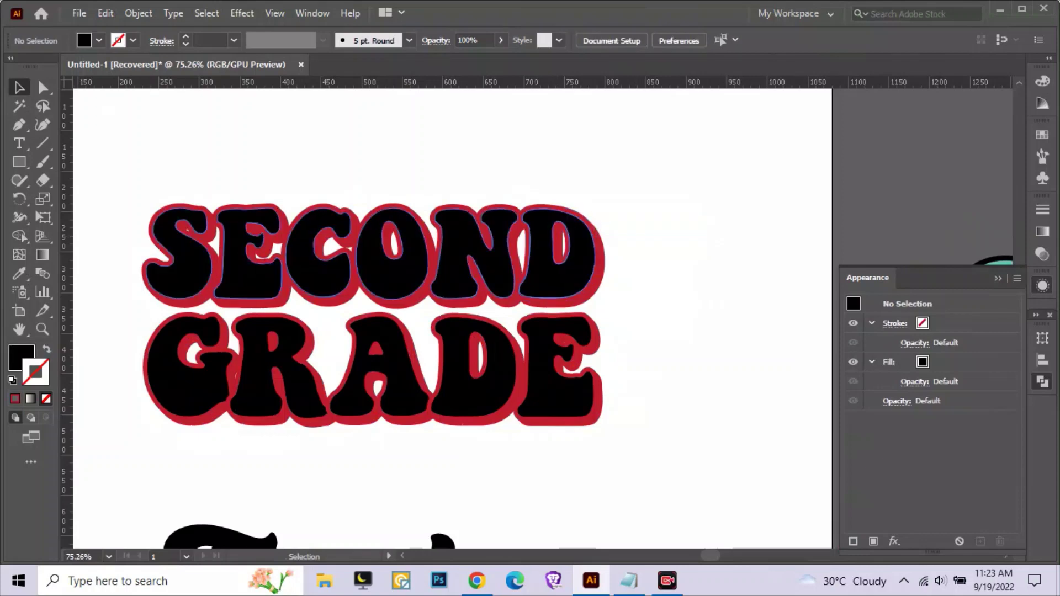
click(552, 254)
click(663, 231)
click(552, 259)
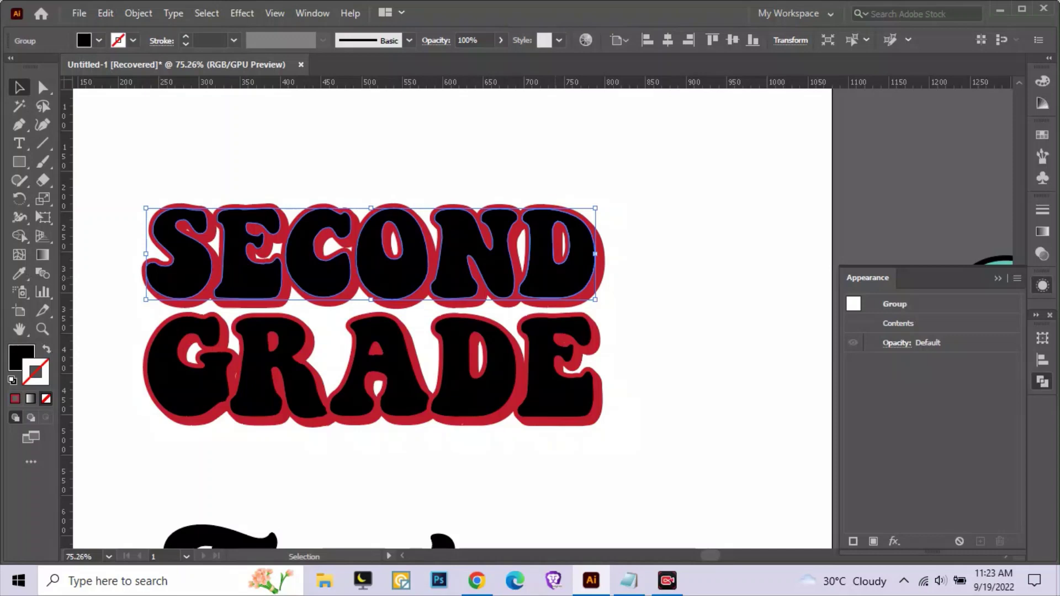
Hide the black SECOND letters and expand the red outline group behind them
click(138, 13)
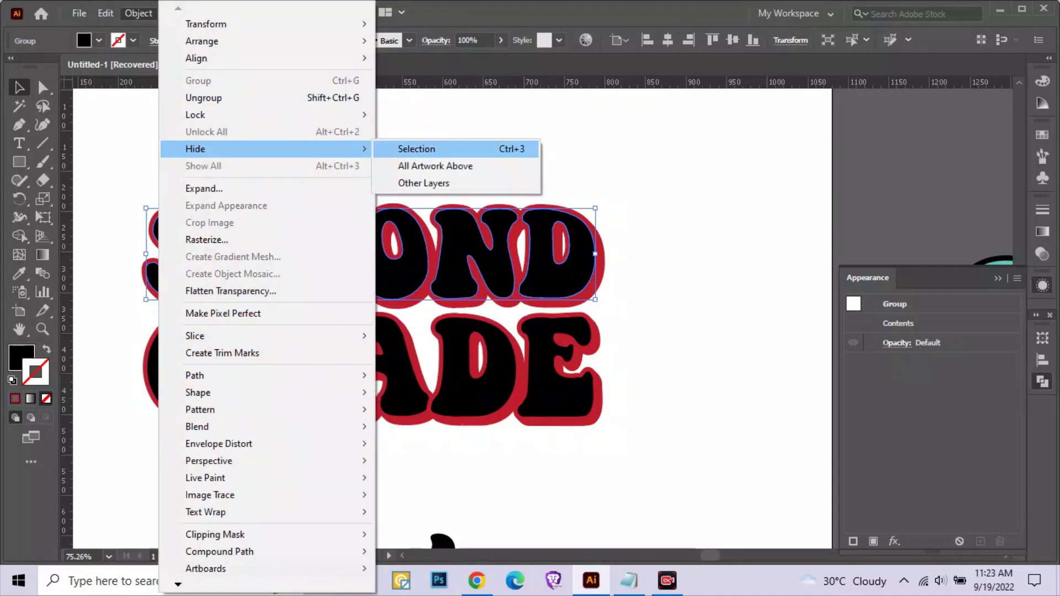
click(416, 148)
click(545, 300)
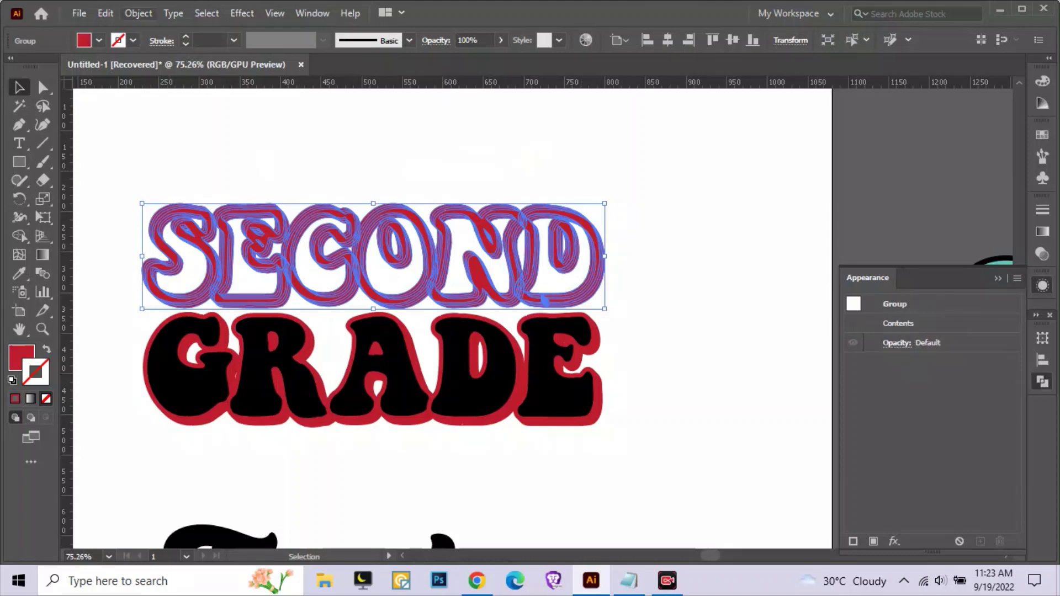
click(138, 13)
click(188, 187)
Merge the red SECOND outline into one shape with Pathfinder Divide then Unite
click(312, 13)
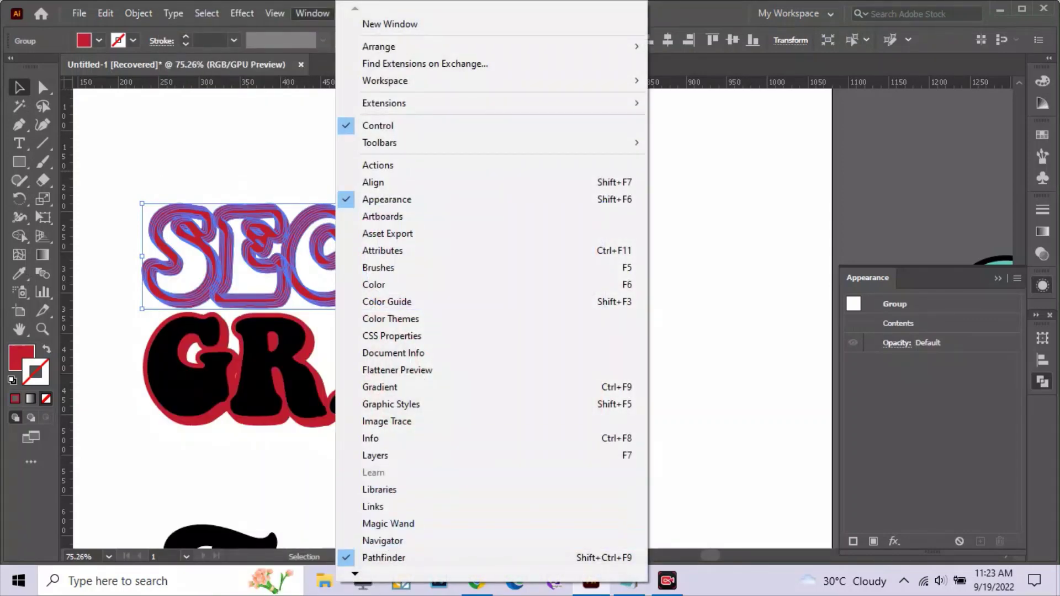
click(384, 557)
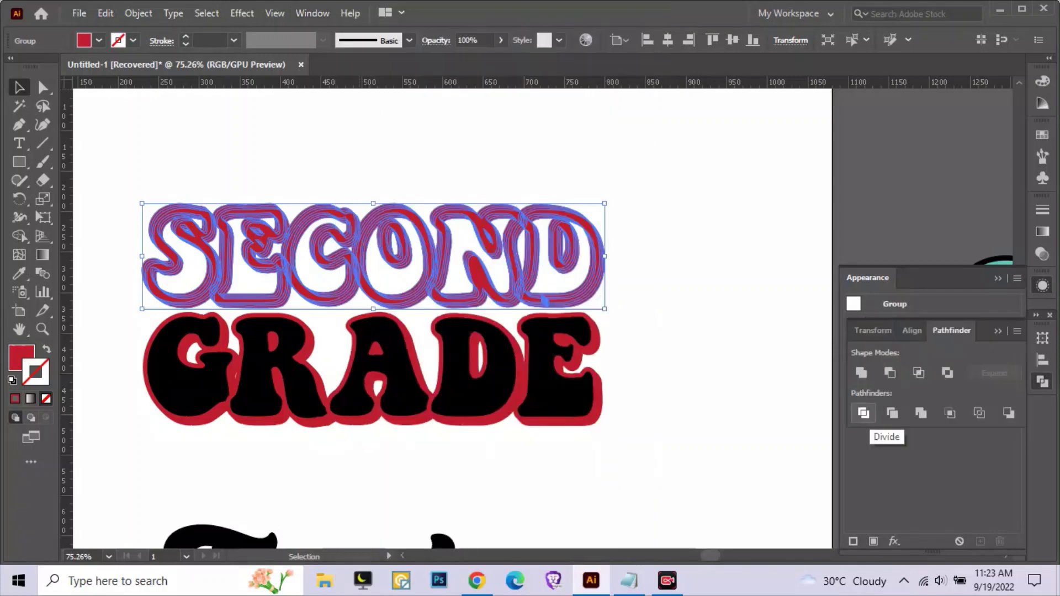
click(863, 413)
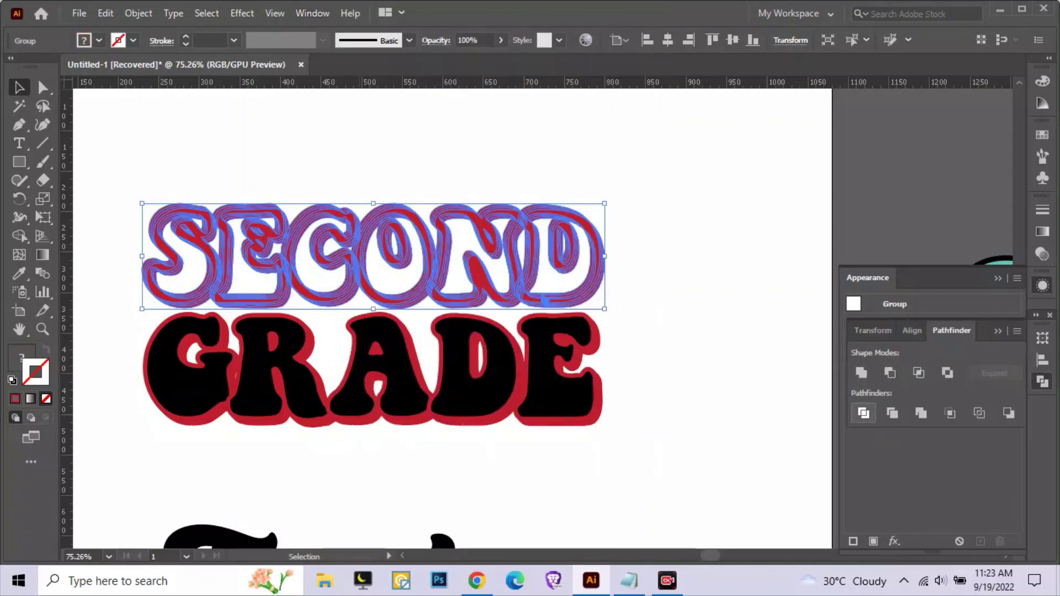
click(860, 373)
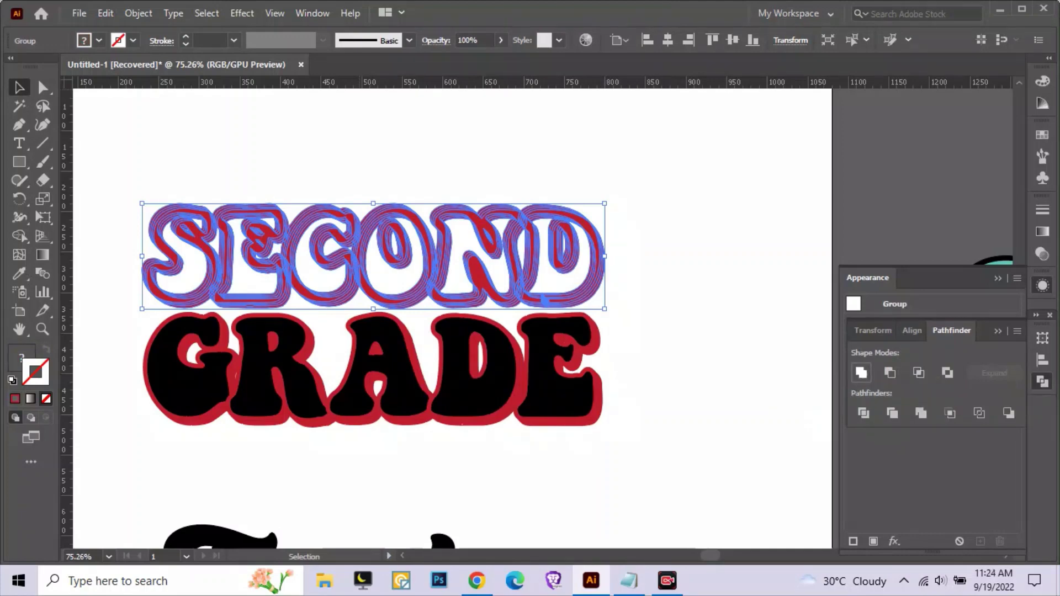
key(ctrl+shift+a)
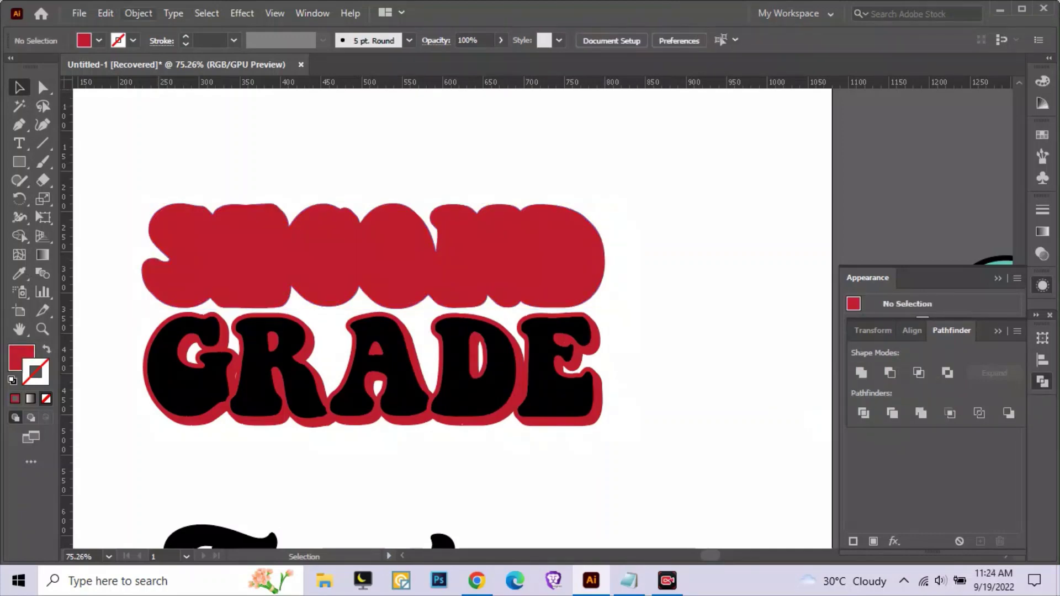
Show all hidden artwork to bring back the black SECOND letters
click(138, 13)
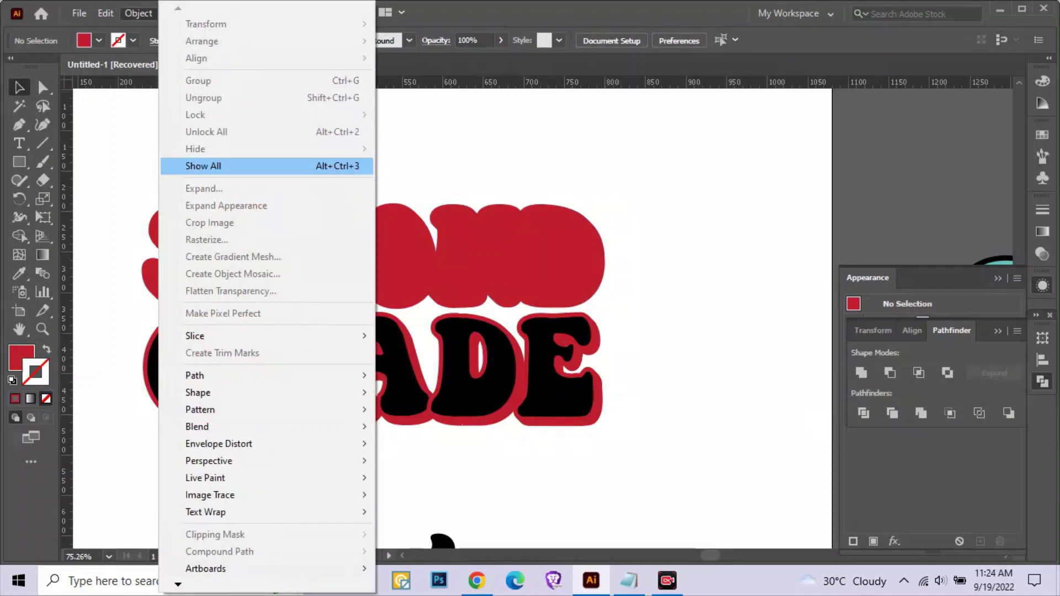
click(203, 166)
key(ctrl+shift+a)
scroll(387, 331, down, 2)
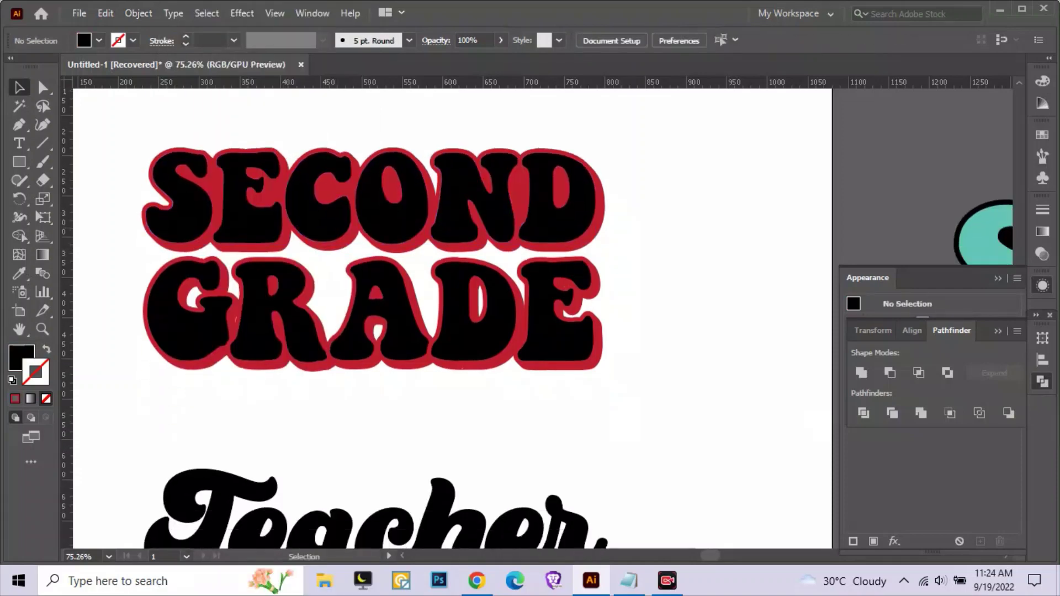
Try selecting the individual GRADE letters E, D, R and G
click(557, 314)
key(ctrl+shift+a)
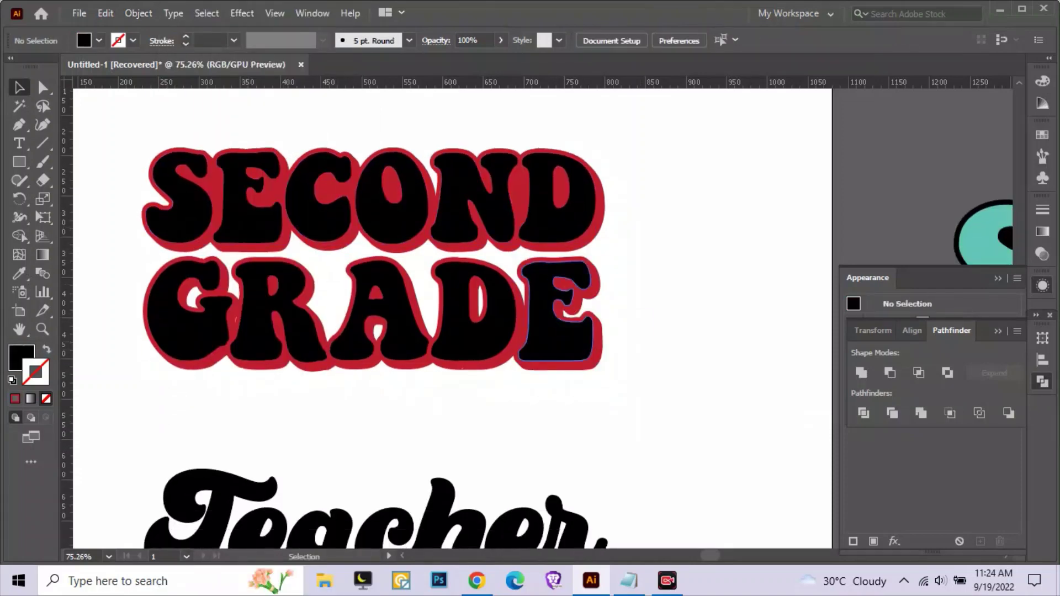
key(ctrl+z)
key(ctrl+shift+a)
click(473, 309)
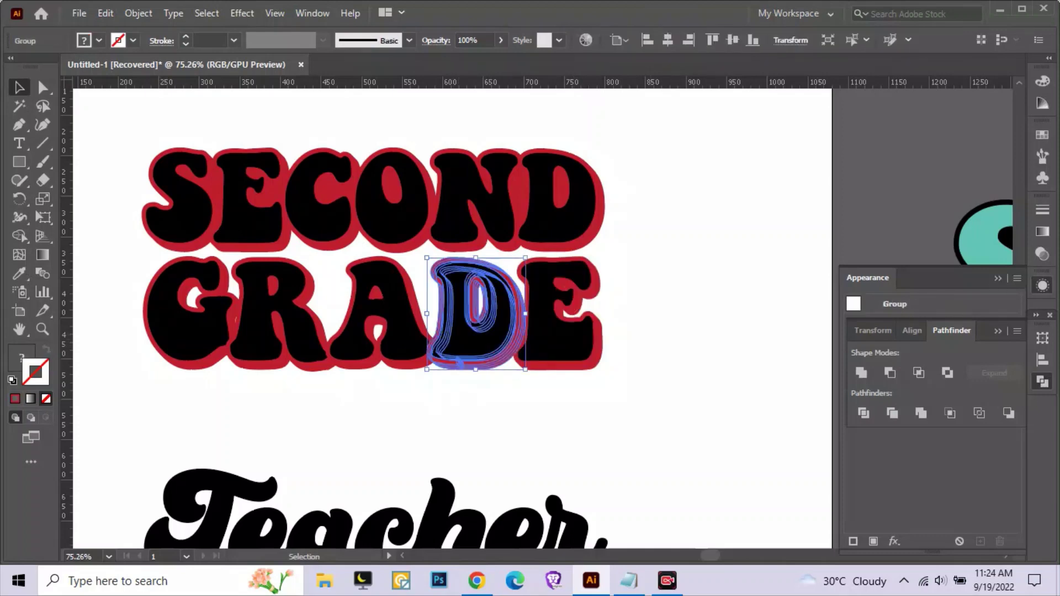
key(ctrl+shift+a)
click(287, 330)
click(220, 319)
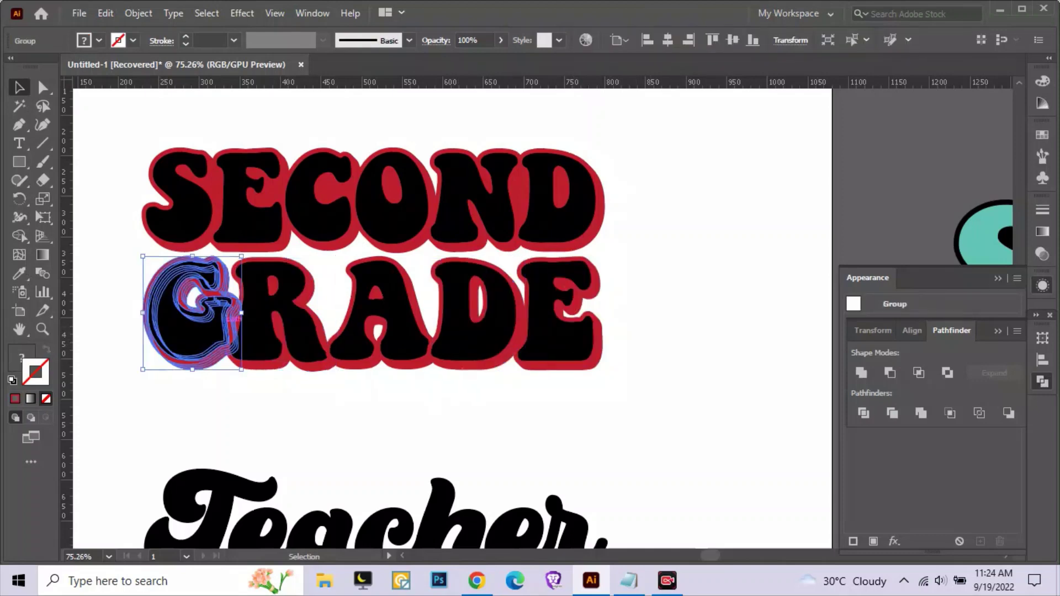
key(ctrl+shift+a)
click(281, 326)
key(ctrl+shift+a)
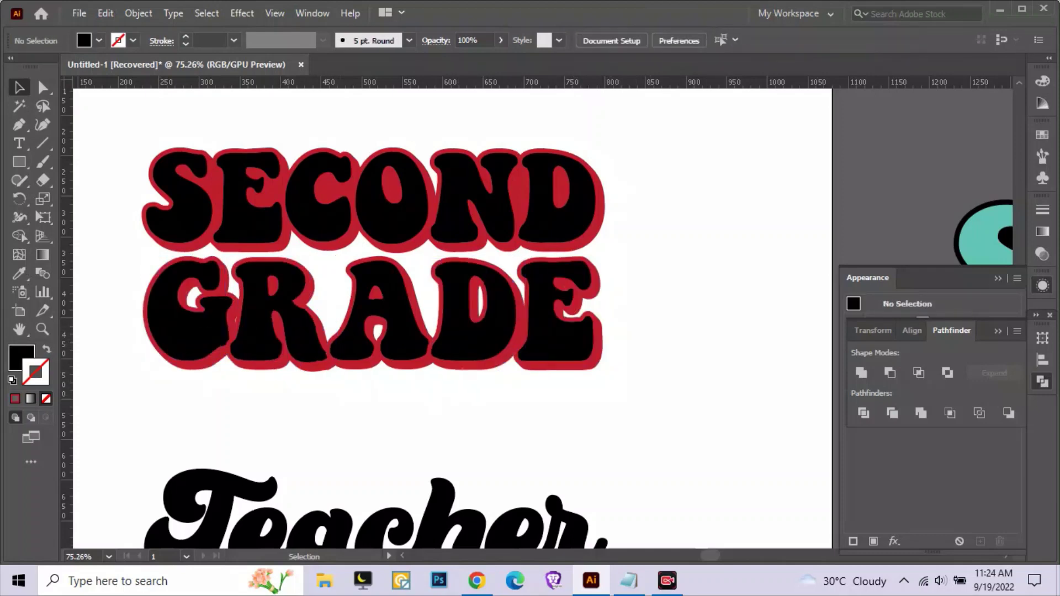
click(188, 332)
right_click(174, 337)
key(Escape)
key(ctrl+shift+a)
Marquee-select the GRADE line and ungroup its letters in two passes
drag(127, 309, 613, 323)
right_click(581, 318)
click(625, 200)
key(ctrl+shift+a)
drag(127, 309, 613, 323)
right_click(584, 97)
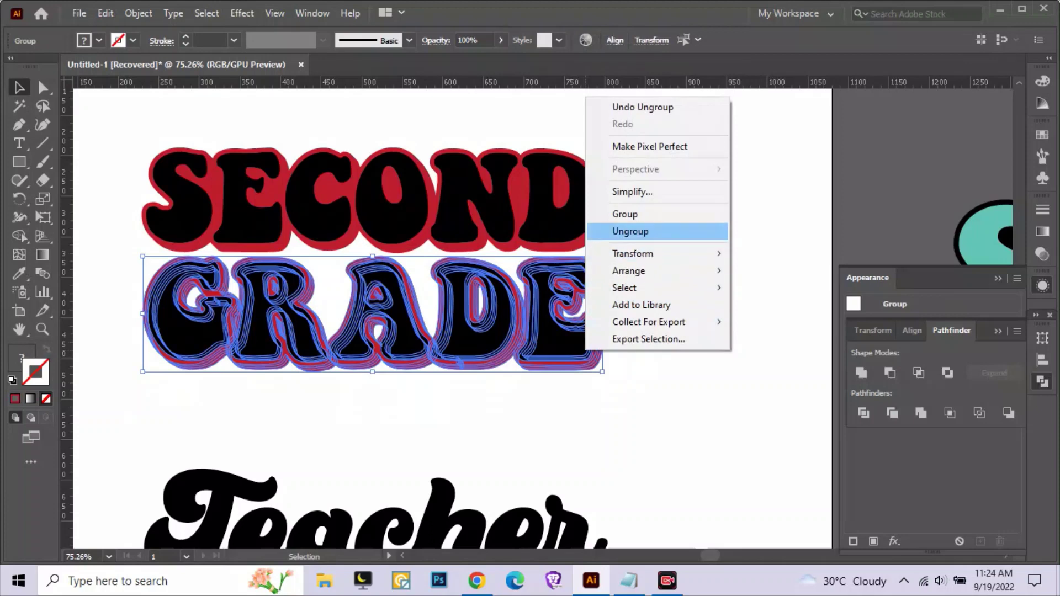
click(607, 230)
right_click(564, 84)
key(Escape)
key(ctrl+shift+a)
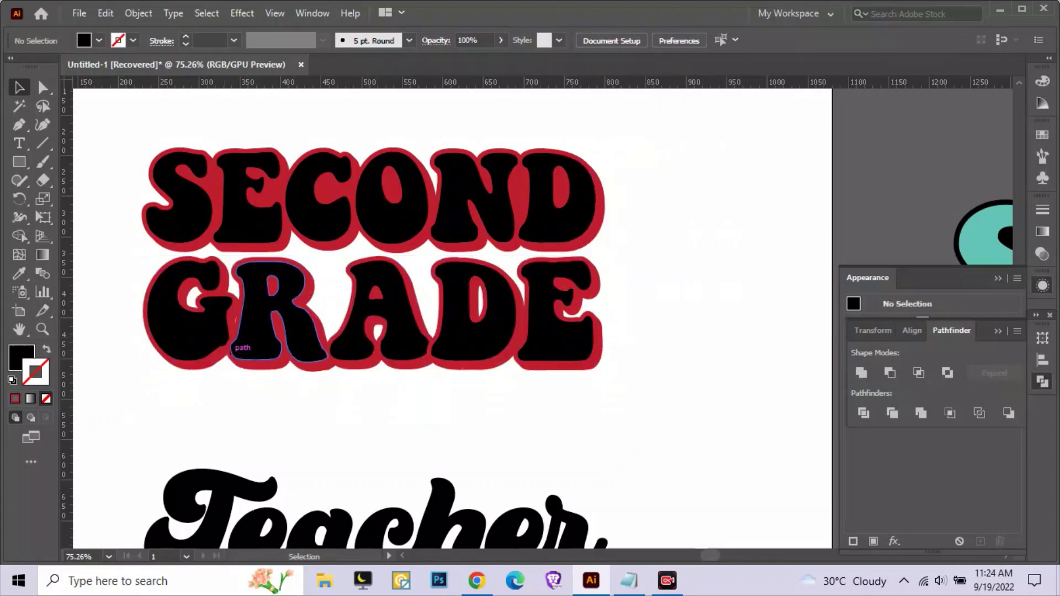
Select the black G, R, A, D and E letters and group them
click(182, 332)
shift+click(264, 331)
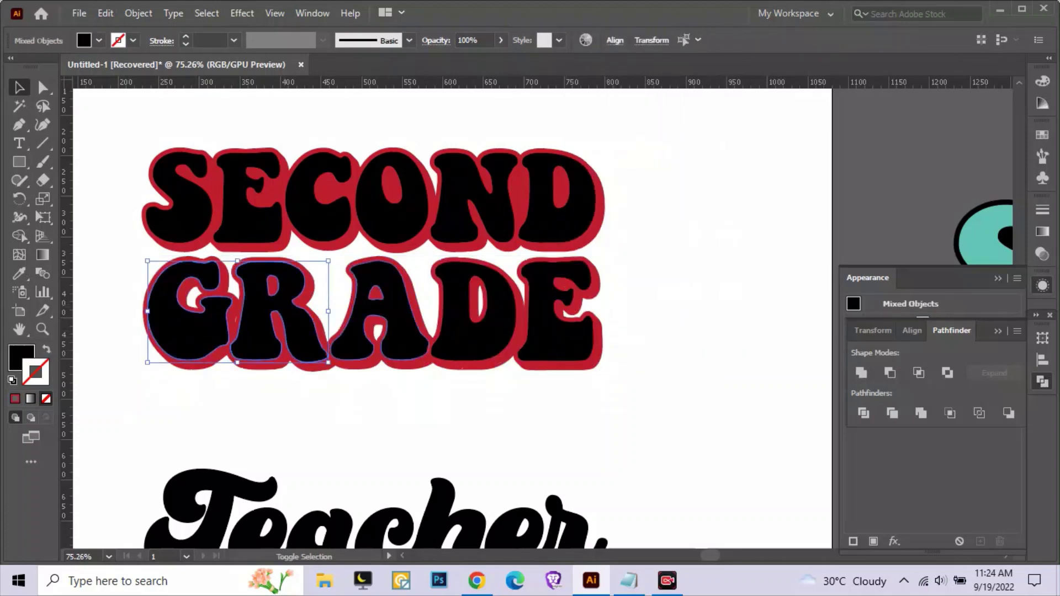
shift+click(381, 337)
shift+click(469, 331)
shift+click(558, 331)
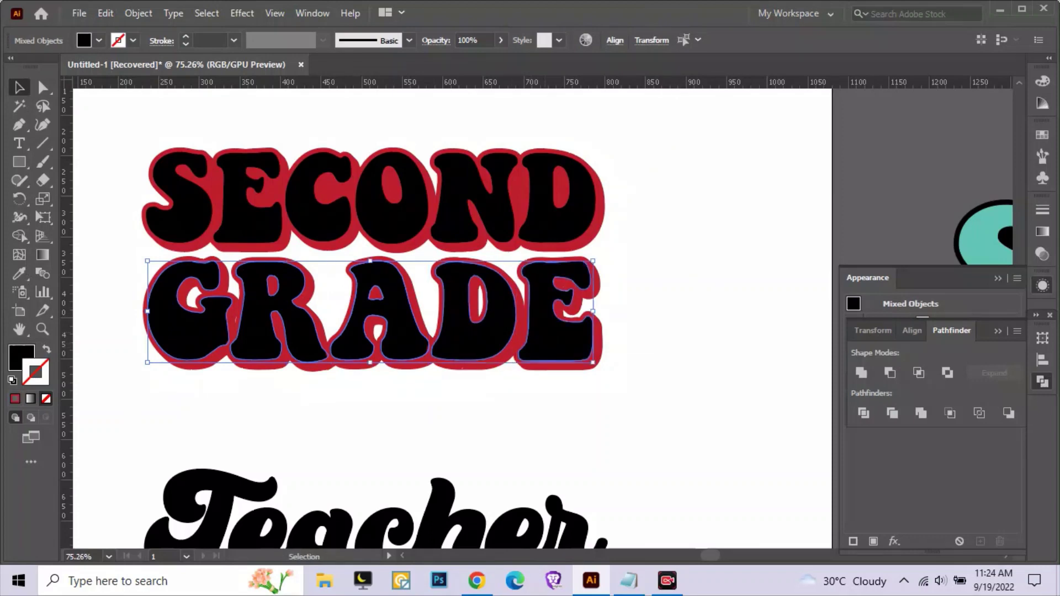
right_click(545, 95)
click(584, 210)
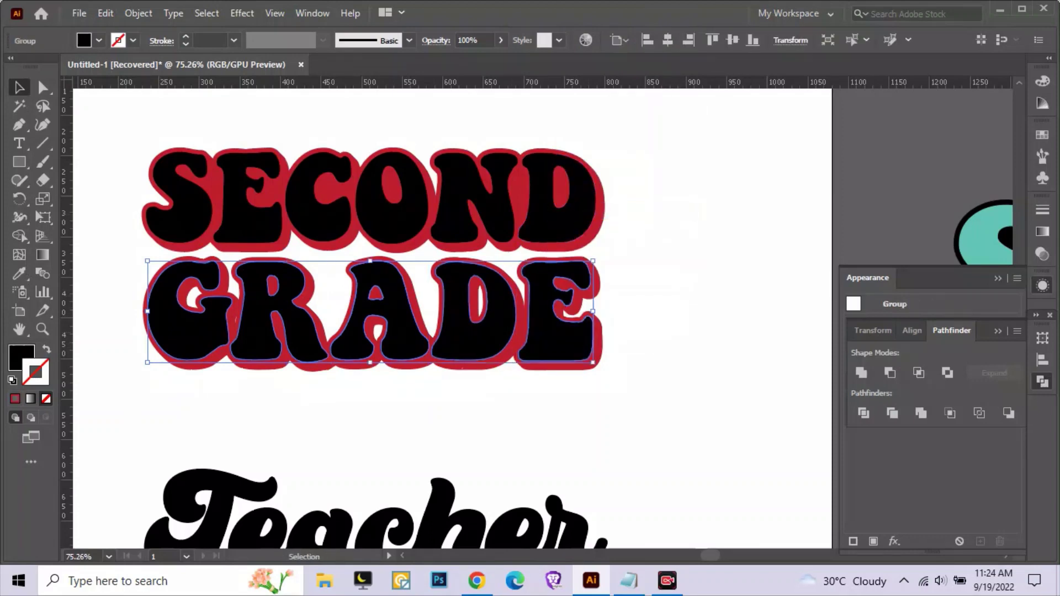
Hide the black GRADE letters and unite its red outlines into one shape
click(138, 13)
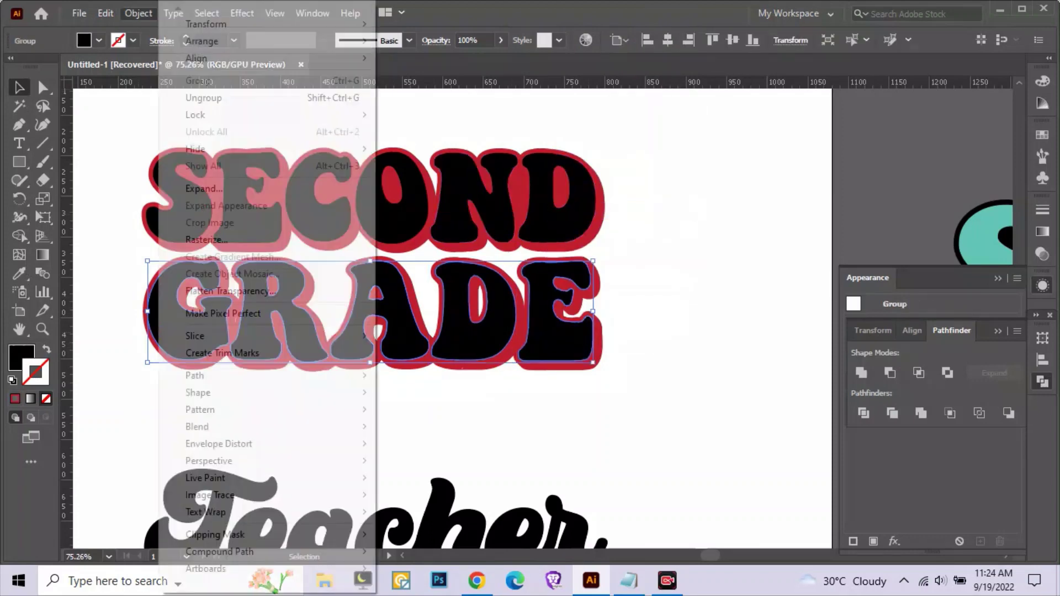
click(417, 149)
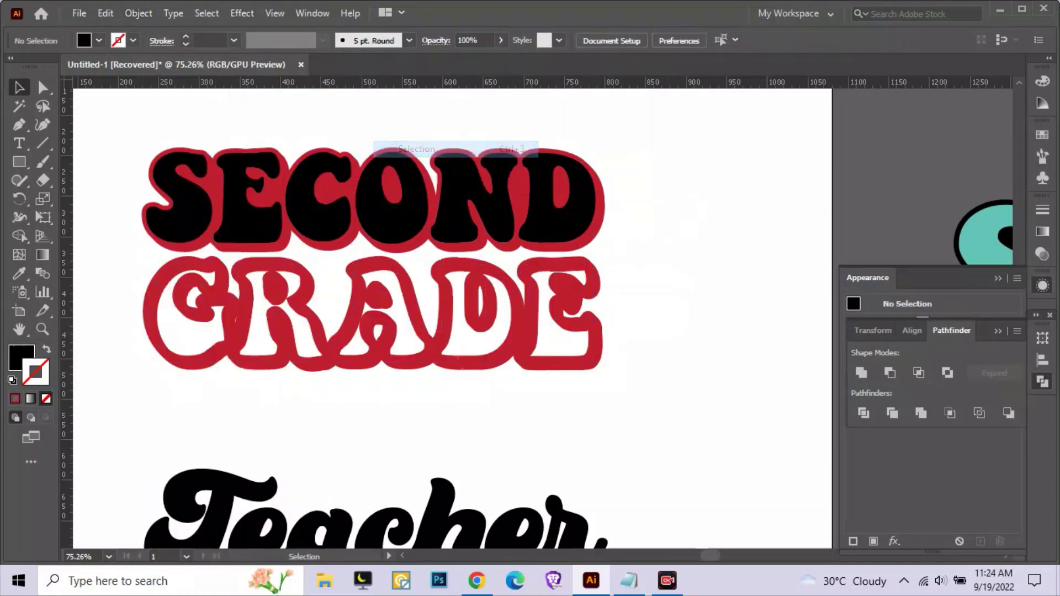
click(595, 350)
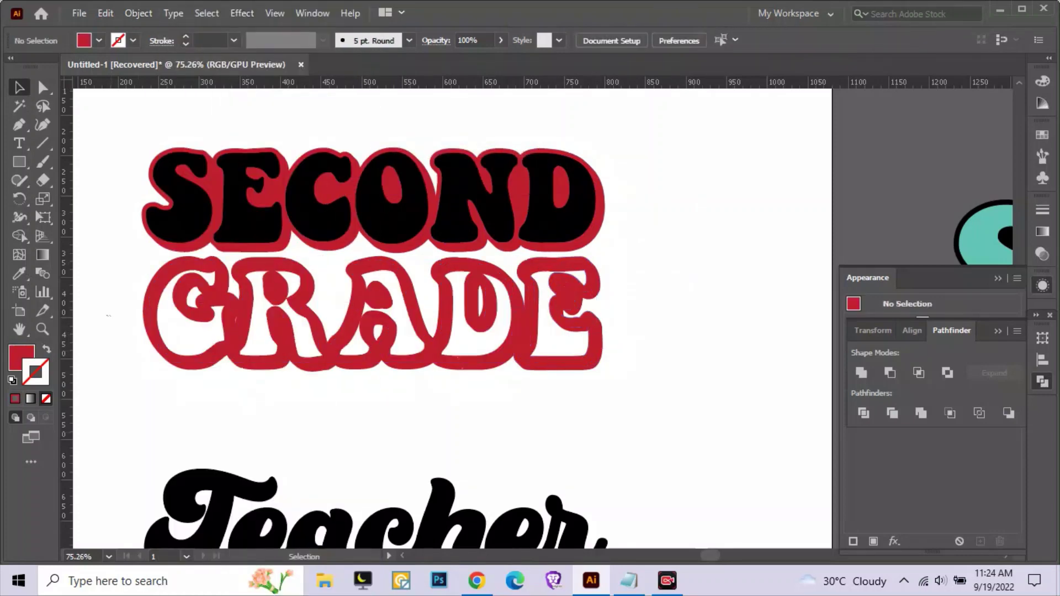
drag(502, 396, 165, 331)
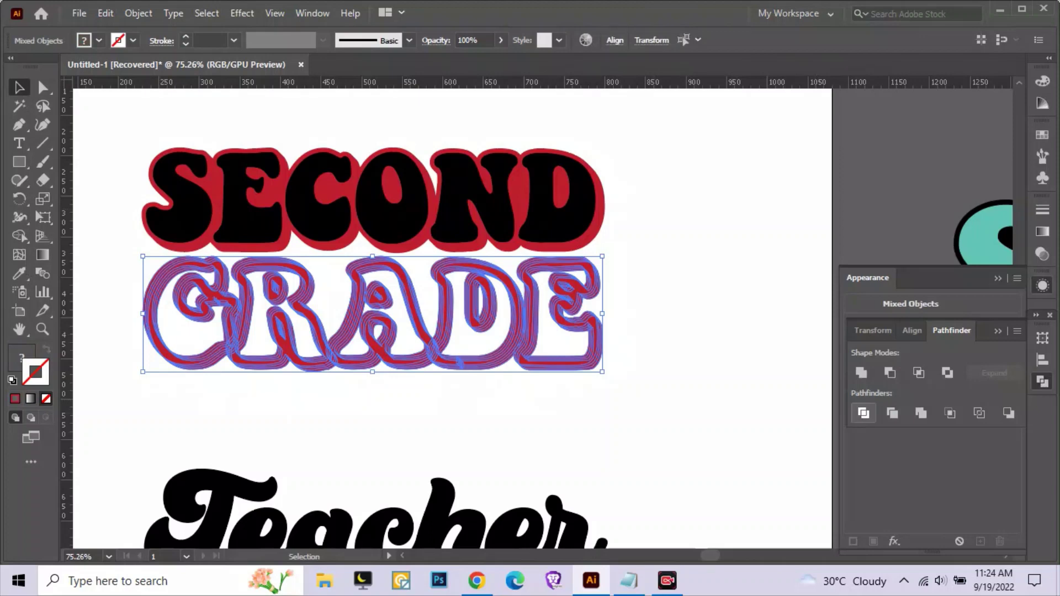
click(861, 373)
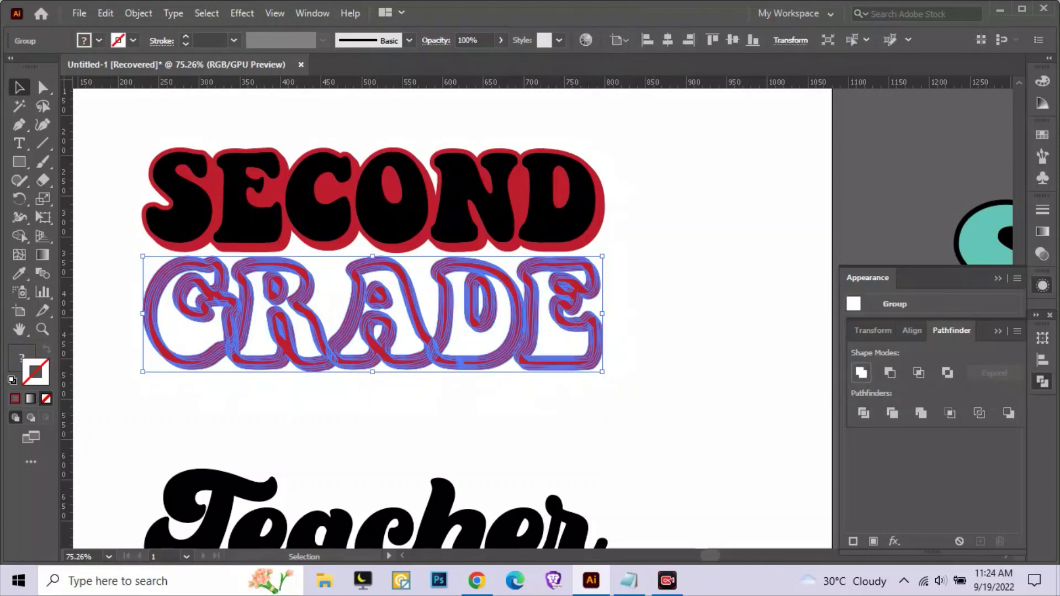
Reveal all hidden artwork and move Teacher up beneath GRADE
click(138, 13)
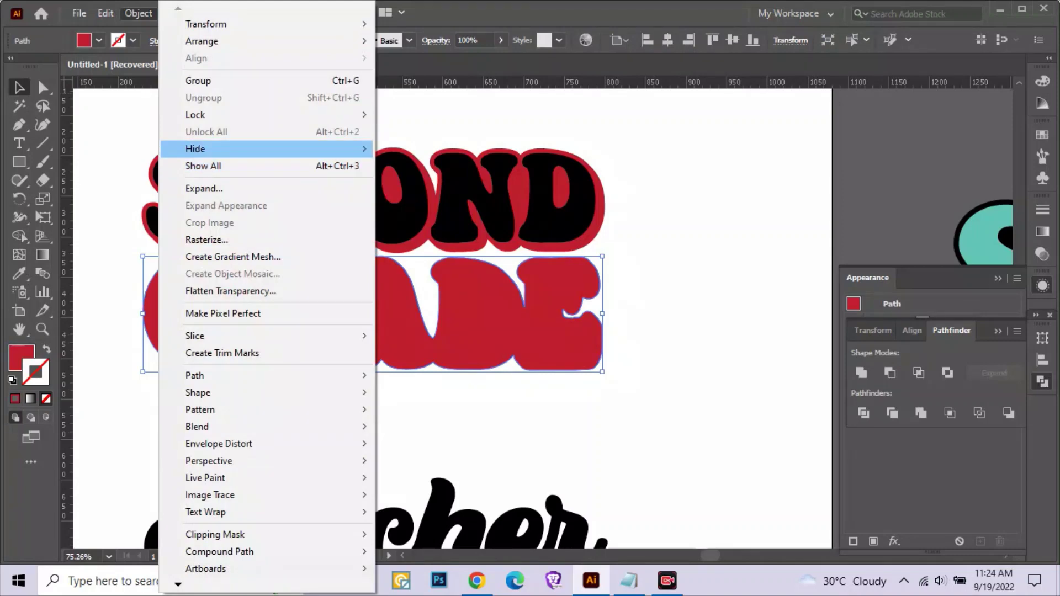
click(203, 165)
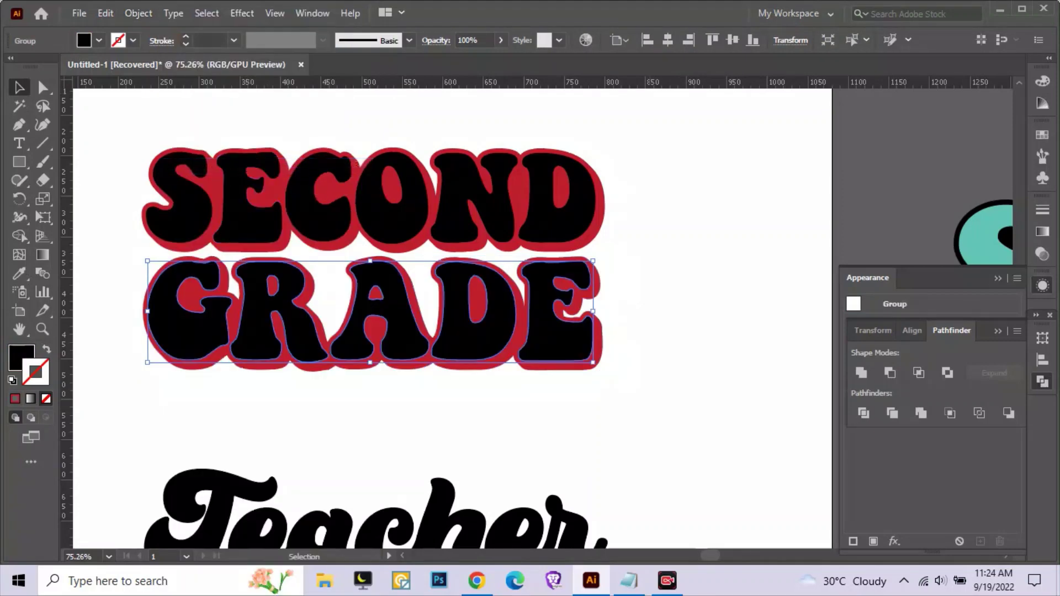
key(ctrl+shift+a)
scroll(394, 309, down, 3)
drag(398, 409, 394, 368)
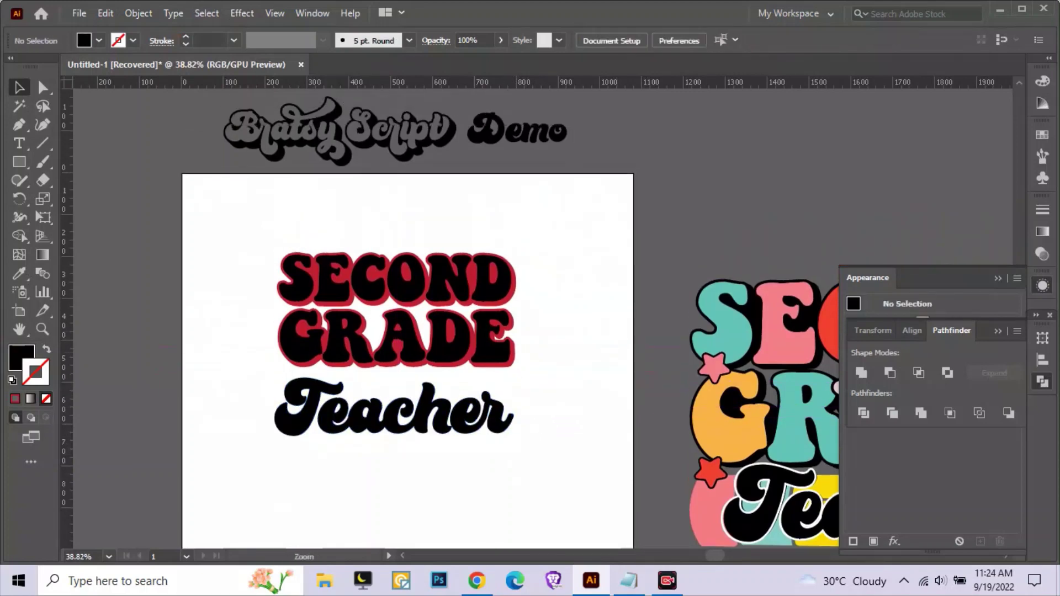
Ungroup the SECOND letters so each can be recoloured
scroll(325, 231, up, 2)
click(425, 245)
scroll(541, 317, right, 3)
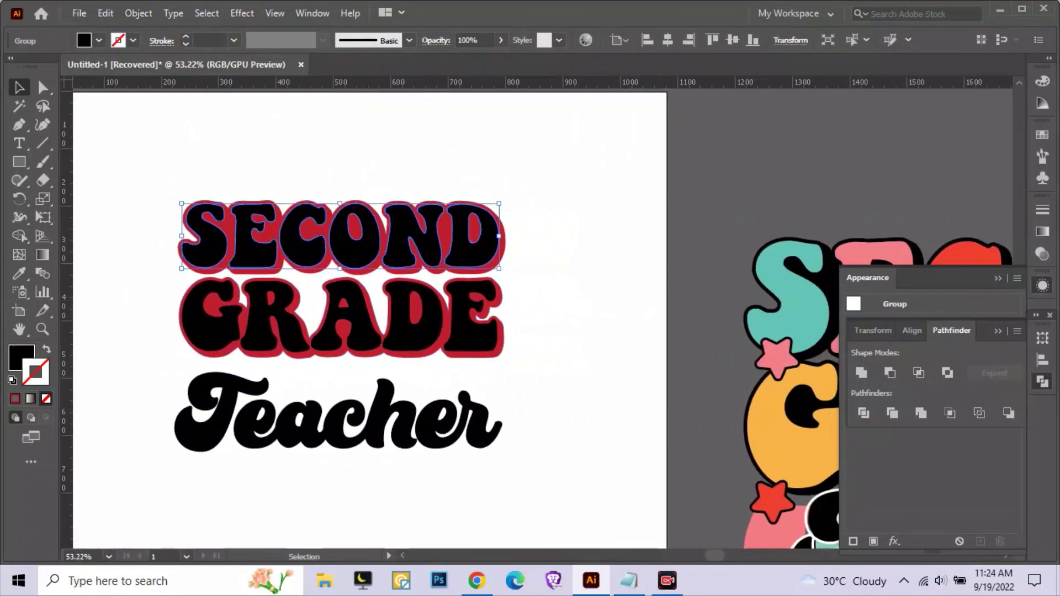
key(ctrl+shift+a)
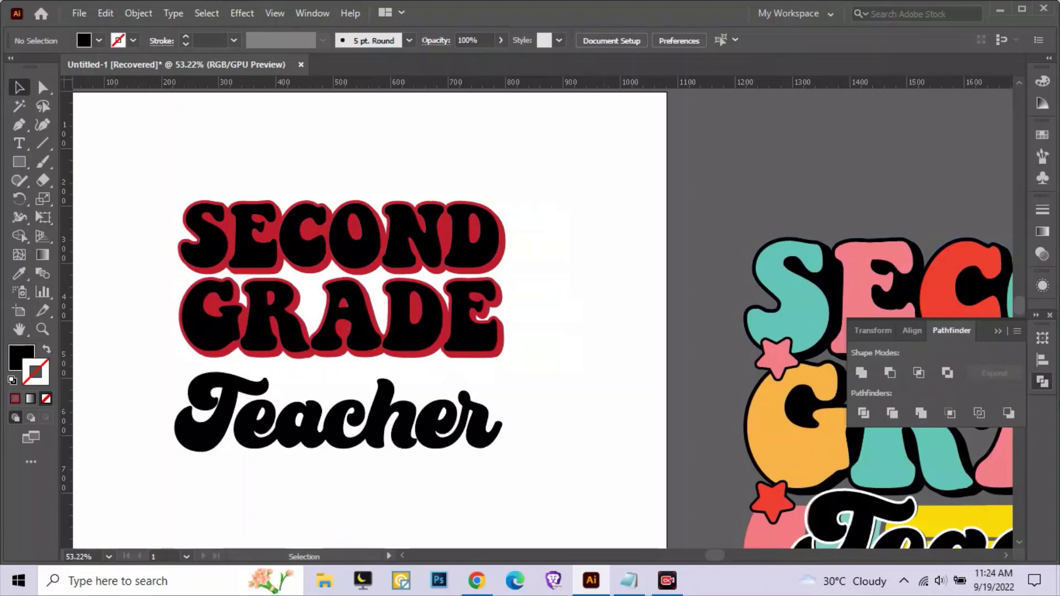
scroll(353, 331, up, 1)
drag(188, 243, 171, 246)
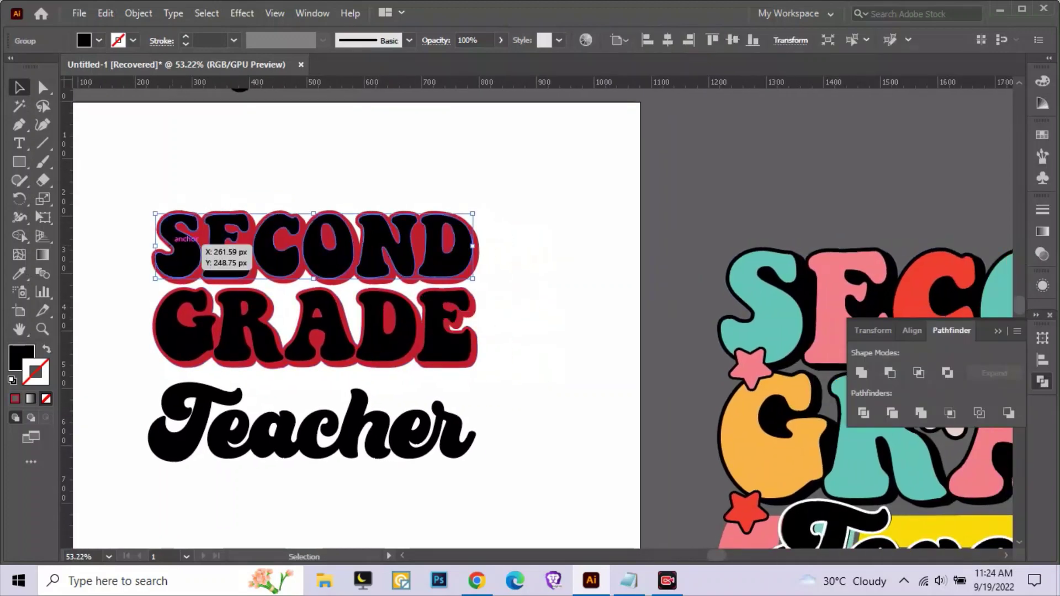
right_click(171, 246)
click(216, 375)
click(486, 265)
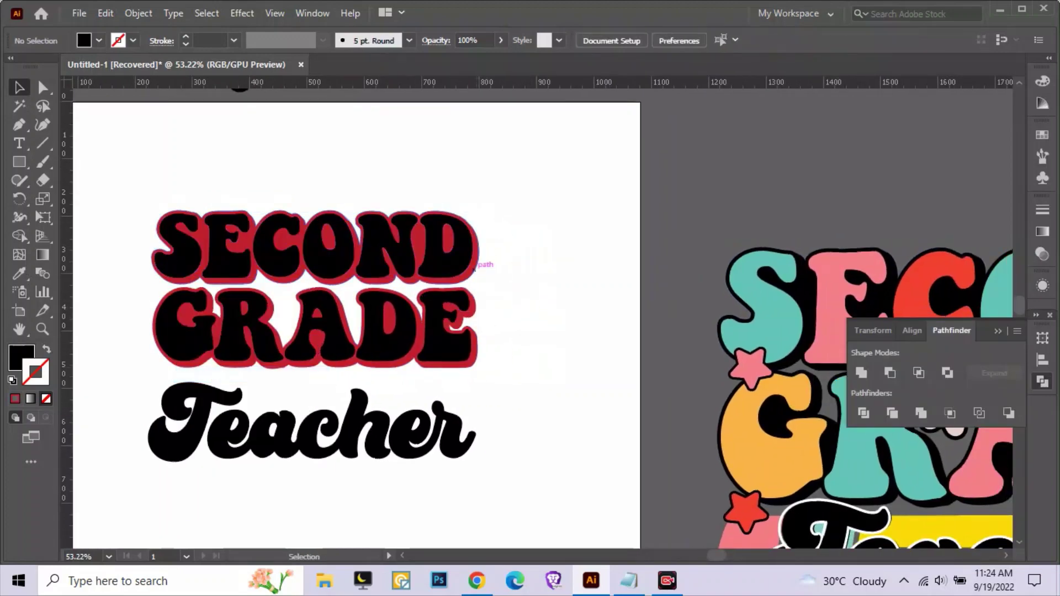
Eyedrop reference colours onto S (teal), E (pink) and C (red)
click(176, 245)
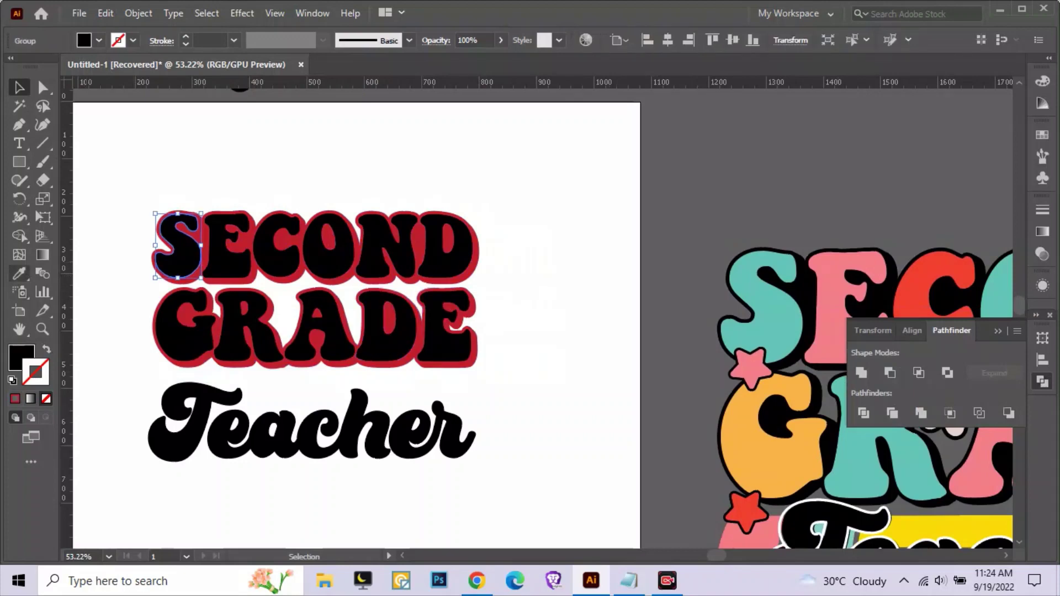
click(19, 273)
click(764, 269)
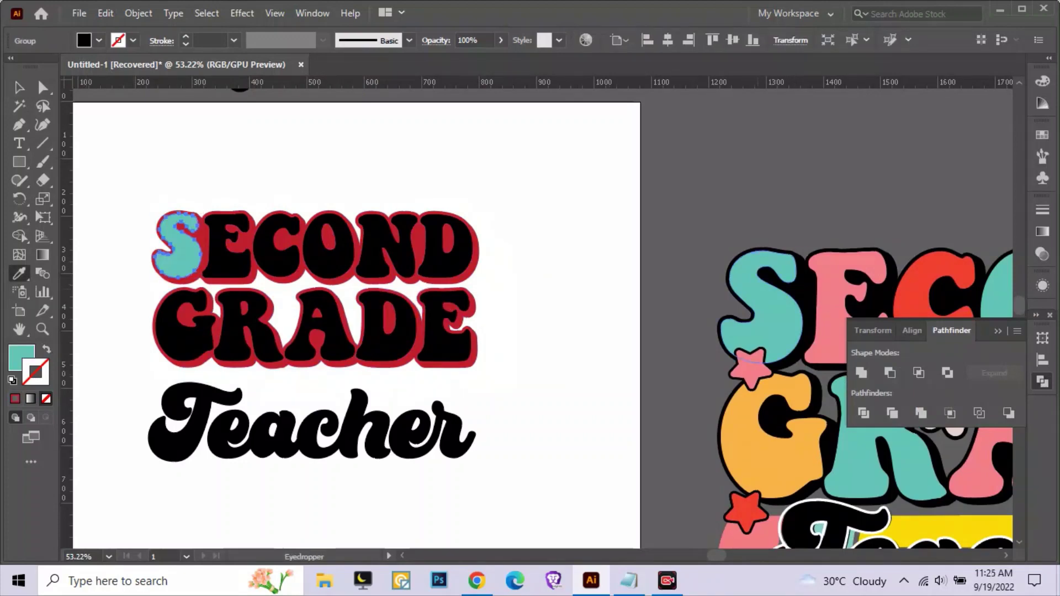
click(19, 87)
click(227, 246)
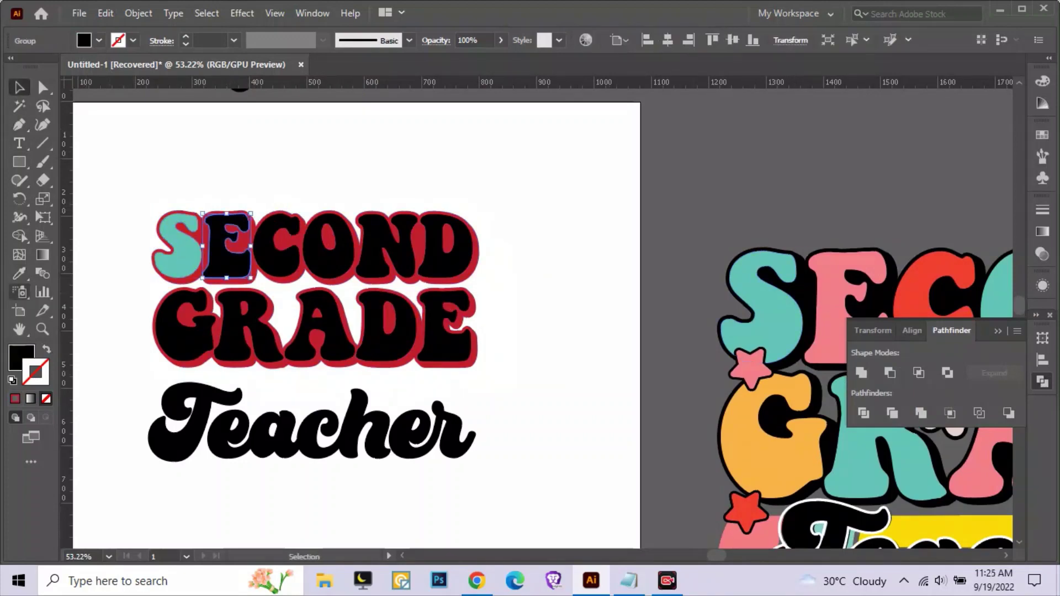
click(19, 273)
click(828, 309)
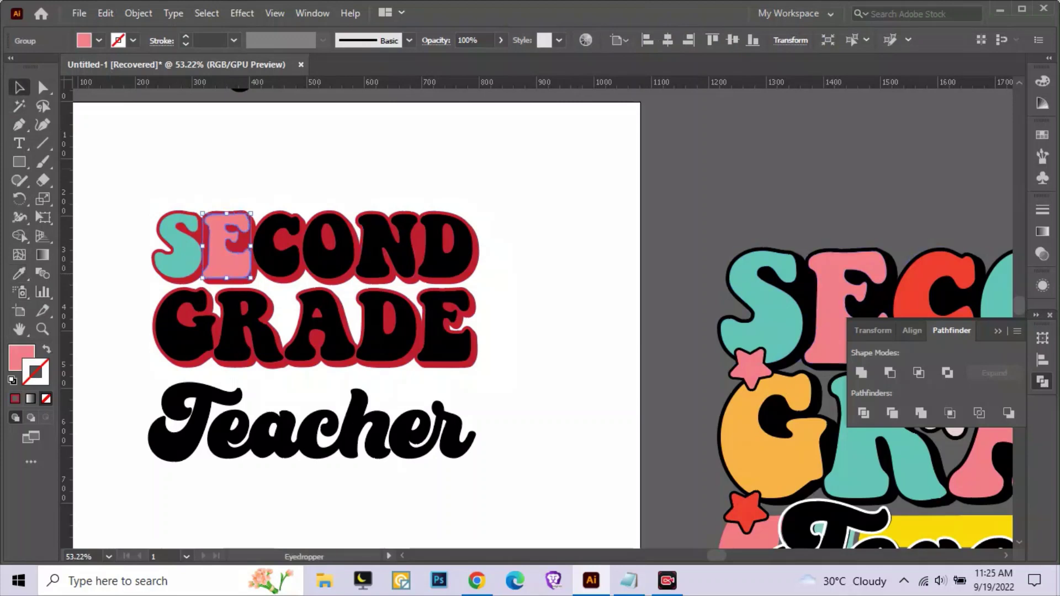
click(19, 87)
click(276, 245)
click(19, 272)
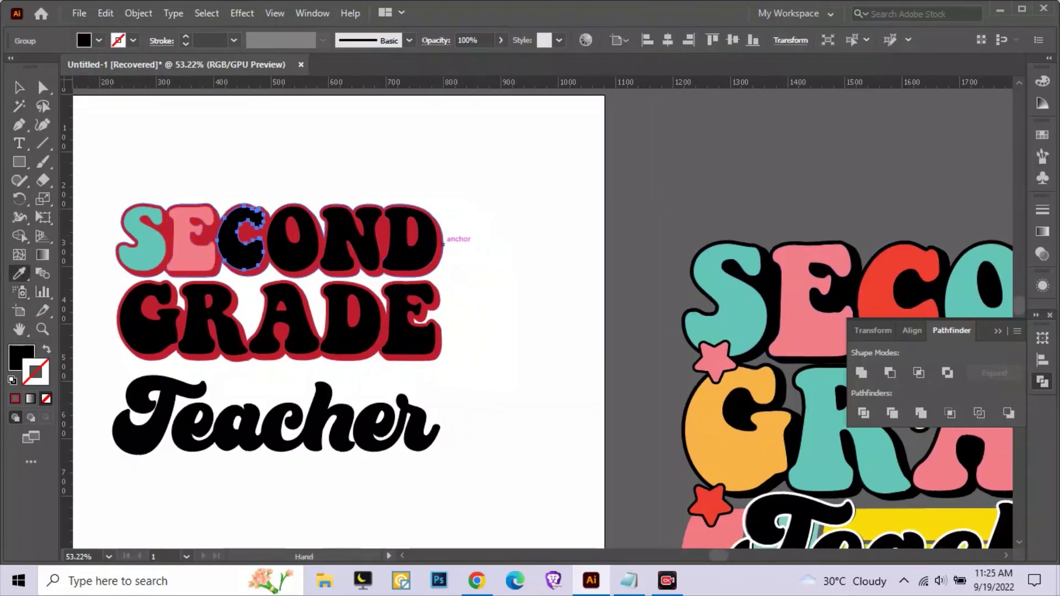
click(916, 290)
click(20, 87)
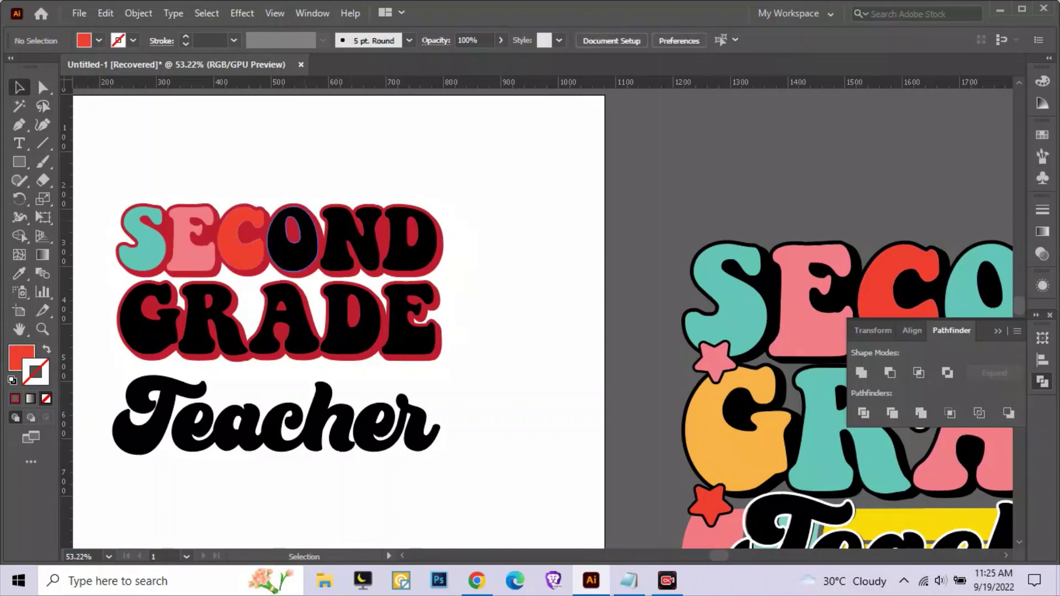
Eyedrop reference colours onto O (teal), N (orange) and D (teal)
click(309, 223)
click(19, 273)
scroll(530, 276, right, 5)
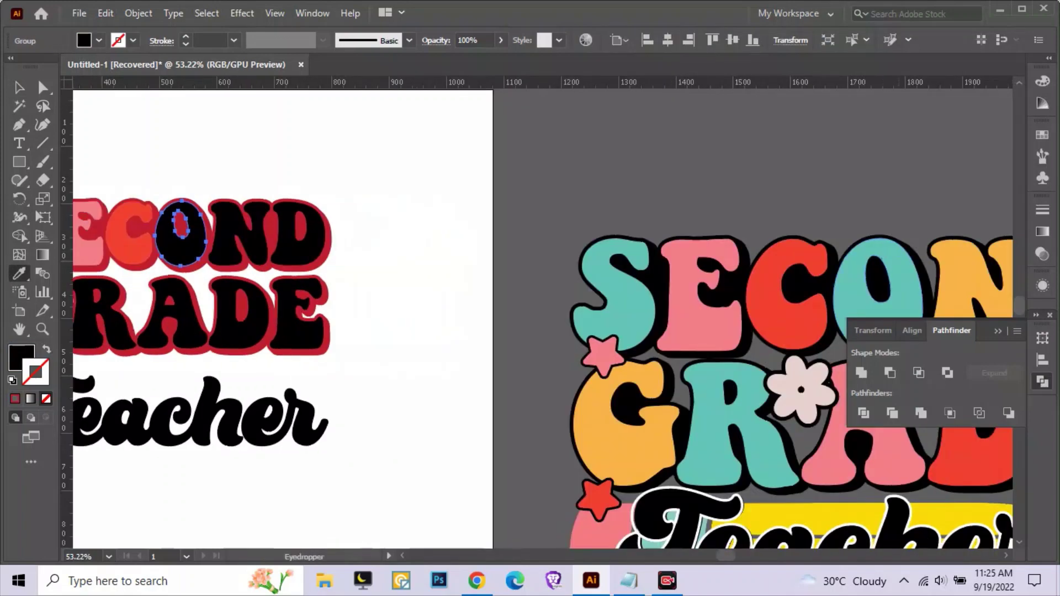
click(877, 270)
click(19, 87)
click(239, 232)
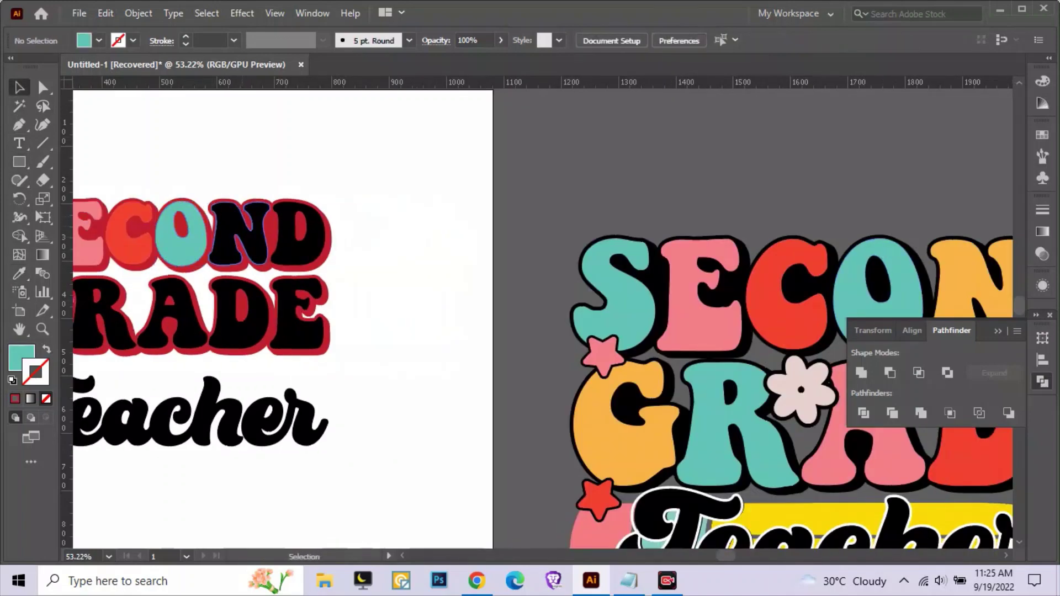
click(19, 273)
scroll(283, 242, down, 2)
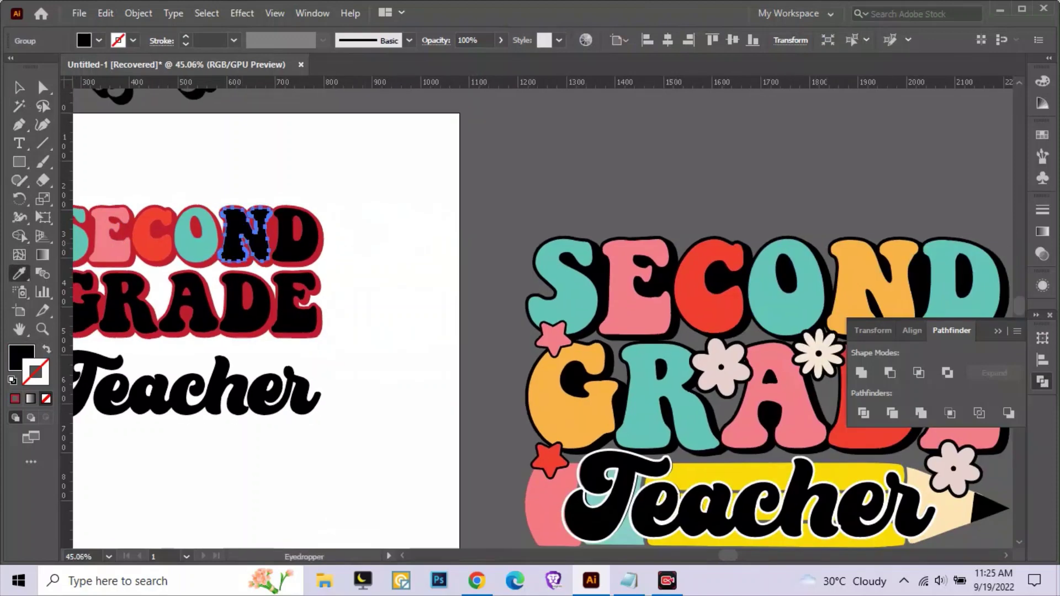
click(844, 287)
click(19, 87)
click(295, 232)
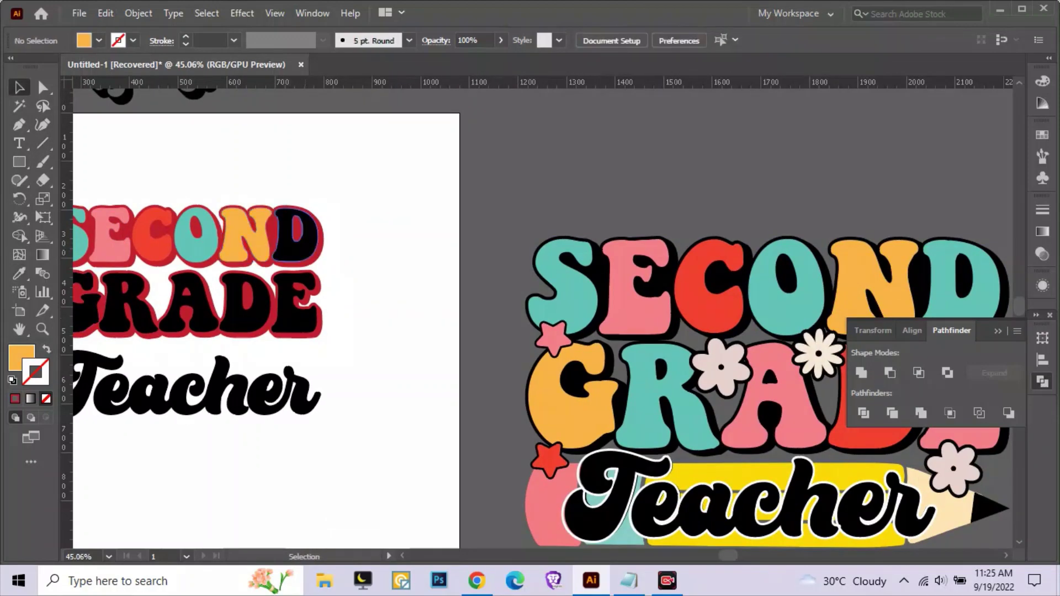
click(20, 273)
click(938, 276)
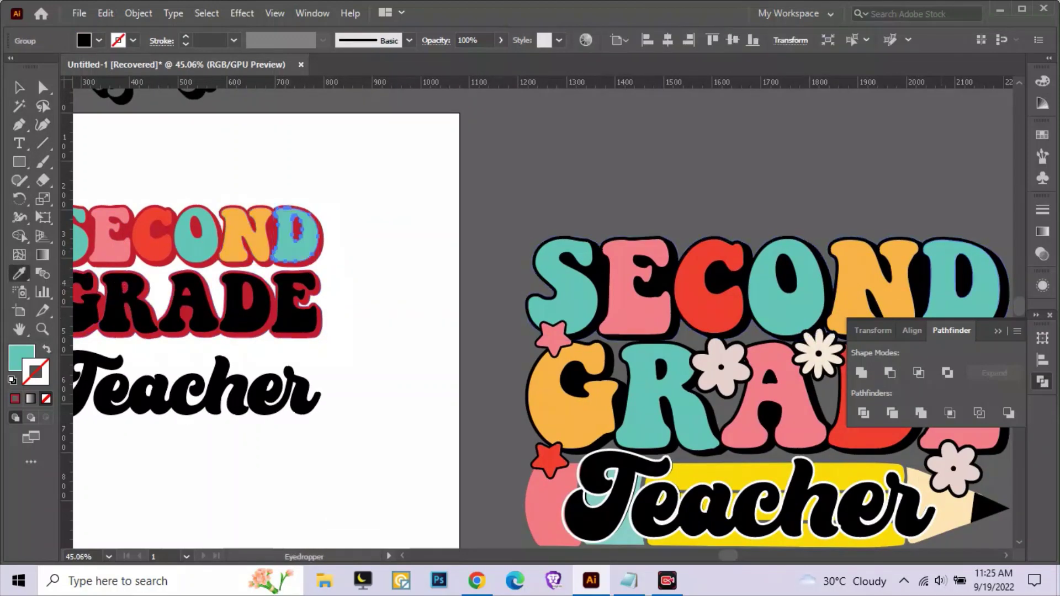
click(19, 88)
Deselect the letters and select the red outline shape behind SECOND
key(ctrl+shift+a)
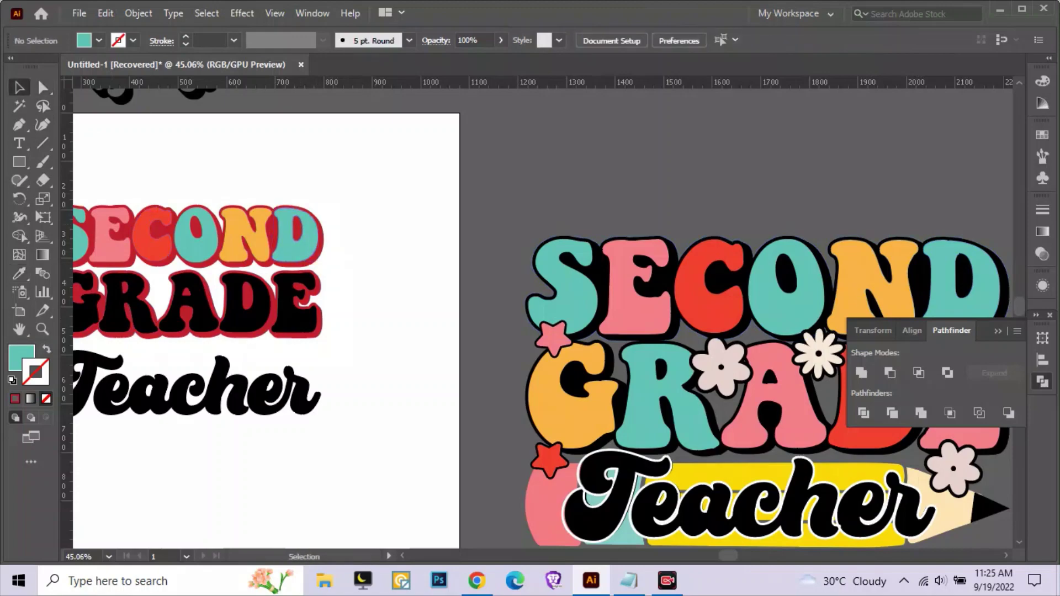
scroll(457, 265, left, 5)
scroll(456, 265, up, 3)
click(594, 268)
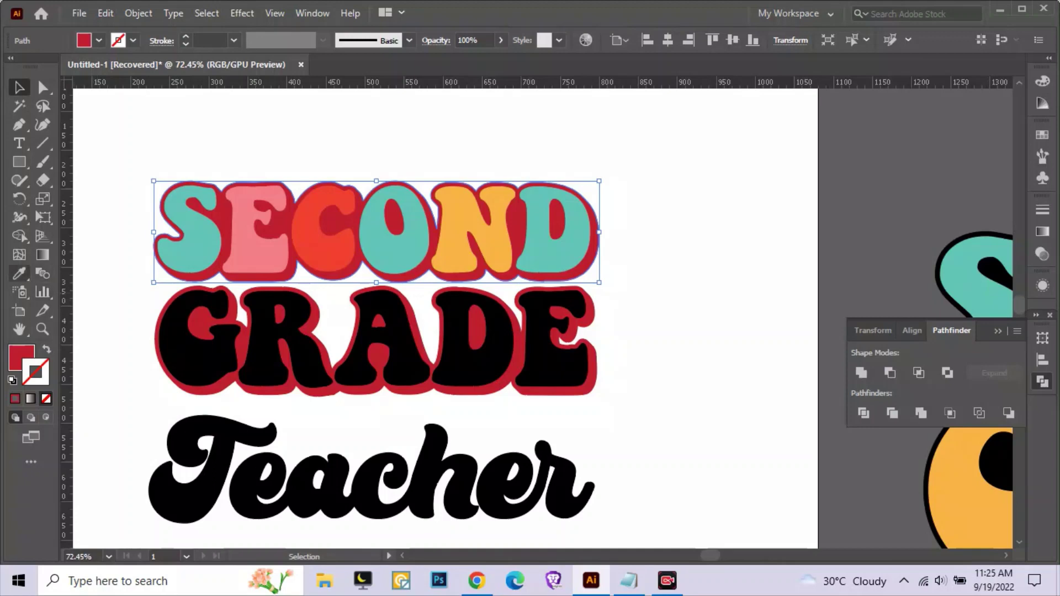
Make the SECOND outline black by sampling the black from Teacher
click(20, 273)
click(264, 458)
key(v)
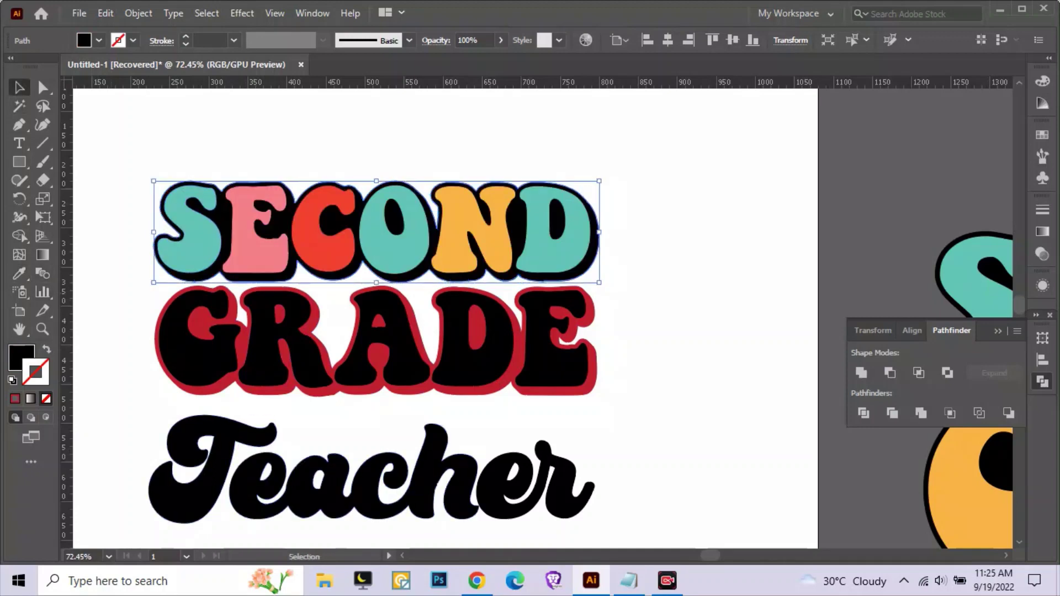
key(ctrl+shift+a)
Ungroup GRADE and colour its G orange and R teal from the reference
right_click(206, 342)
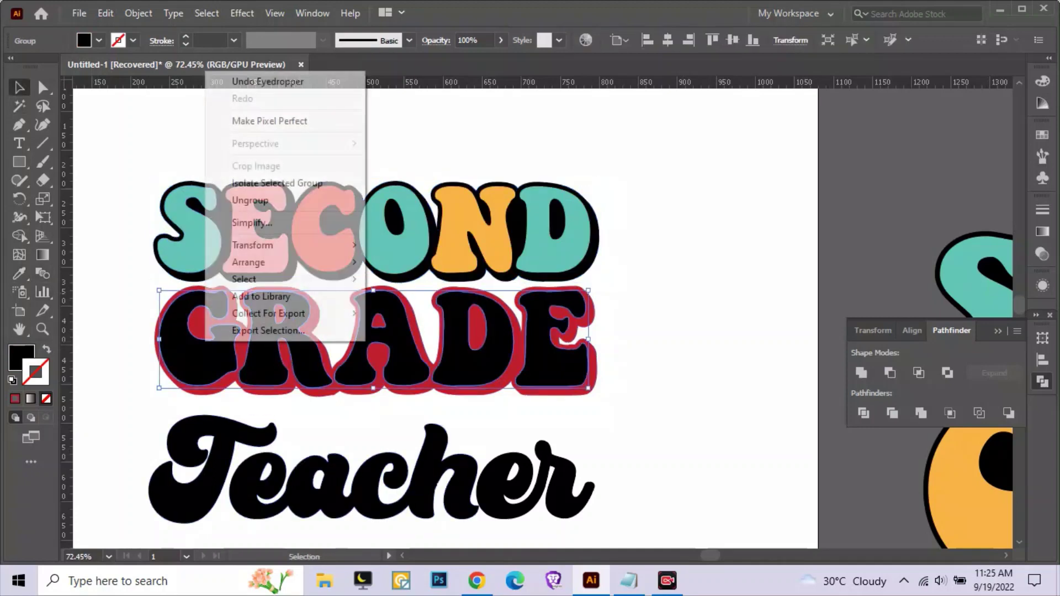
click(250, 200)
scroll(276, 295, down, 3)
click(276, 295)
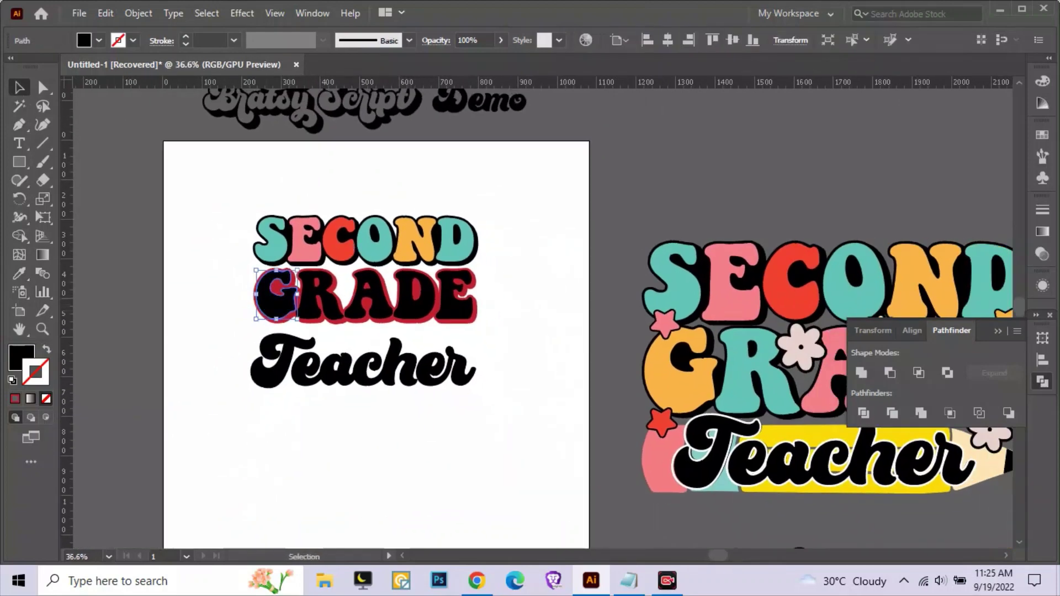
key(i)
click(681, 398)
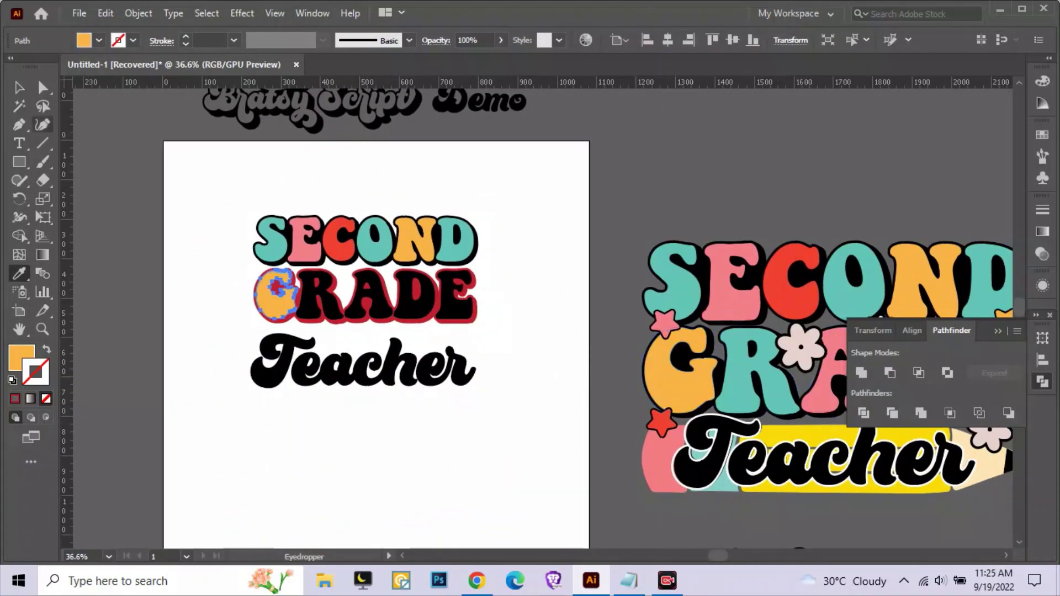
key(v)
click(319, 295)
key(i)
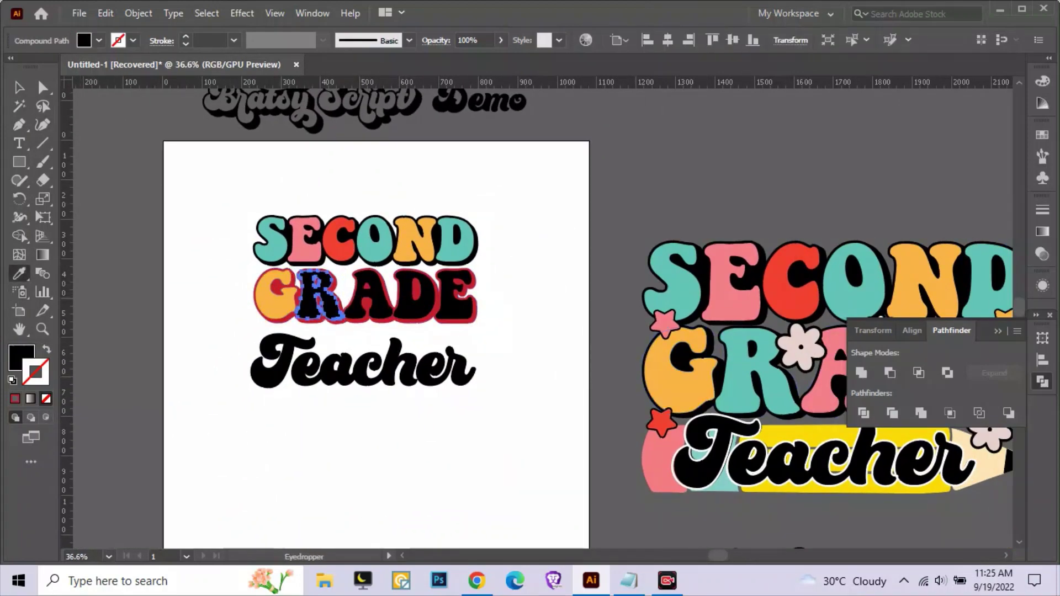
click(739, 381)
key(v)
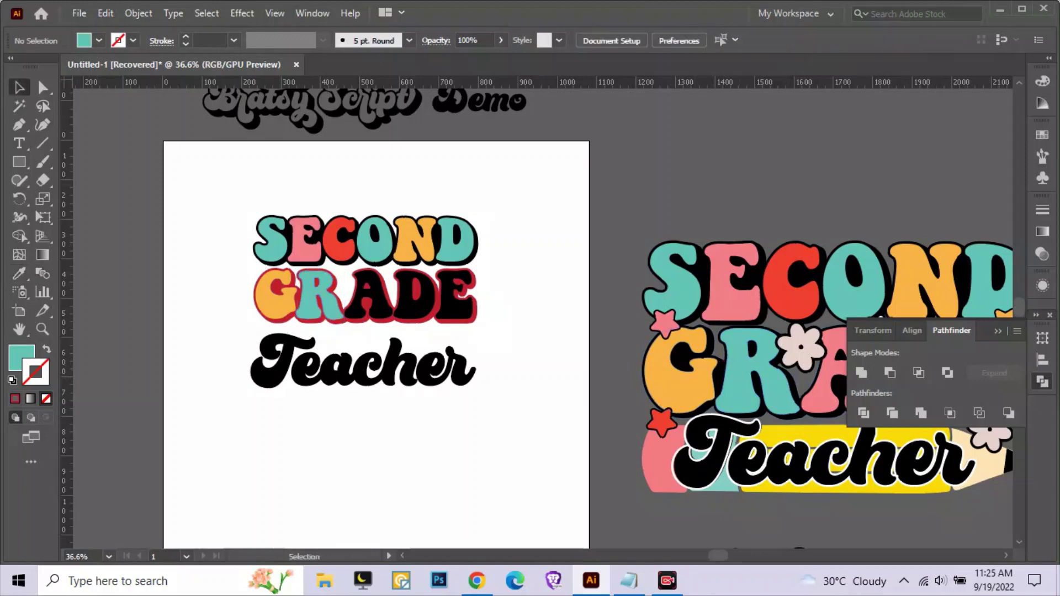
Colour GRADE's A pink, D red and E pink from the reference artwork
click(369, 298)
key(i)
scroll(289, 283, right, 3)
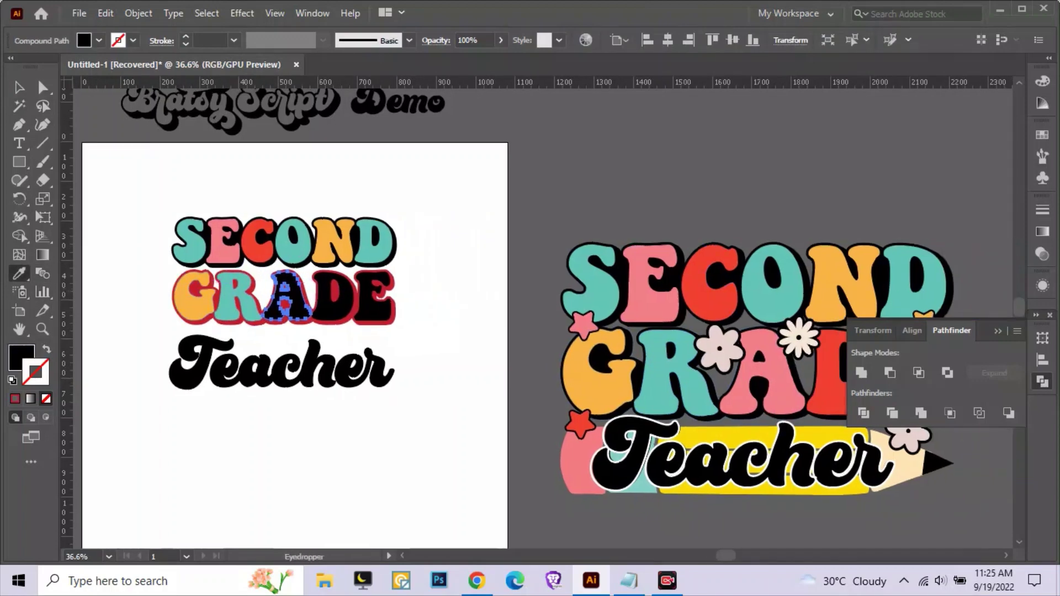
click(750, 386)
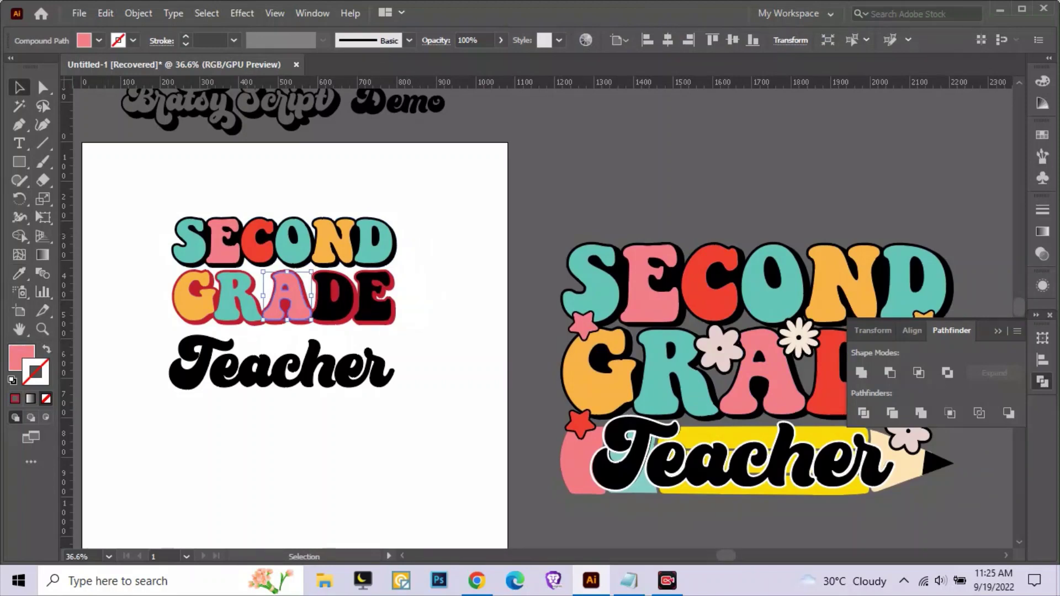
click(331, 290)
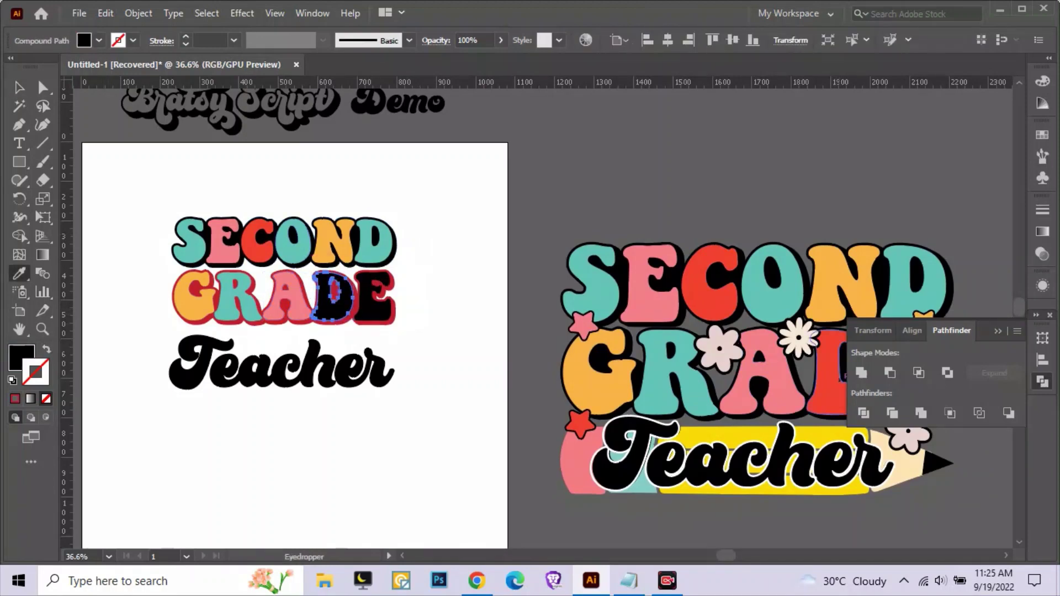
click(712, 281)
drag(712, 282, 634, 274)
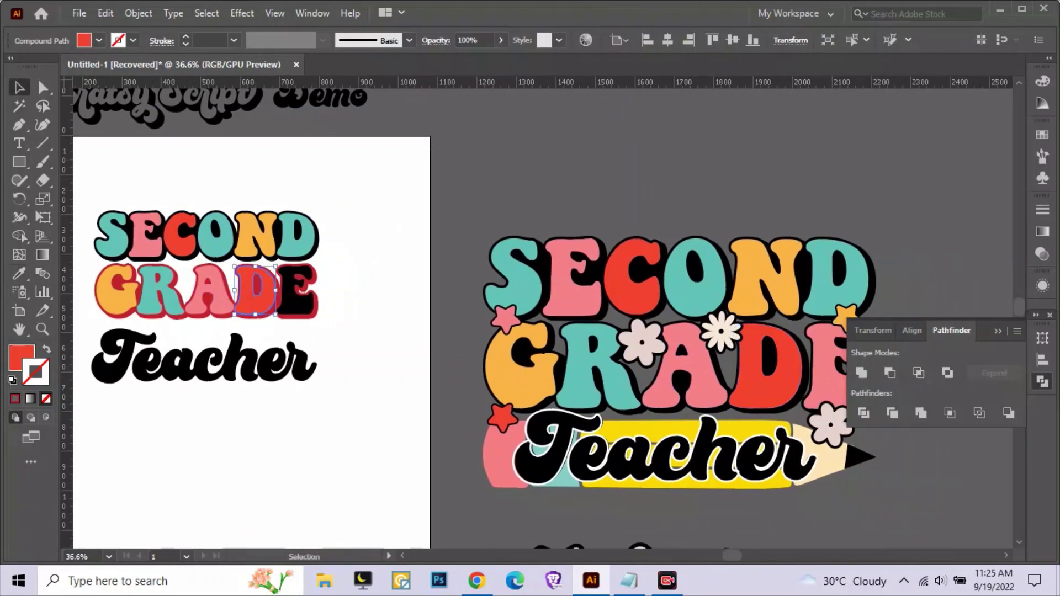
click(309, 288)
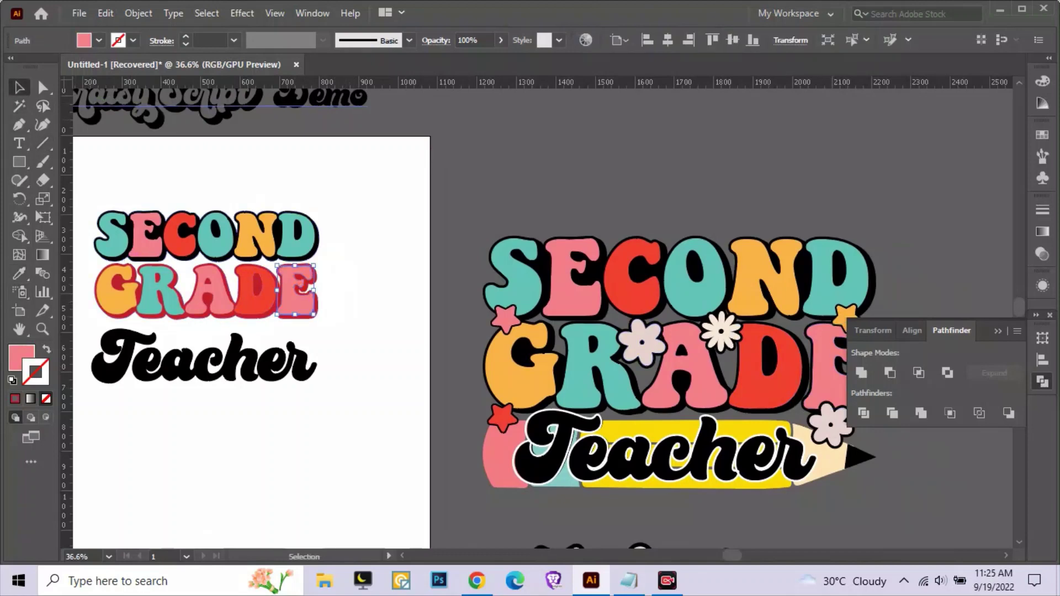
drag(331, 276, 472, 269)
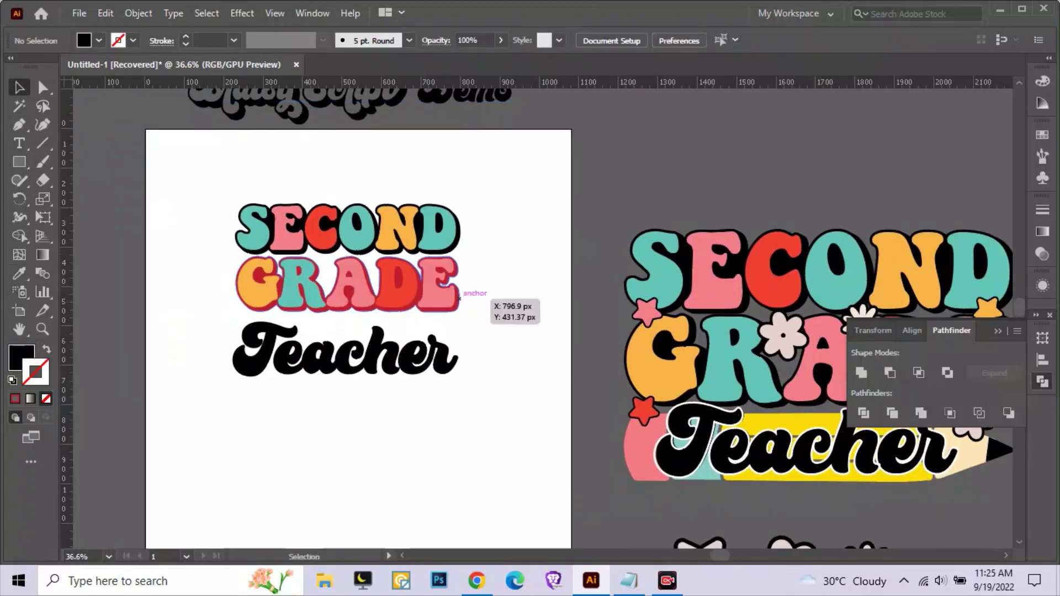
Turn the red outline shape behind GRADE black, sampled from Teacher
click(459, 299)
click(349, 357)
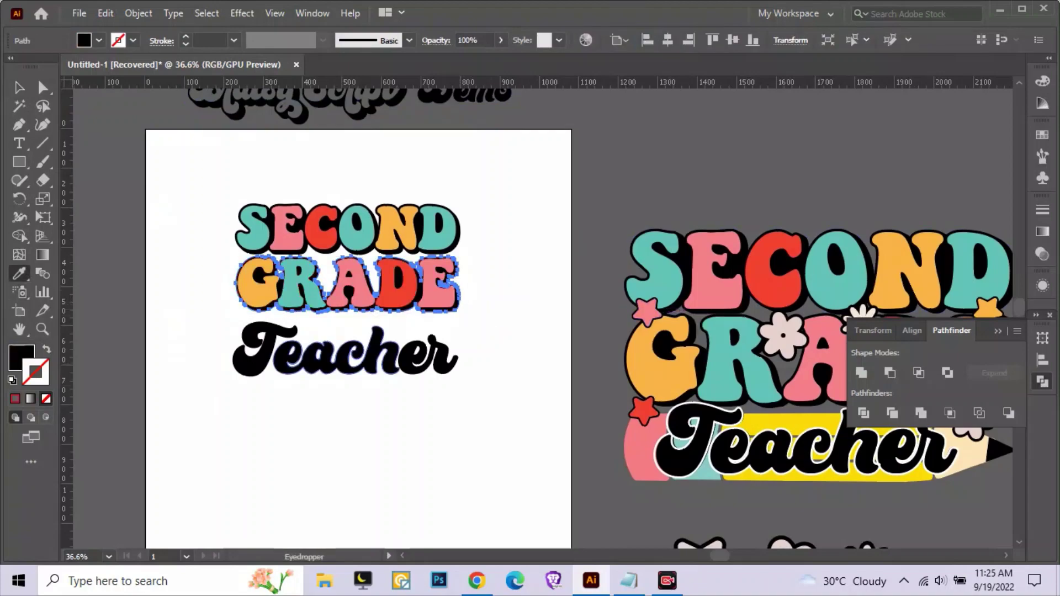
key(ctrl+shift+a)
Ungroup the reference artwork sitting beside the artboard
scroll(463, 347, up, 3)
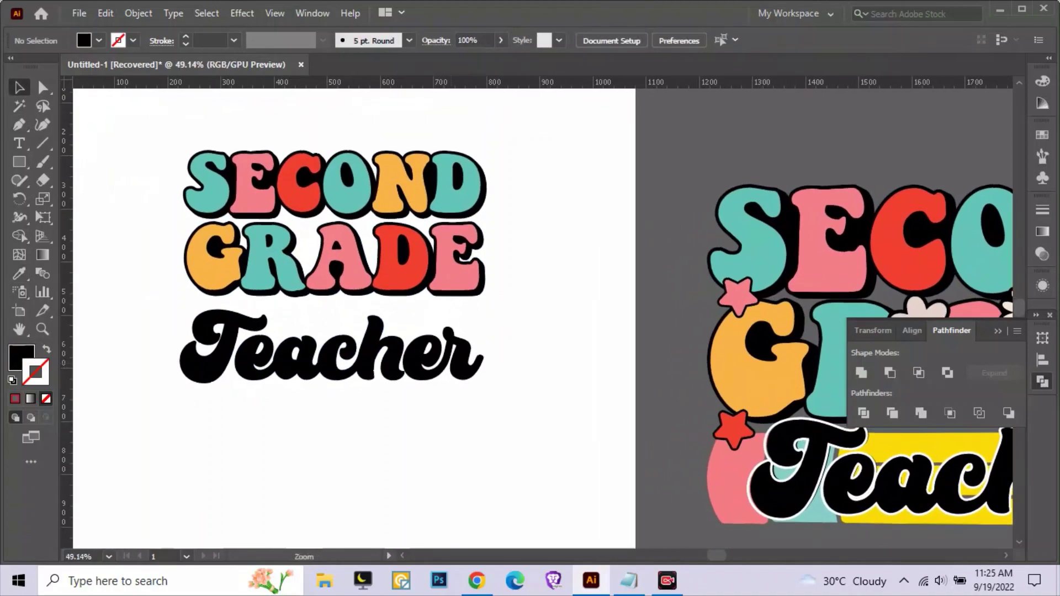
scroll(530, 318, down, 3)
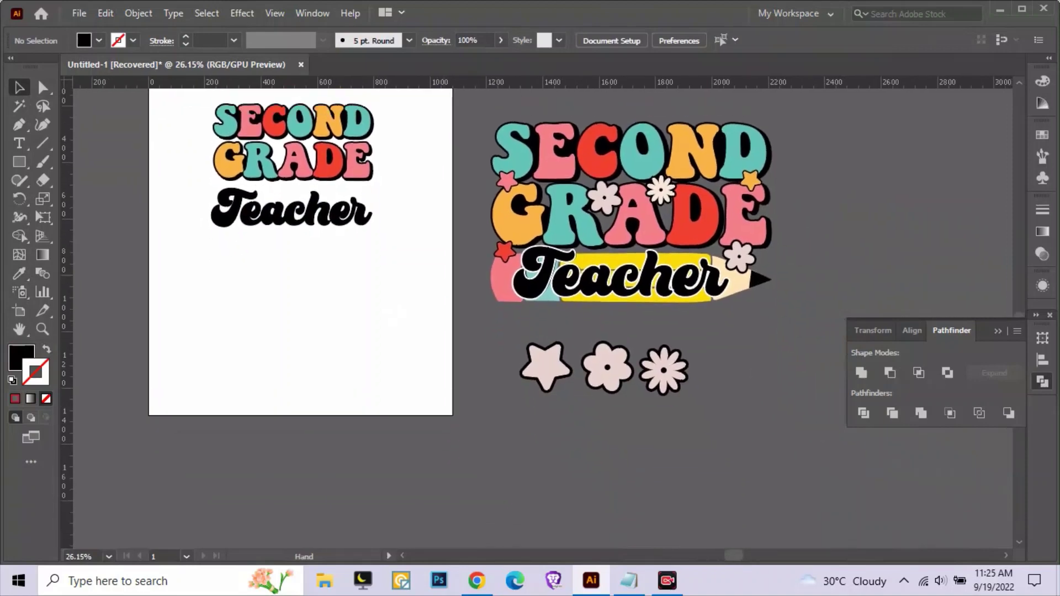
mouse_move(530, 318)
mouse_down()
mouse_move(767, 356)
mouse_move(552, 316)
mouse_up()
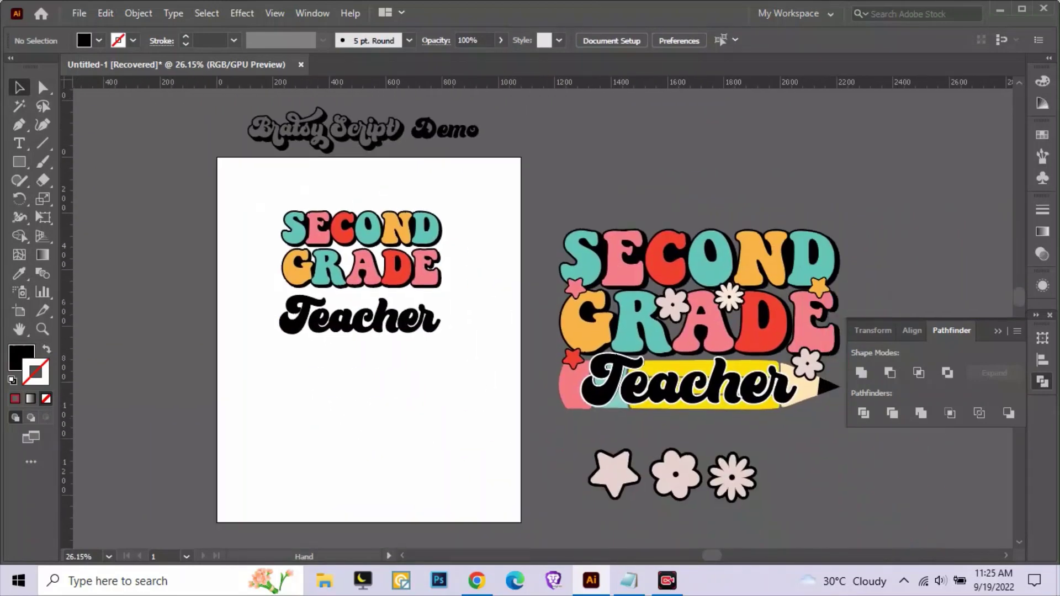
click(684, 298)
drag(697, 278, 604, 274)
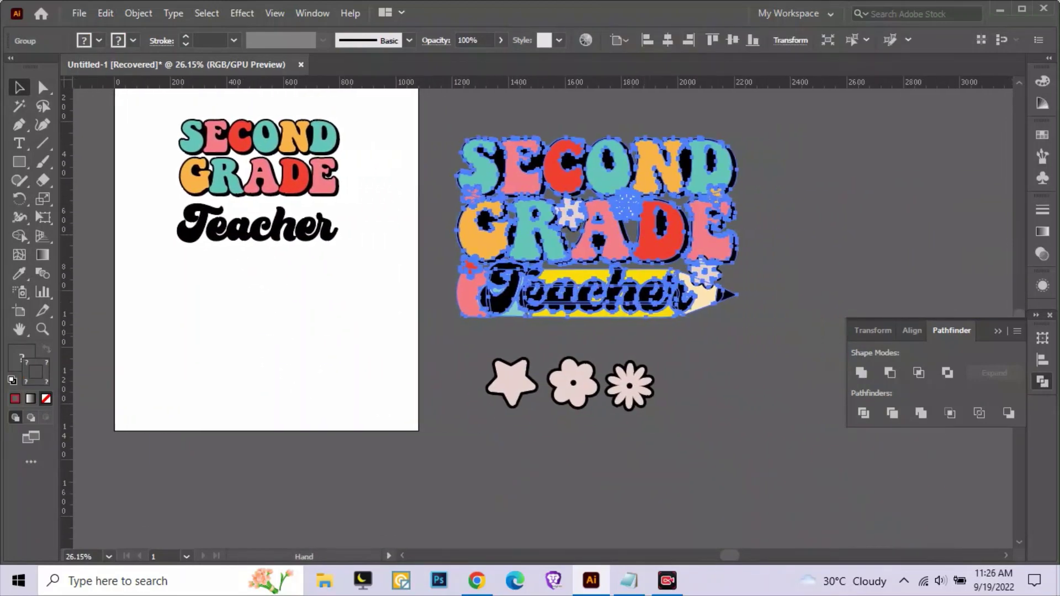
right_click(604, 274)
click(607, 403)
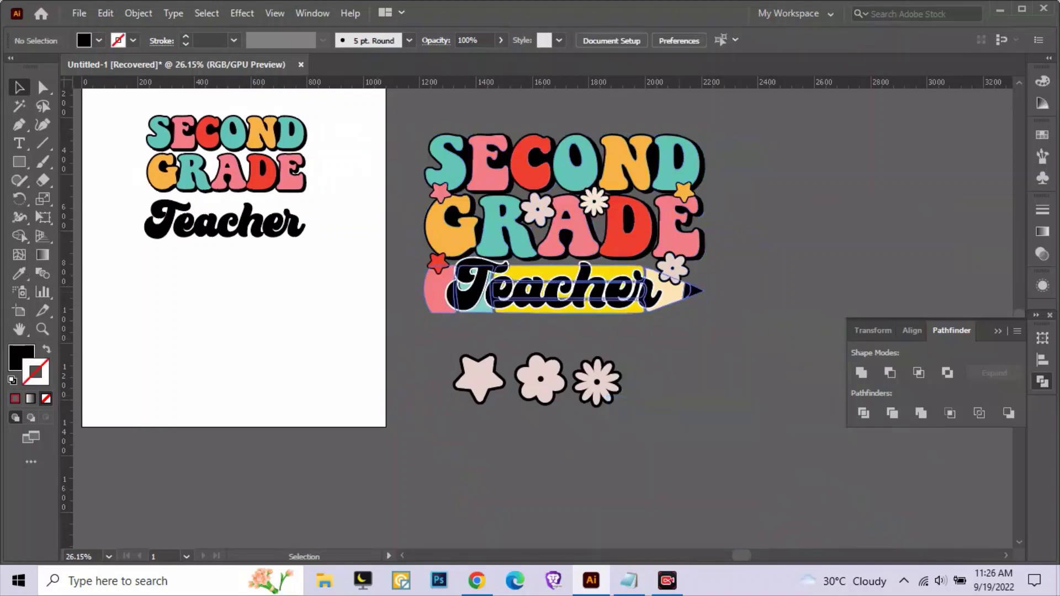
Pull the pencil onto the artboard and move Teacher to the artboard's left edge
mouse_move(693, 290)
mouse_down()
mouse_move(404, 373)
mouse_move(519, 409)
mouse_up()
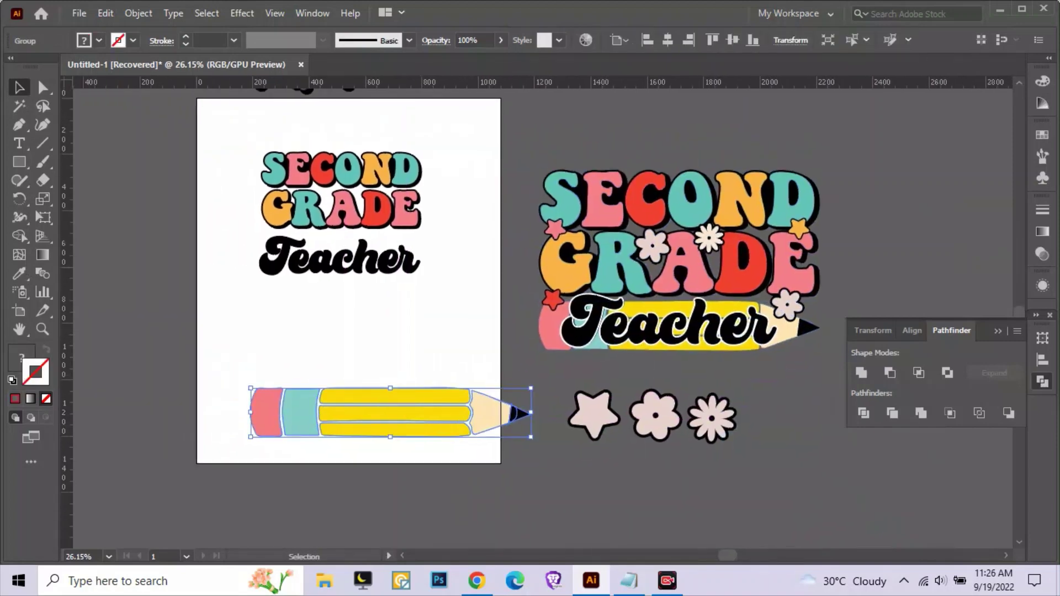
drag(402, 250, 232, 312)
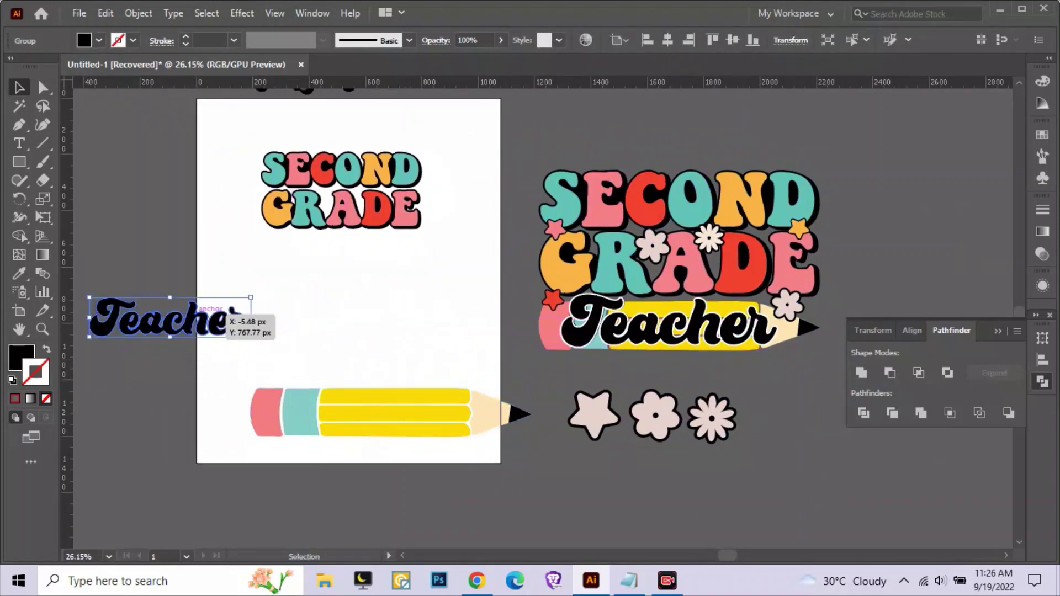
drag(458, 416, 458, 278)
scroll(458, 279, up, 2)
click(364, 315)
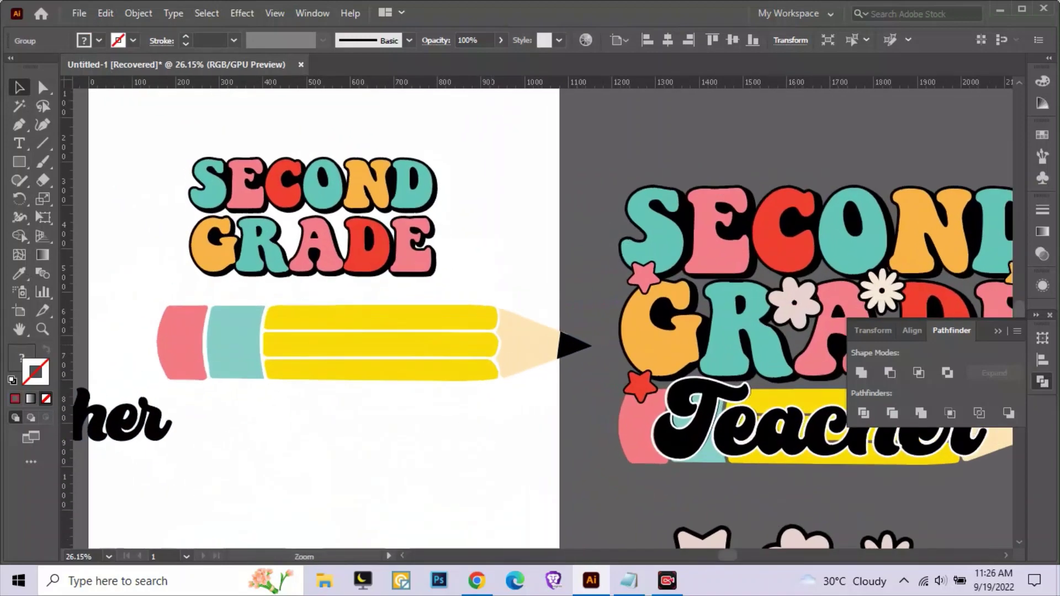
Scale the pencil down from both its right and left ends
shift+drag(610, 346, 469, 268)
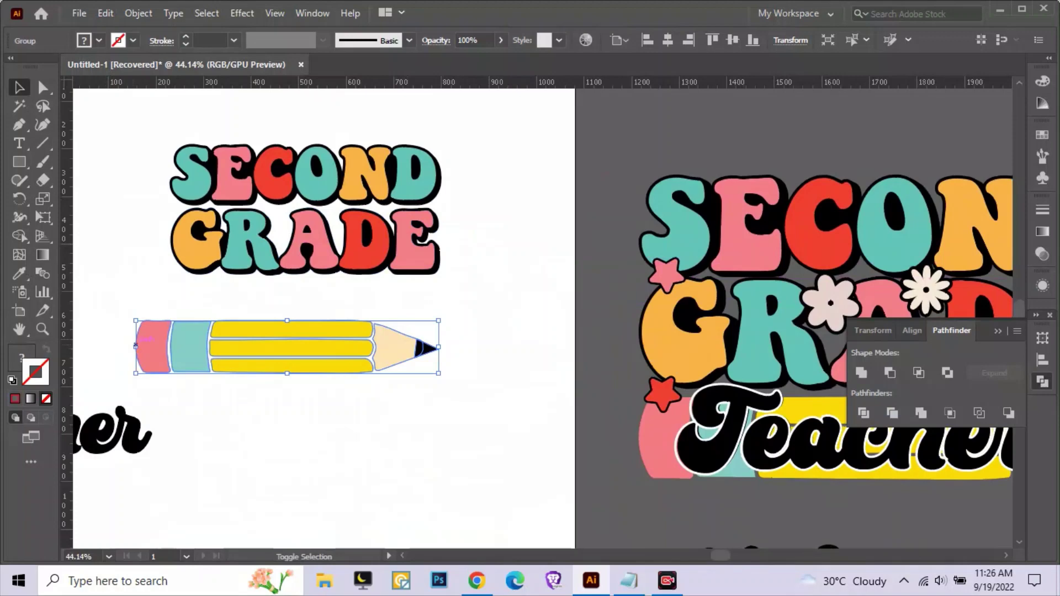
drag(143, 339, 178, 177)
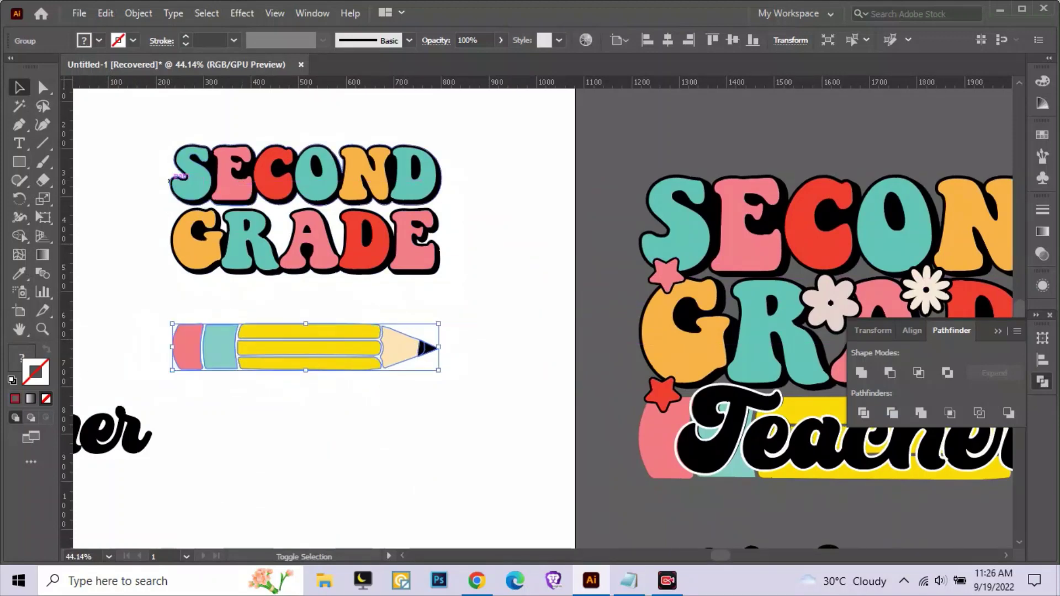
scroll(178, 177, up, 1)
scroll(386, 304, up, 1)
scroll(414, 304, up, 1)
Place the pencil just below GRADE, stretched to GRADE's right edge
mouse_move(447, 298)
mouse_down()
mouse_move(447, 278)
mouse_move(447, 293)
mouse_up()
drag(447, 294, 346, 332)
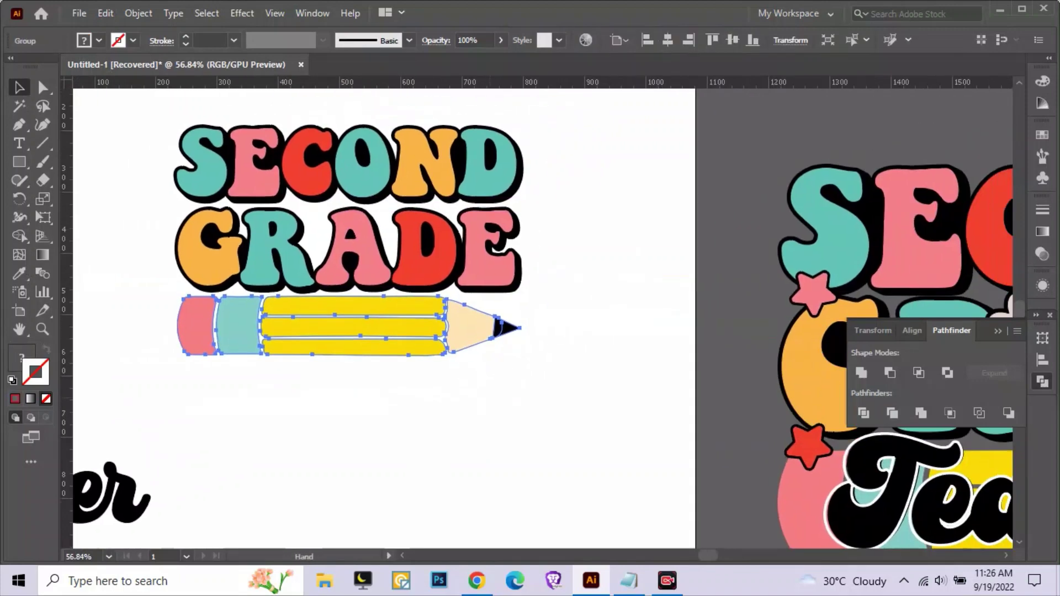
drag(519, 326, 523, 278)
click(387, 414)
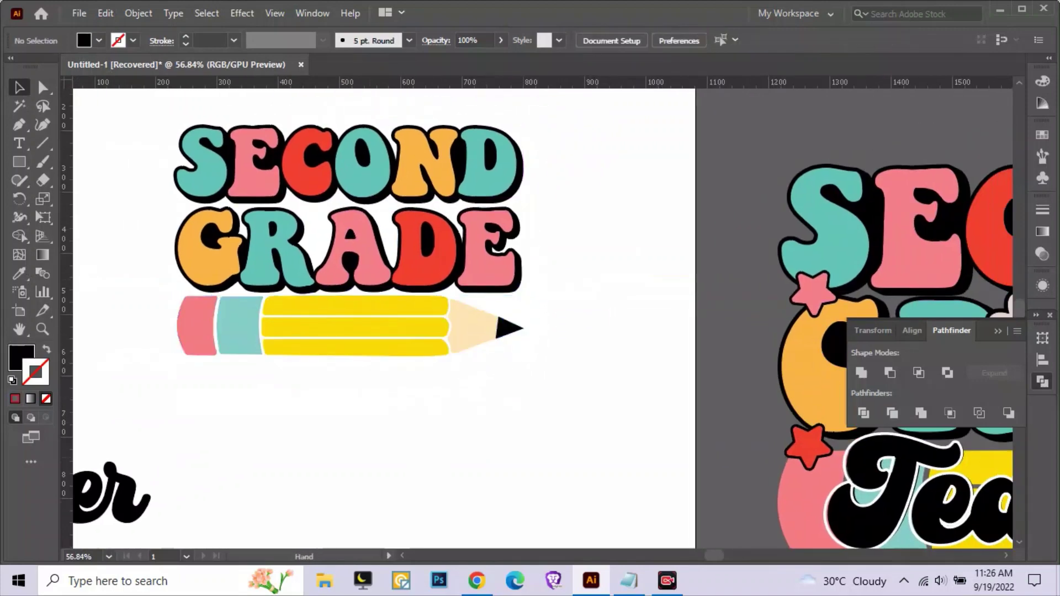
drag(146, 500, 331, 461)
Select the Teacher script and reposition it on the pasteboard
drag(437, 476, 298, 453)
alt+scroll(530, 309, down, 3)
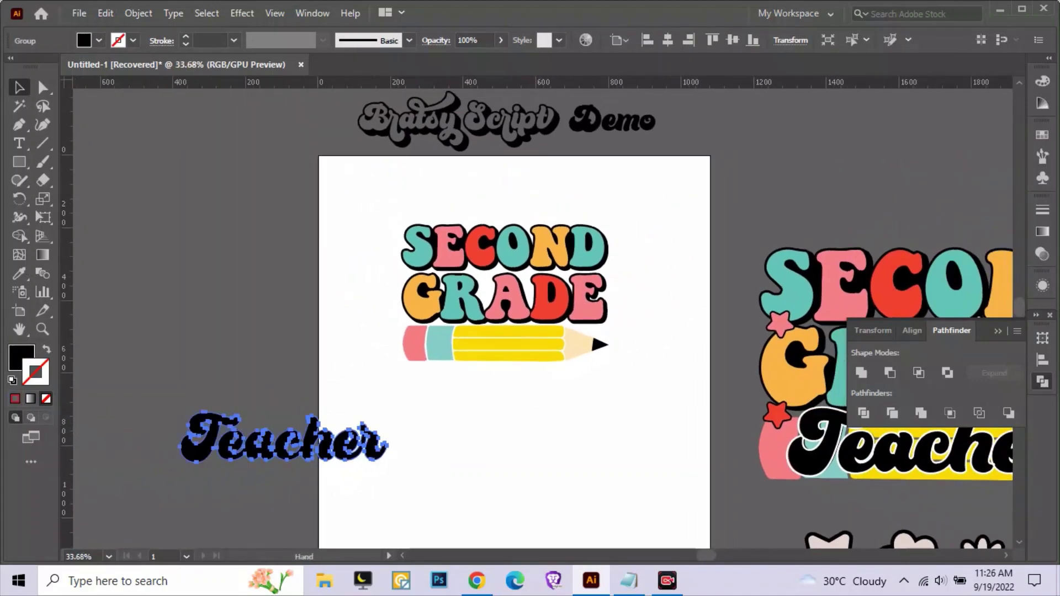
drag(607, 331, 414, 266)
alt+scroll(530, 310, down, 1)
alt+scroll(530, 309, up, 3)
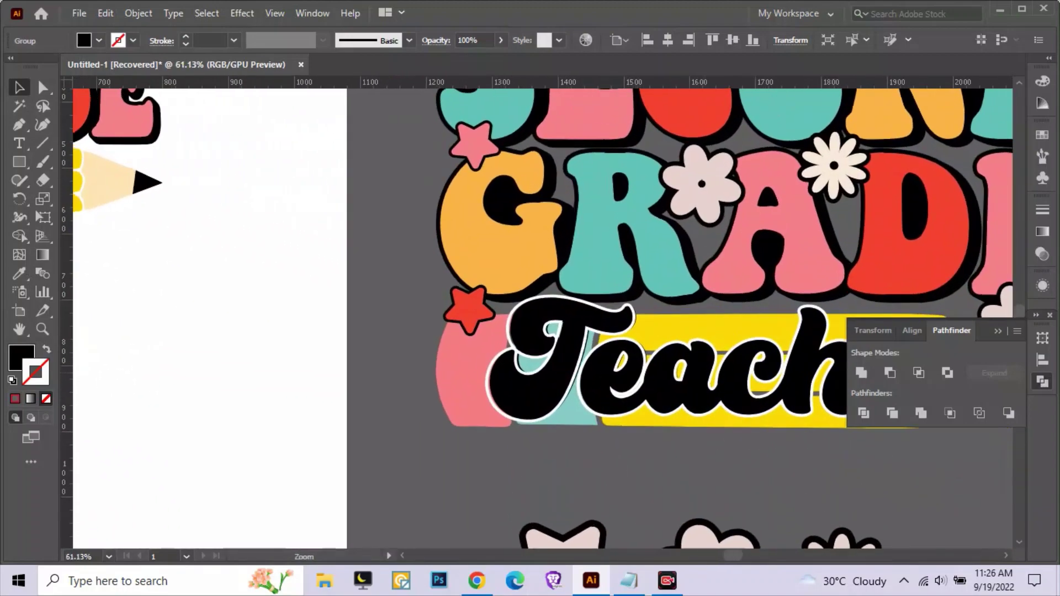
alt+scroll(530, 309, down, 3)
scroll(530, 309, left, 5)
alt+scroll(368, 320, up, 4)
drag(524, 342, 362, 303)
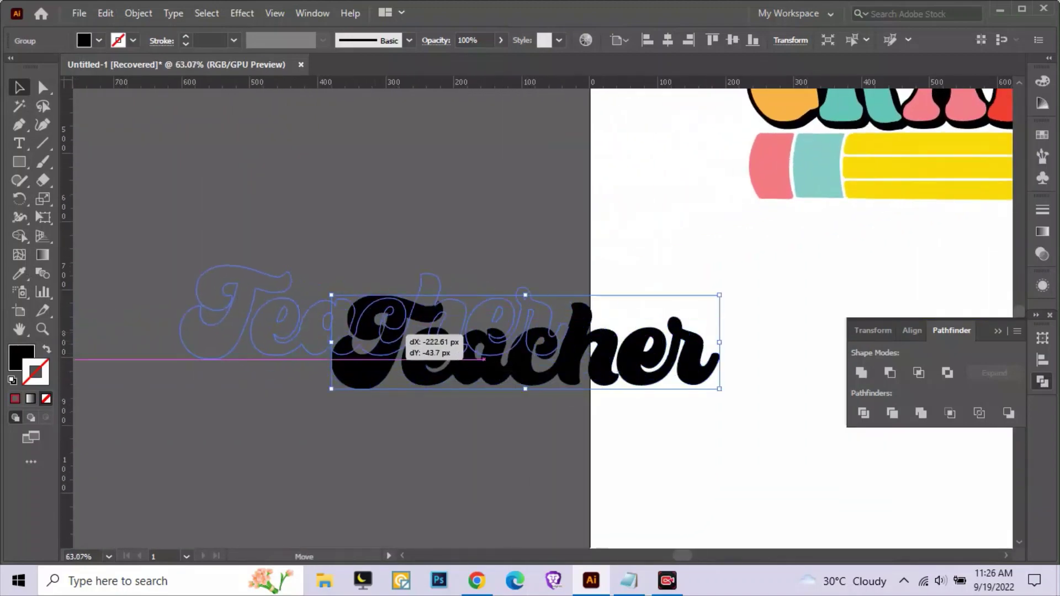
Give Teacher a white 3 pt stroke
click(99, 41)
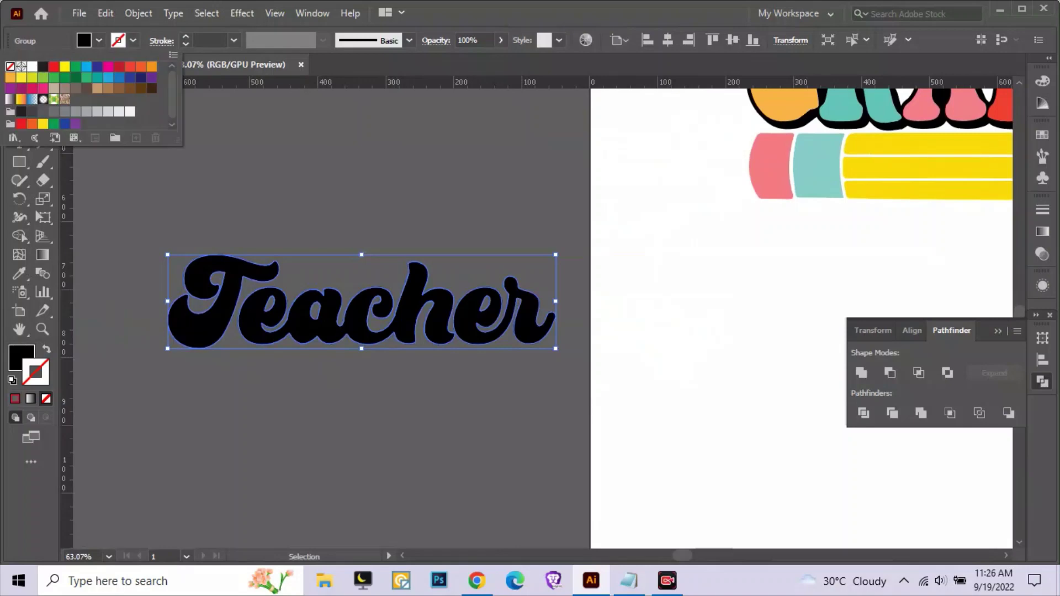
click(32, 66)
click(185, 37)
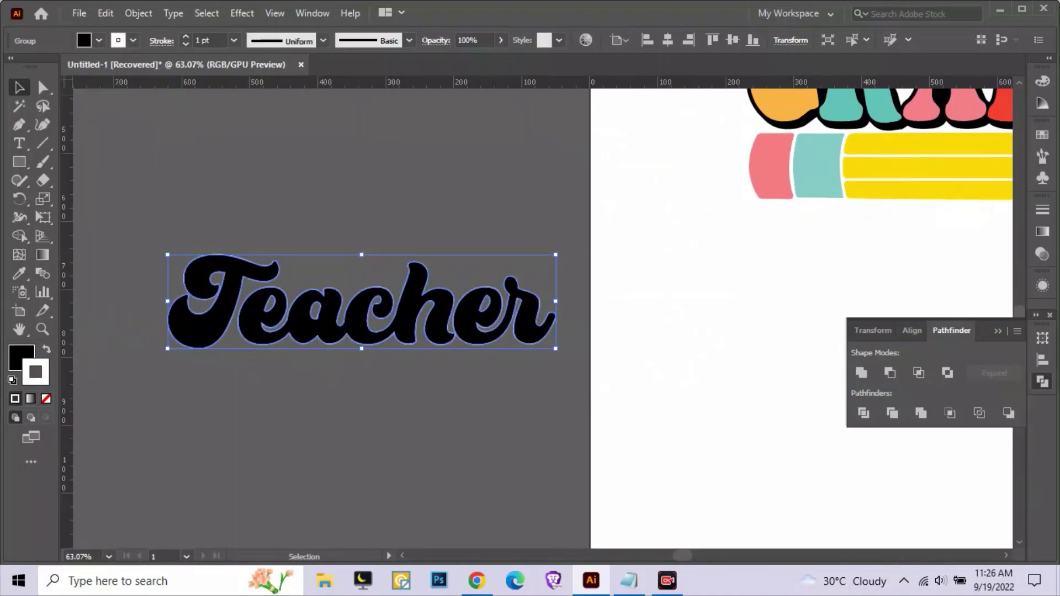
text(3)
click(162, 40)
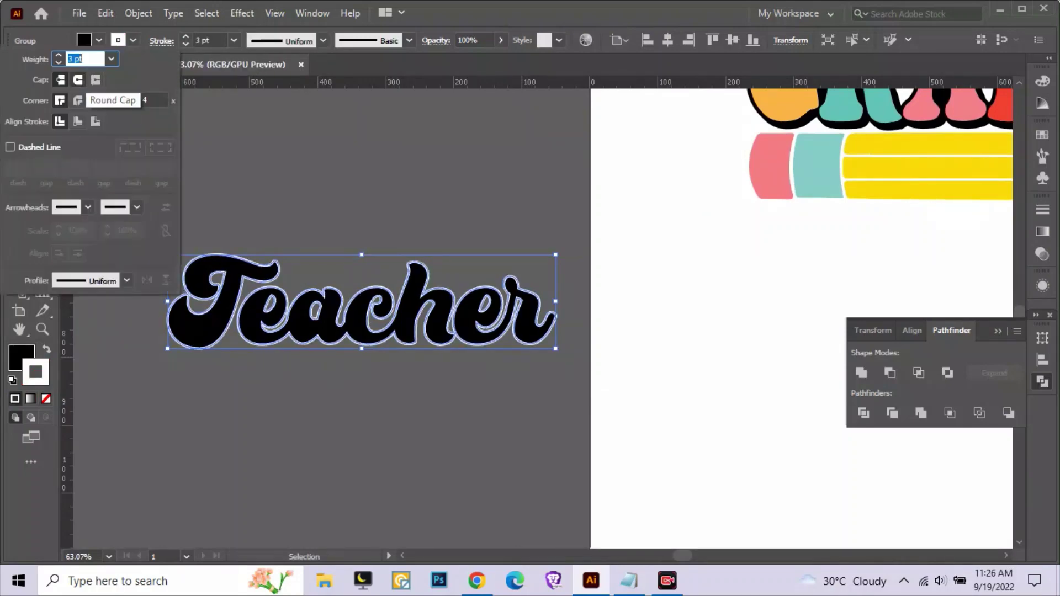
scroll(274, 263, up, 2)
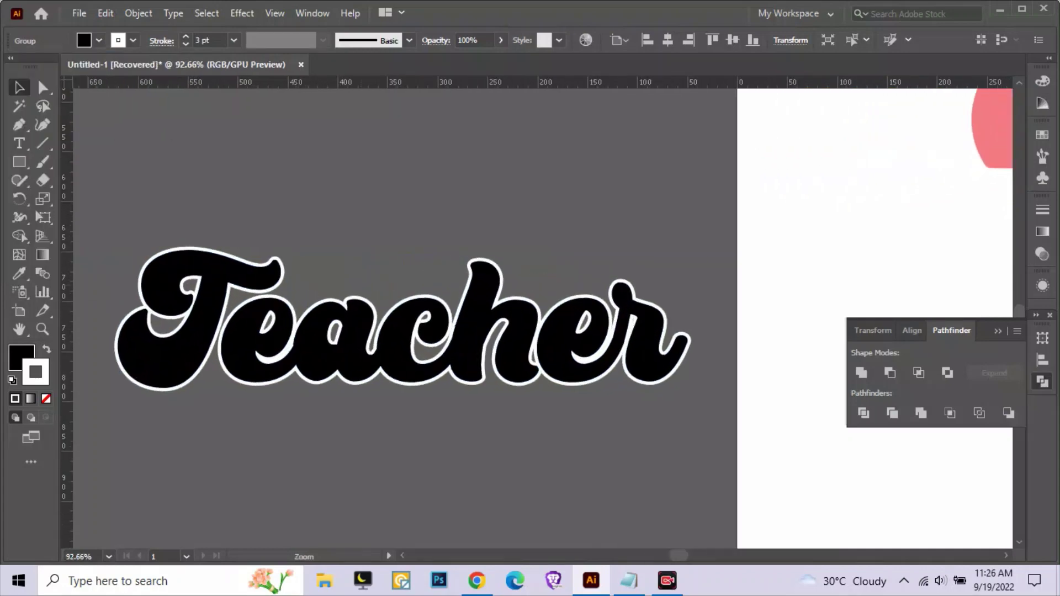
Expand Teacher's appearance into shapes and ungroup the result
click(138, 13)
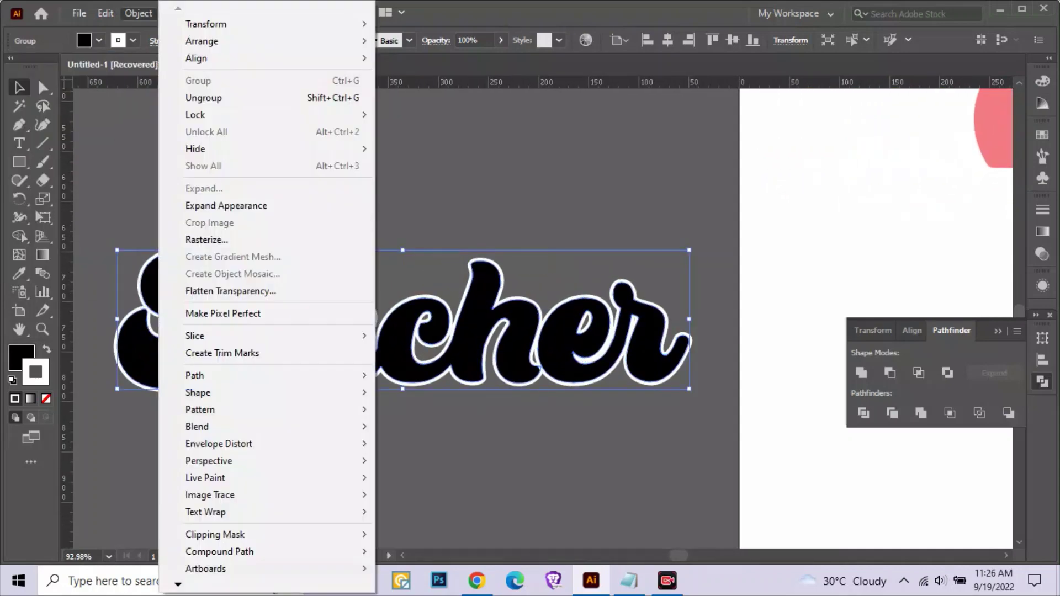
click(209, 203)
right_click(562, 102)
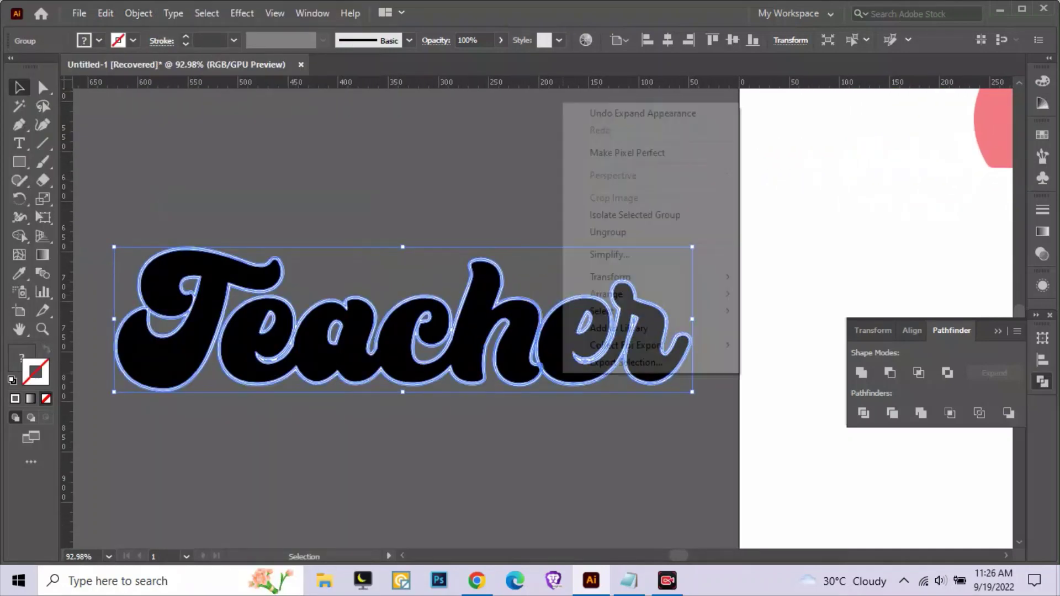
click(608, 232)
Ungroup the Teacher pieces further and regroup the selected pieces
click(166, 331)
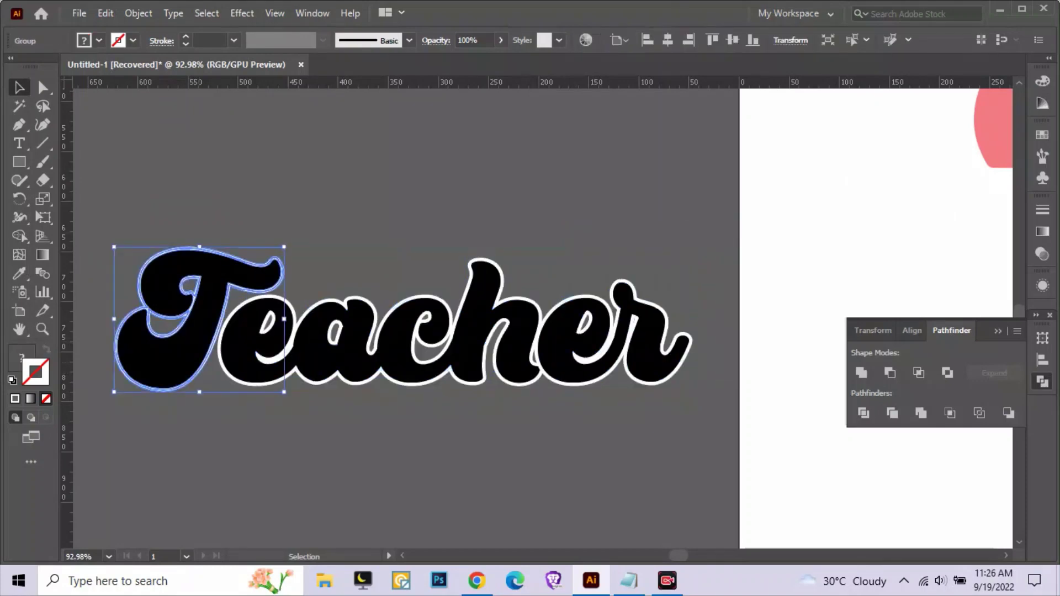
drag(99, 419, 634, 108)
right_click(634, 108)
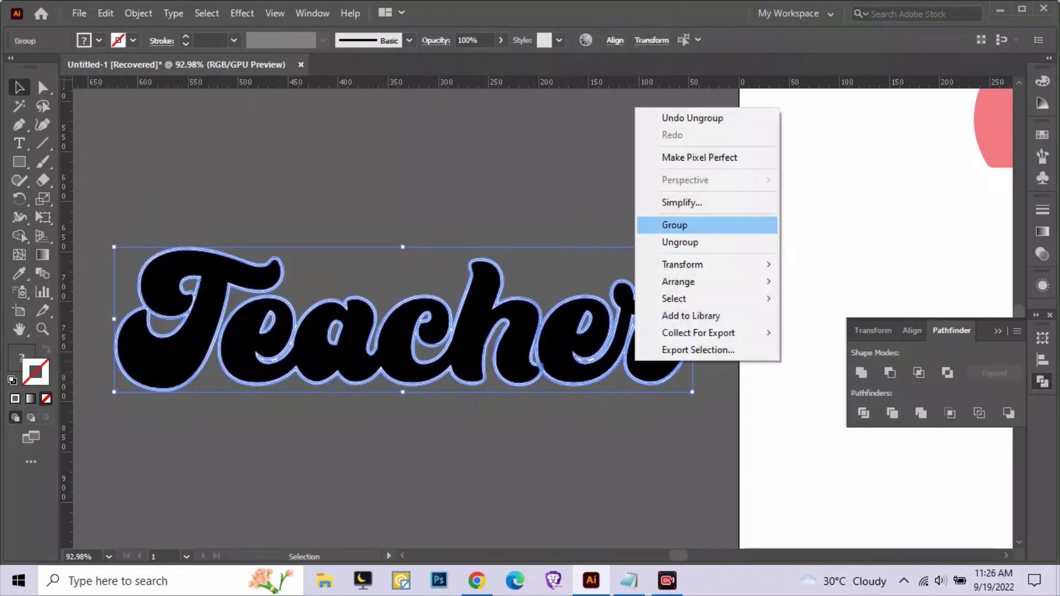
click(680, 242)
click(419, 453)
click(165, 331)
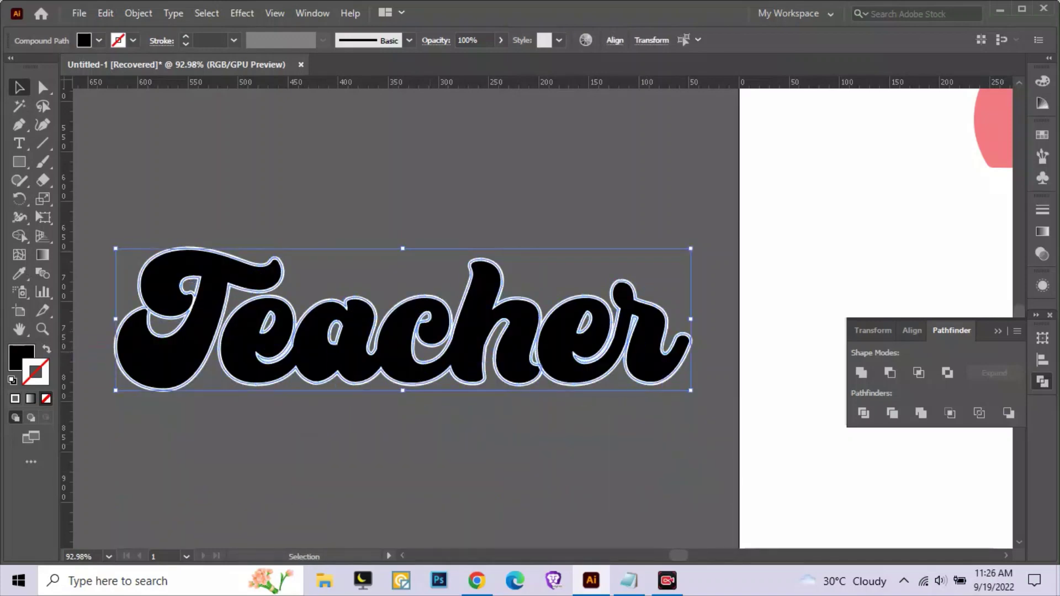
click(138, 12)
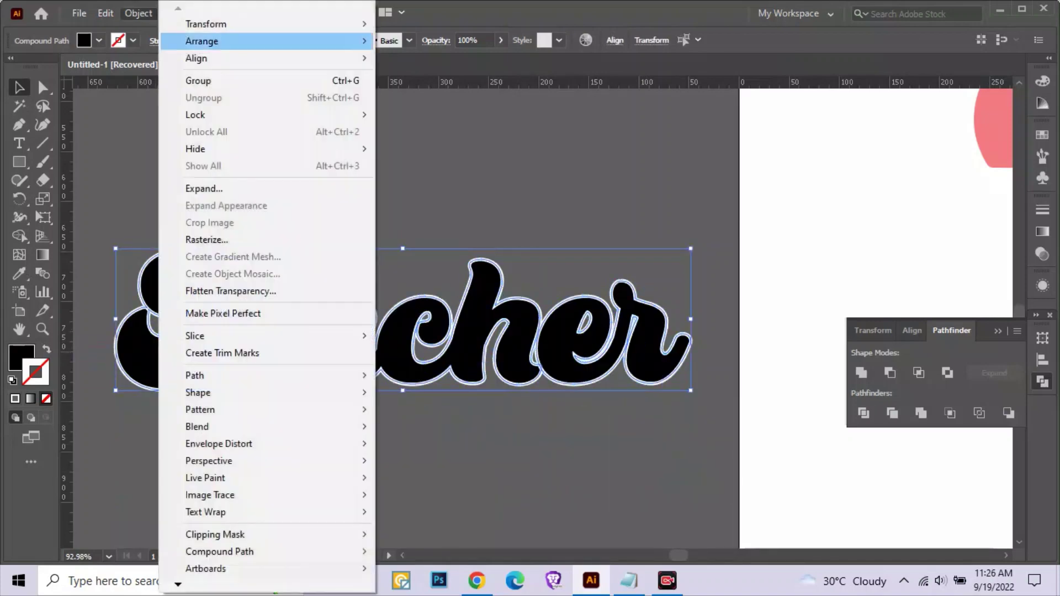
click(198, 80)
Hide the black Teacher letters, select the white outline, then Show All
click(138, 13)
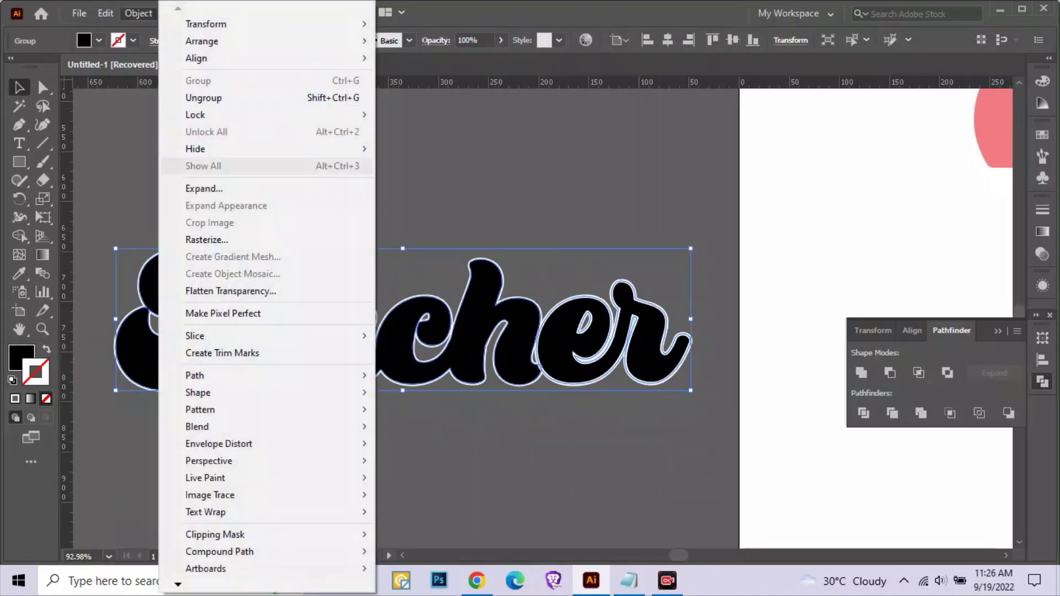
click(417, 149)
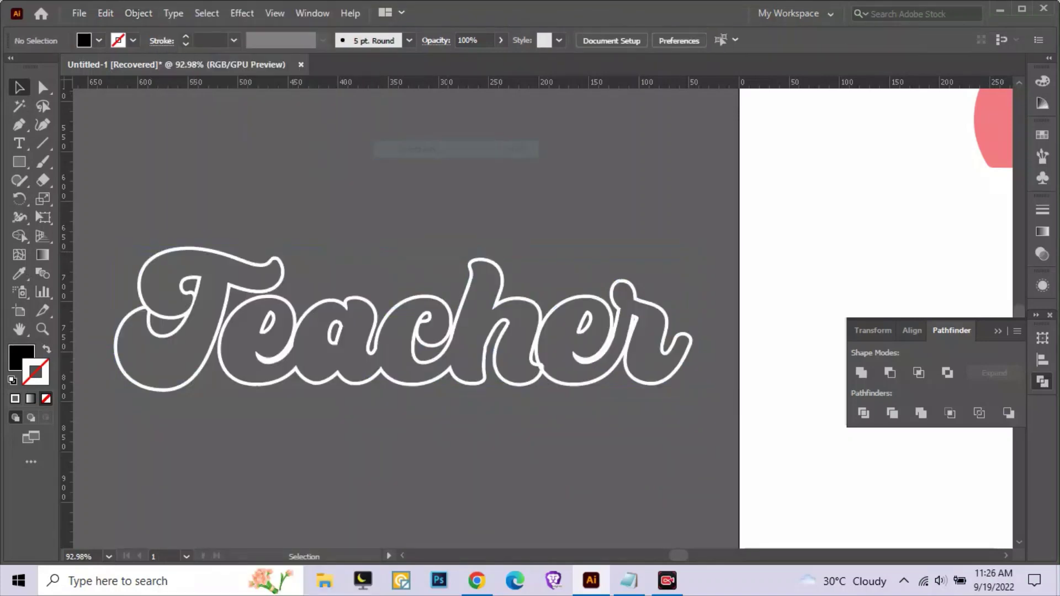
key(ctrl+a)
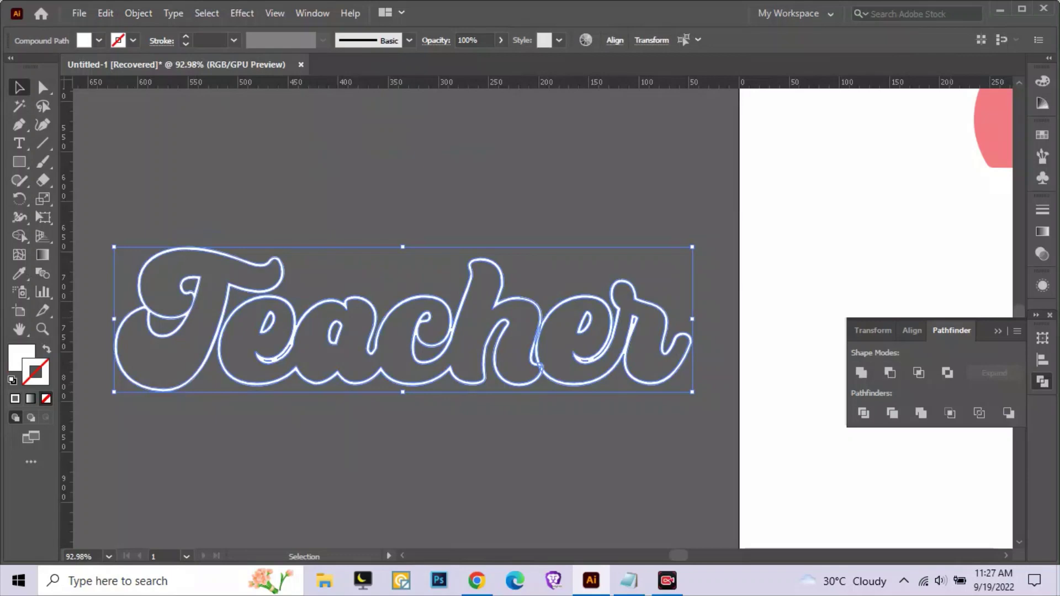
click(138, 13)
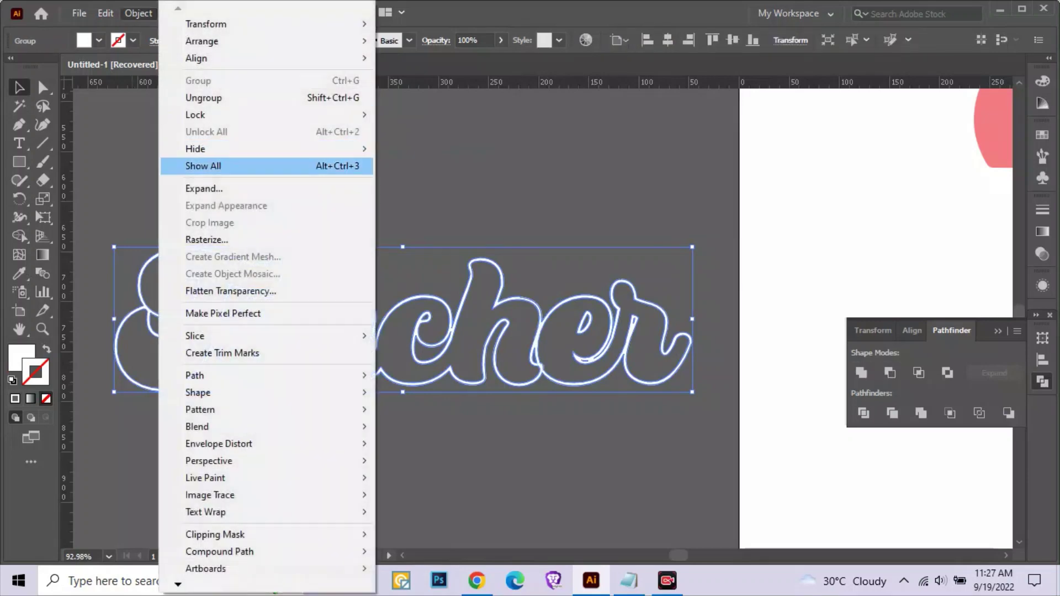
click(210, 165)
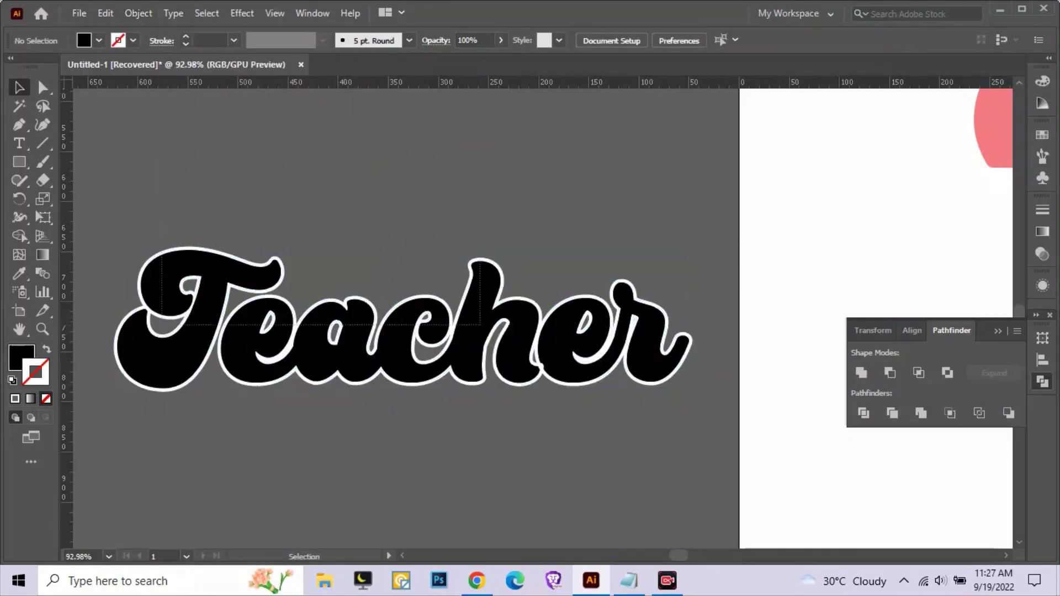
Group the white outline with the black Teacher letters
click(640, 369)
click(138, 13)
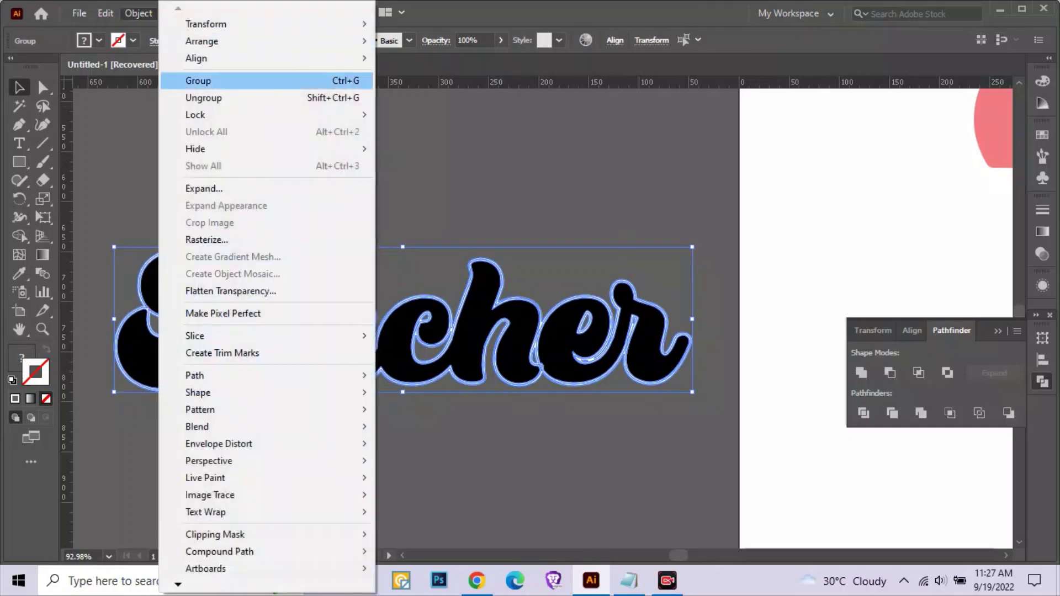
click(198, 81)
alt+scroll(237, 340, down, 3)
Move the Teacher group onto the artboard and make it narrower
alt+scroll(237, 339, down, 2)
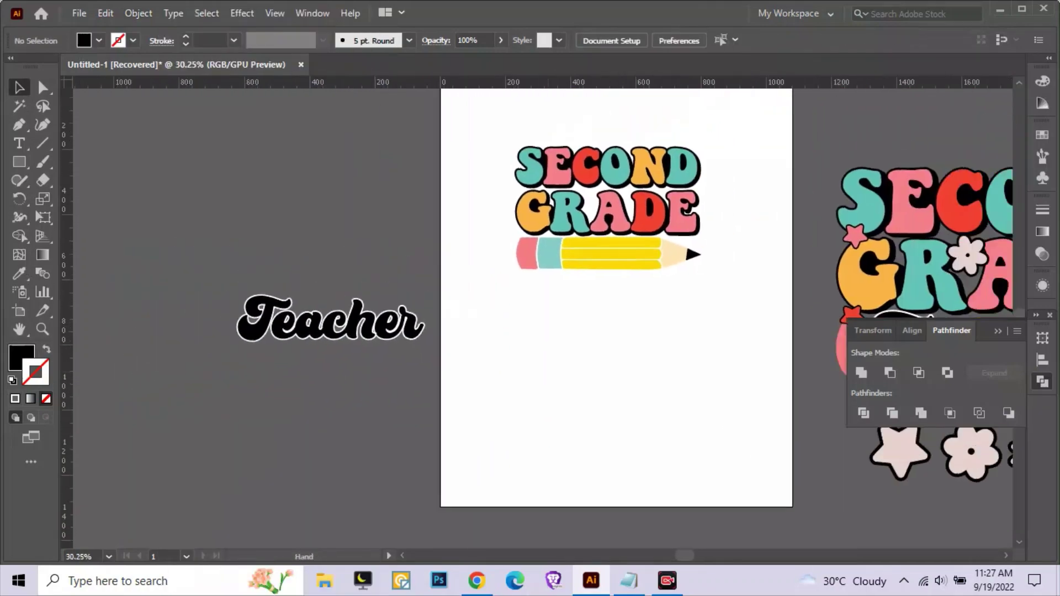
drag(355, 345, 659, 356)
alt+scroll(431, 339, up, 3)
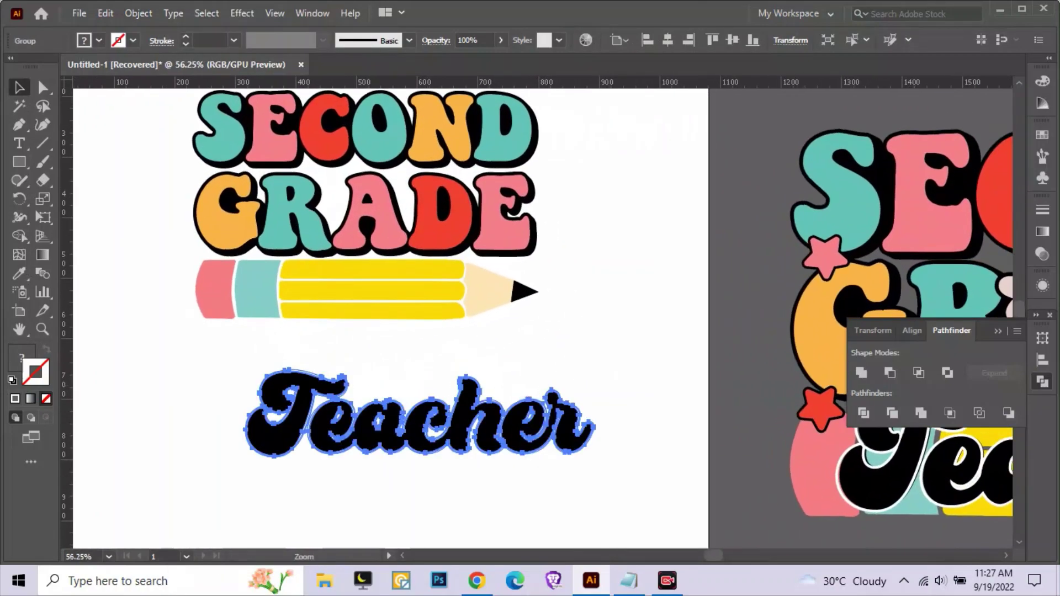
drag(595, 413, 532, 414)
mouse_move(387, 412)
mouse_down()
mouse_move(366, 287)
mouse_move(367, 340)
mouse_up()
Position Teacher over the pencil, resizing it to span the pencil body
click(467, 288)
drag(453, 355, 453, 316)
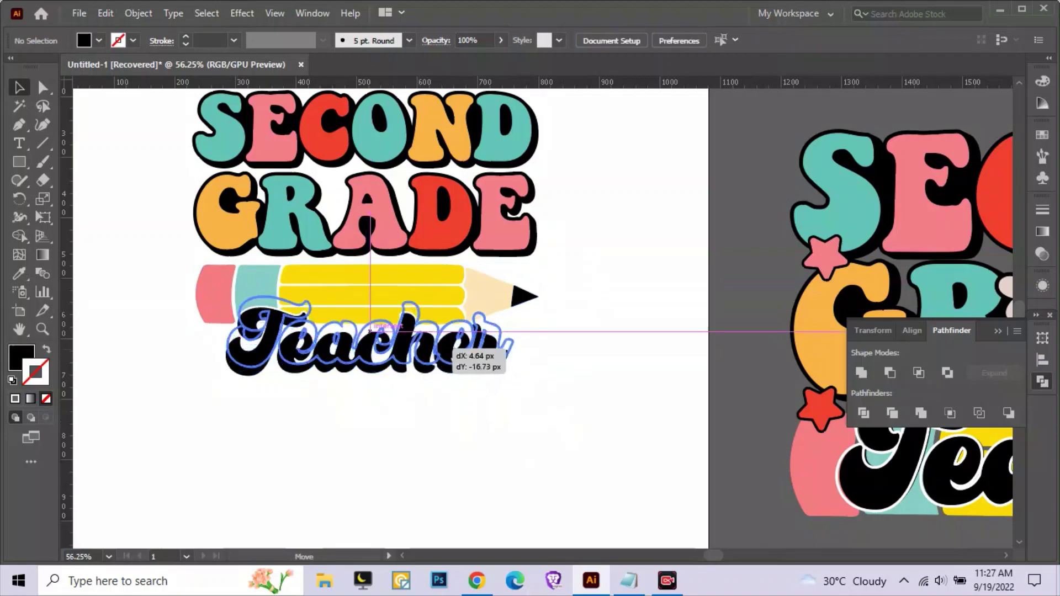
drag(510, 339, 405, 320)
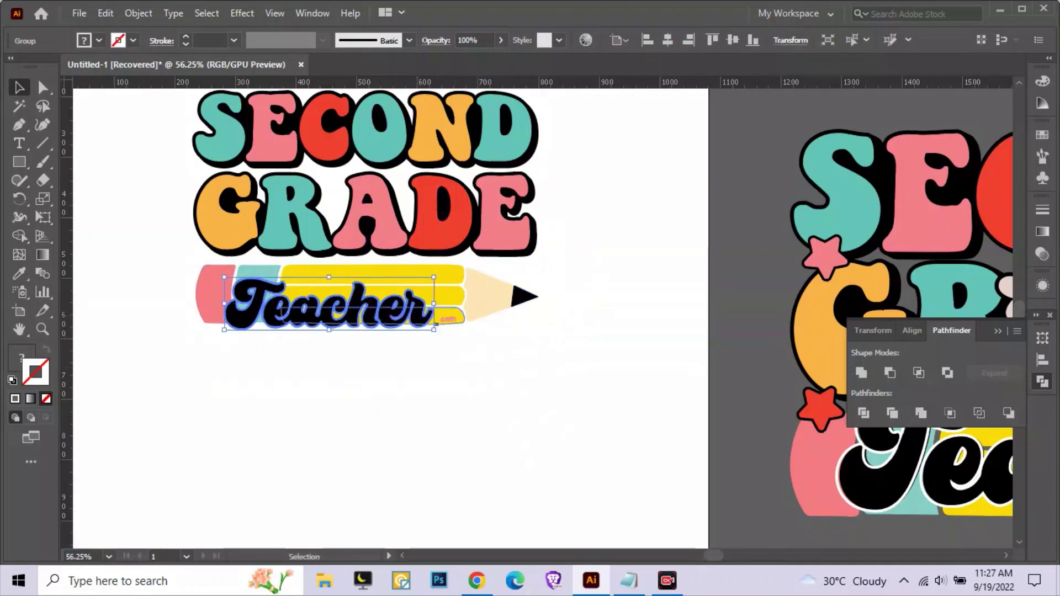
drag(338, 287, 339, 286)
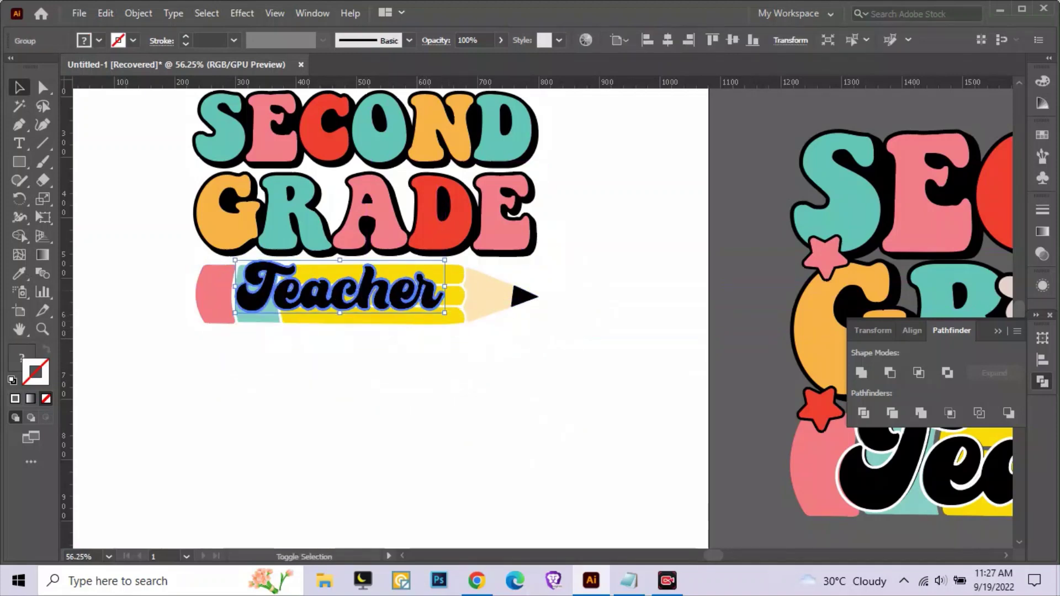
drag(446, 283, 491, 286)
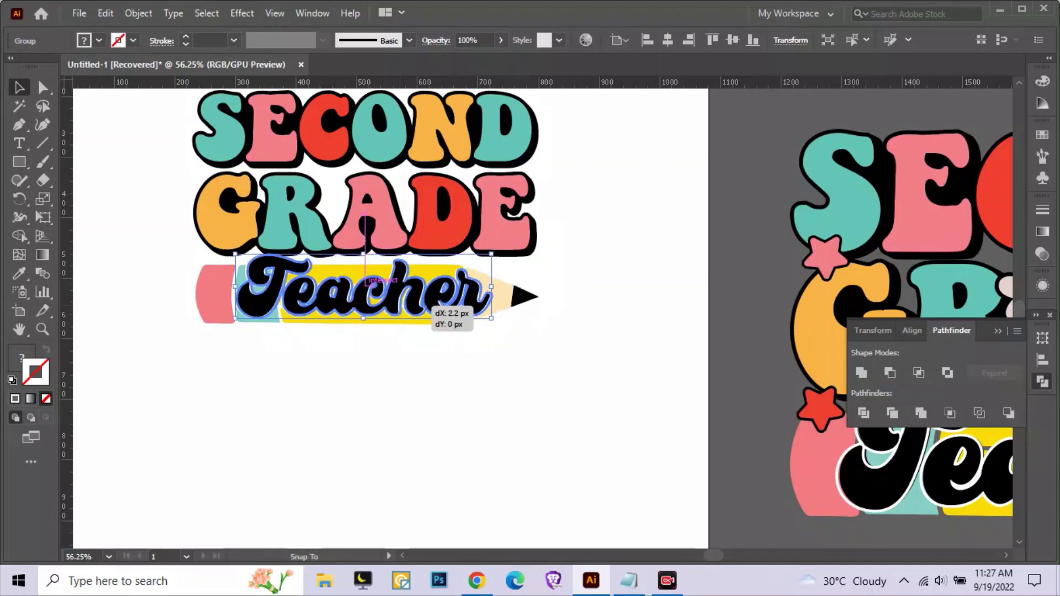
key(ctrl+shift+a)
scroll(537, 314, up, 1)
click(453, 309)
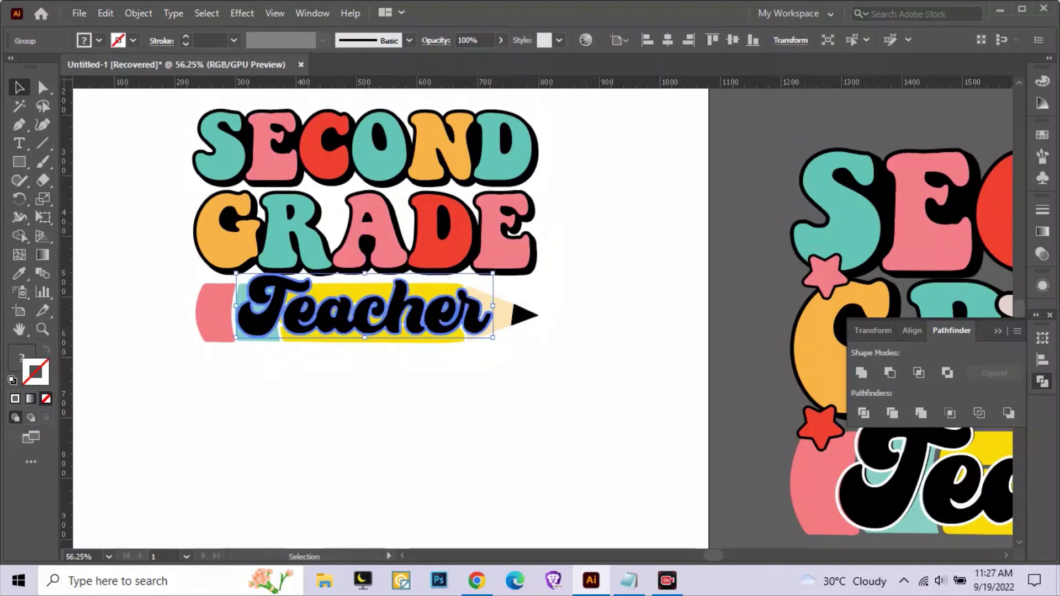
key(ctrl+shift+a)
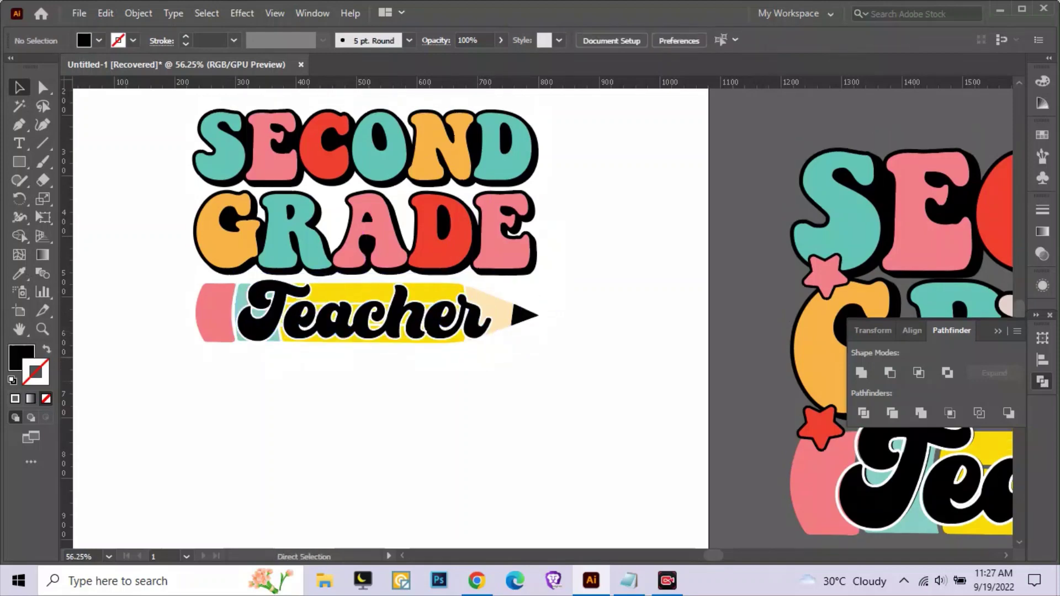
Stretch the Teacher script slightly wider and nudge it left onto the pencil
scroll(498, 199, down, 2)
scroll(499, 199, up, 2)
scroll(498, 199, down, 2)
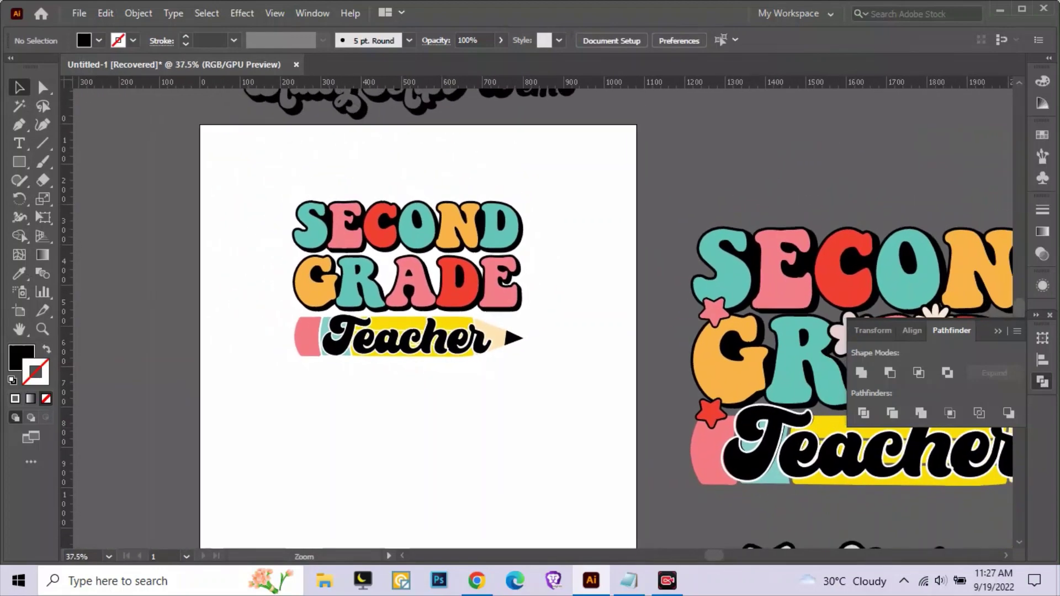
drag(498, 199, 418, 218)
scroll(273, 374, up, 2)
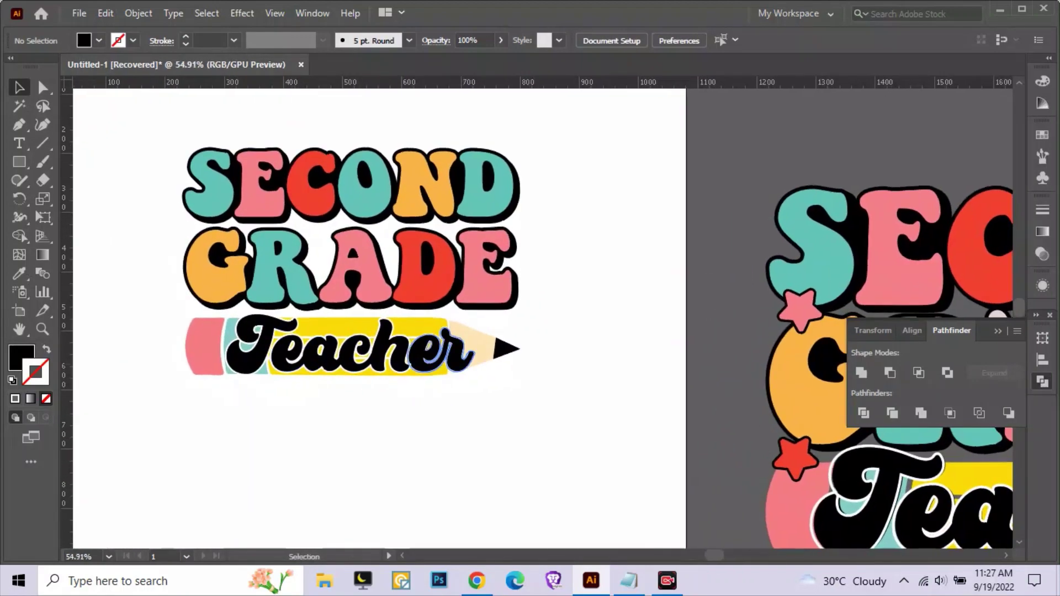
click(429, 346)
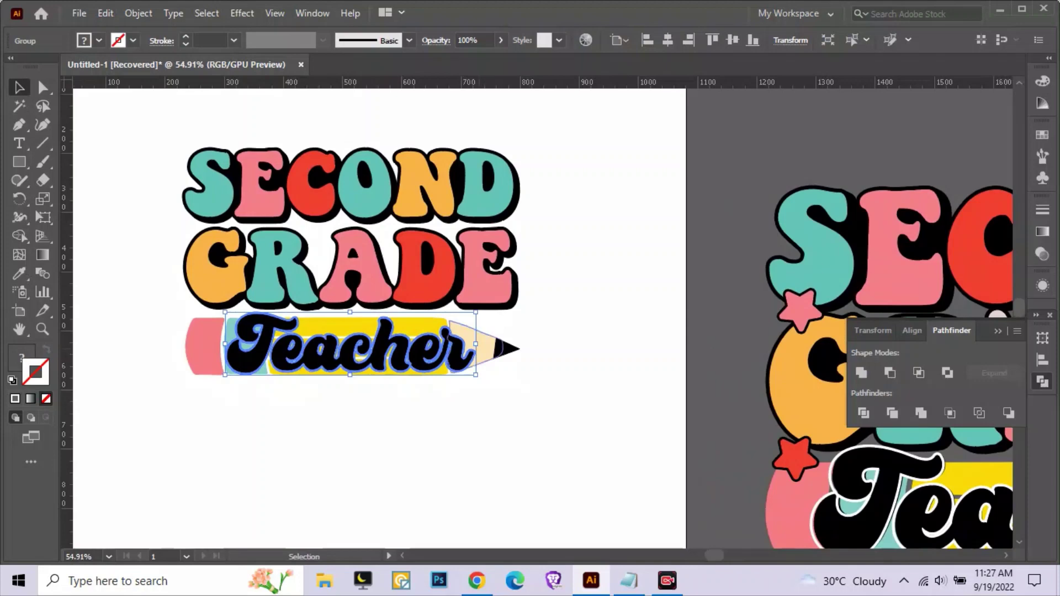
drag(475, 343, 482, 343)
key(shift+Left)
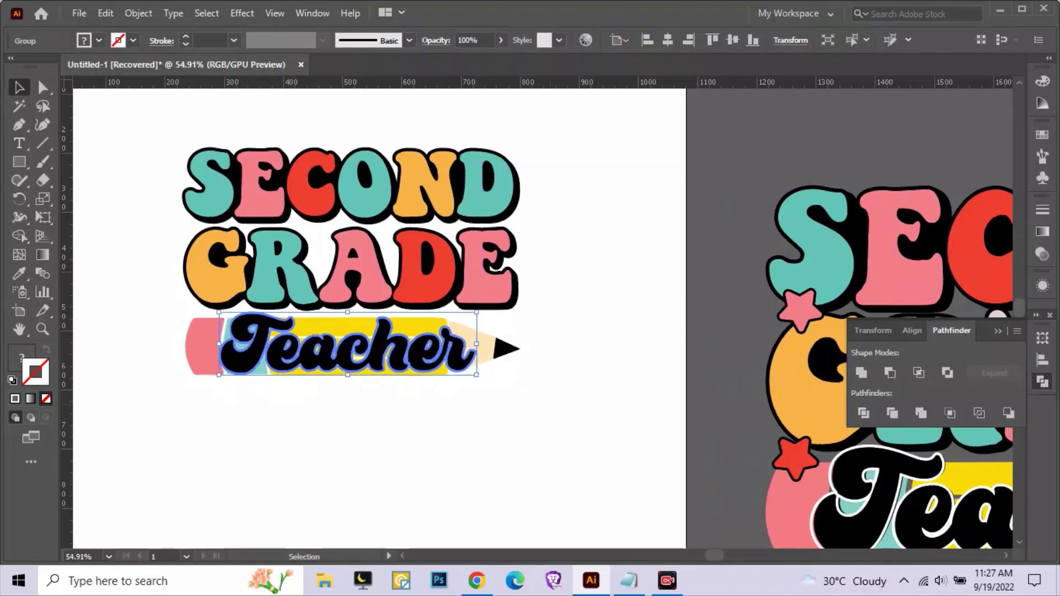
key(ctrl+shift+a)
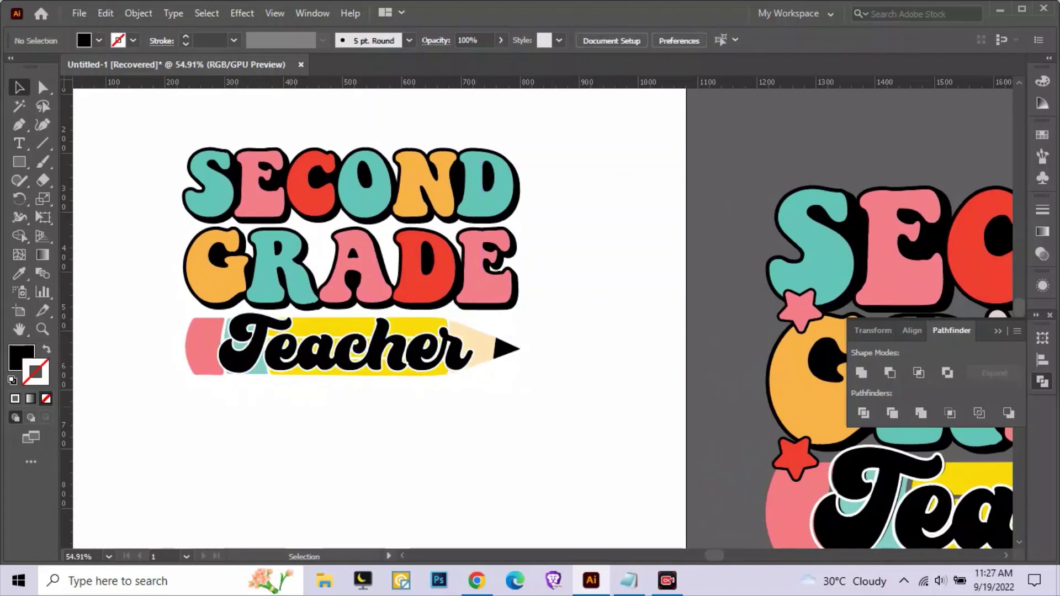
Move the star and flower shapes from the pasteboard onto the artboard
scroll(423, 309, down, 2)
click(1004, 330)
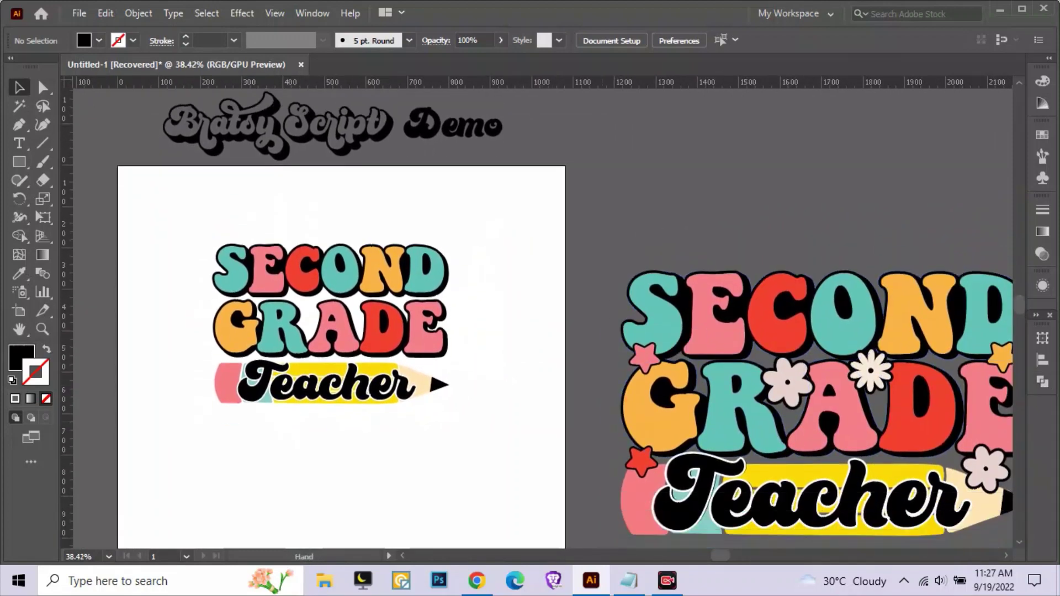
drag(419, 331, 408, 178)
scroll(607, 342, down, 1)
drag(690, 397, 971, 497)
mouse_move(898, 445)
mouse_down()
mouse_move(433, 353)
mouse_move(521, 426)
mouse_up()
key(ctrl+shift+a)
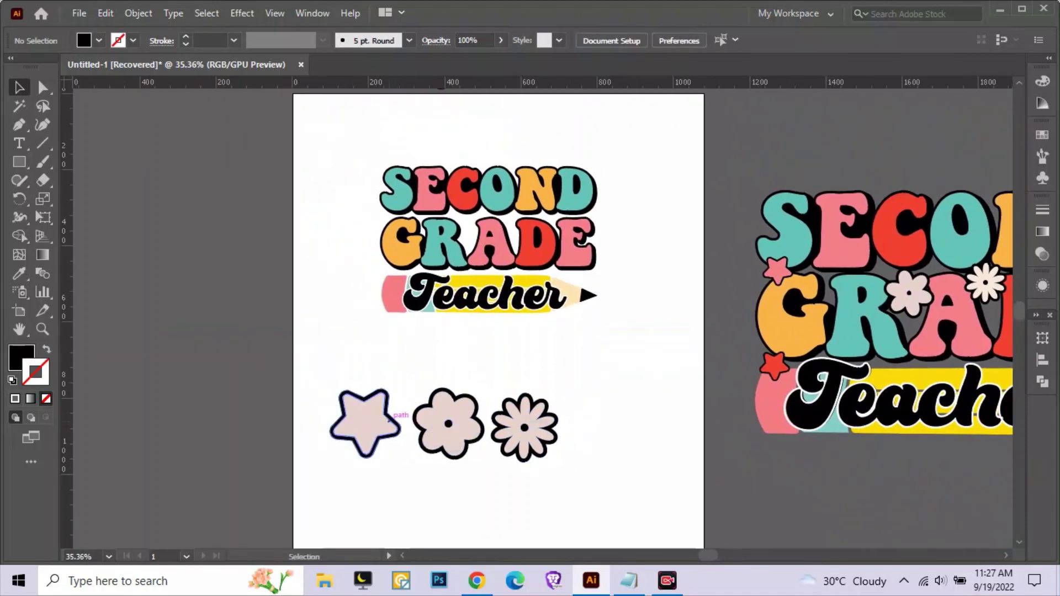
Move the star beside the SECOND GRADE text and ungroup it
click(391, 418)
scroll(391, 418, up, 2)
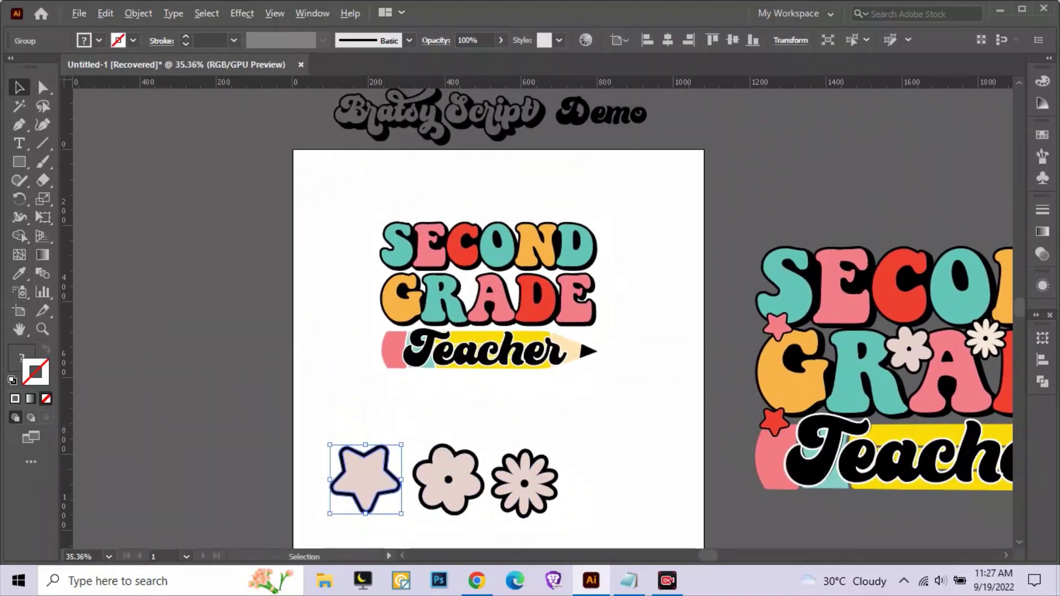
drag(365, 479, 319, 260)
scroll(427, 215, up, 1)
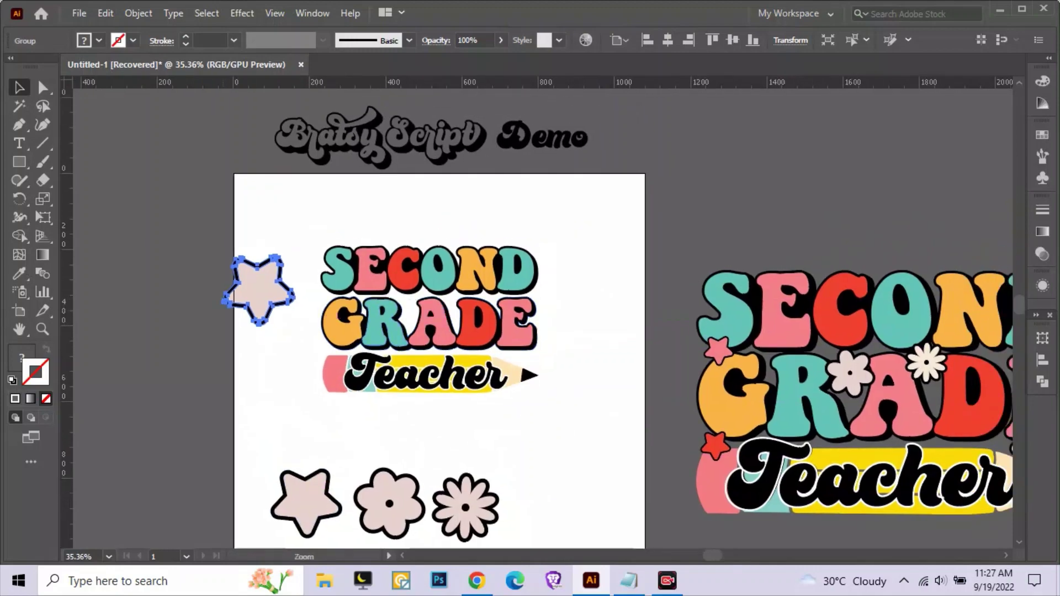
scroll(427, 215, up, 2)
right_click(299, 294)
click(342, 154)
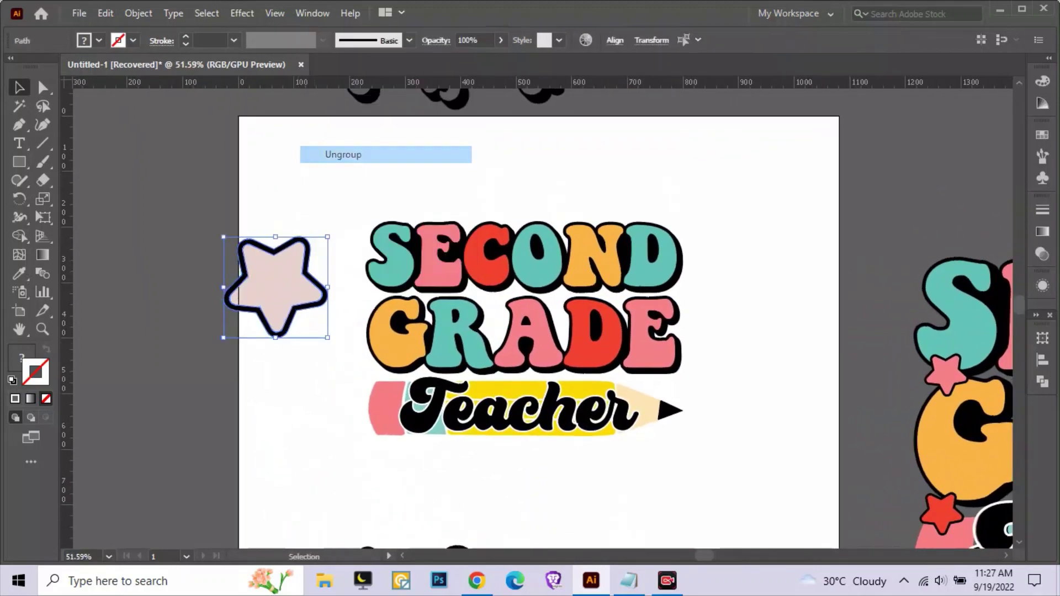
scroll(342, 276, right, 2)
drag(199, 281, 204, 293)
Recolour the star's fill with the coral pink sampled from the reference star
right_click(229, 243)
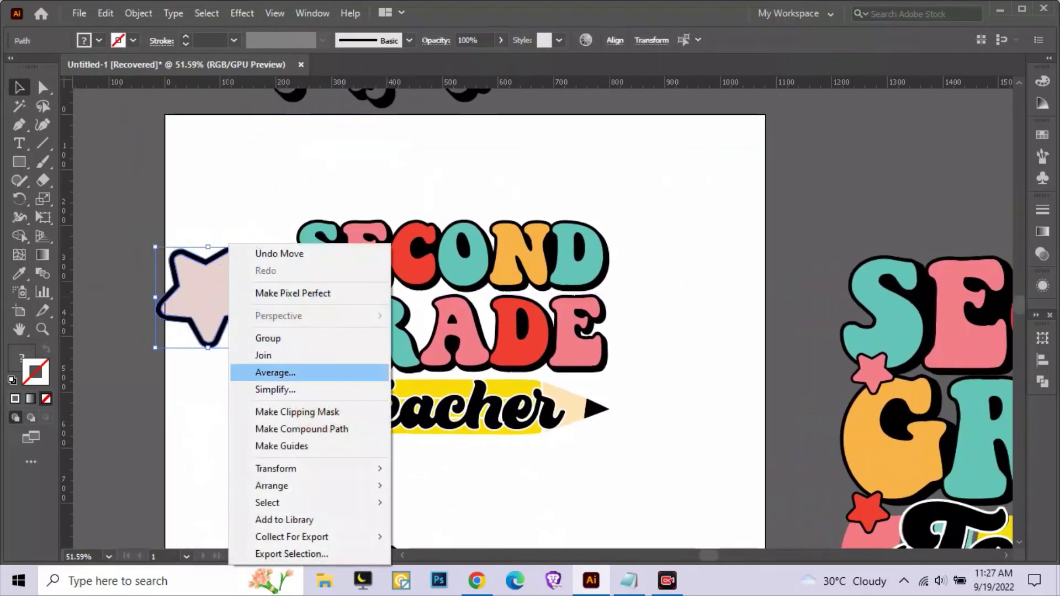
drag(259, 265, 260, 259)
double_click(242, 298)
drag(243, 298, 253, 298)
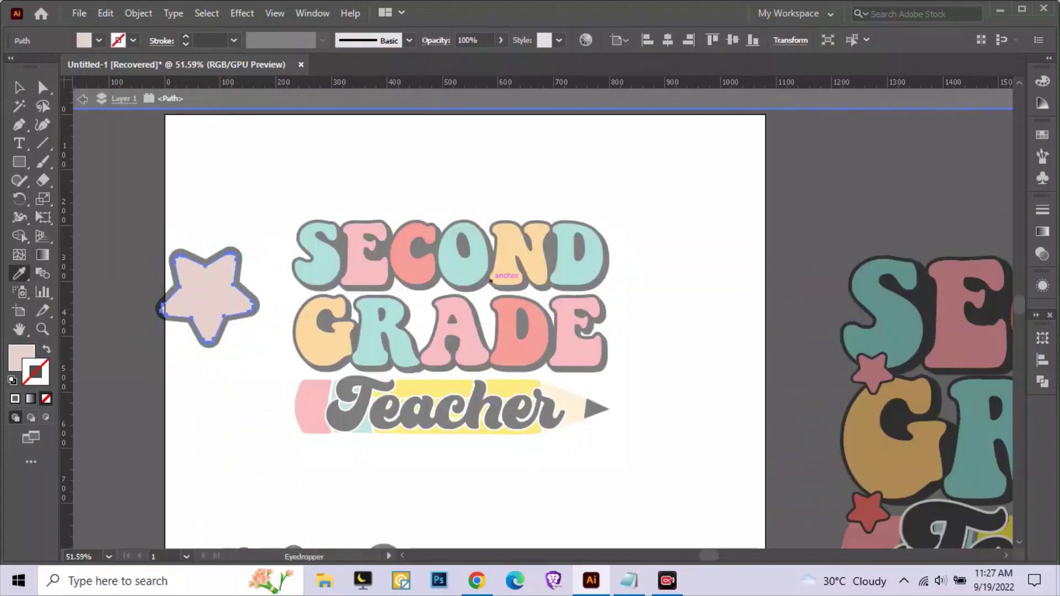
click(879, 367)
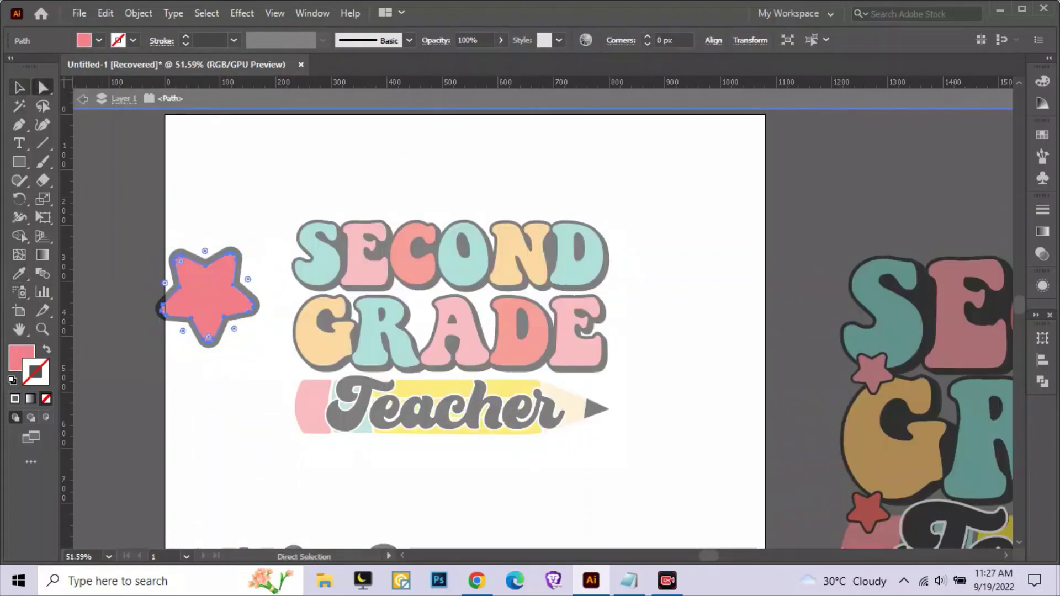
key(Escape)
key(Escape)
Resize the star's pink fill to sit inside its black outline
scroll(530, 320, up, 2)
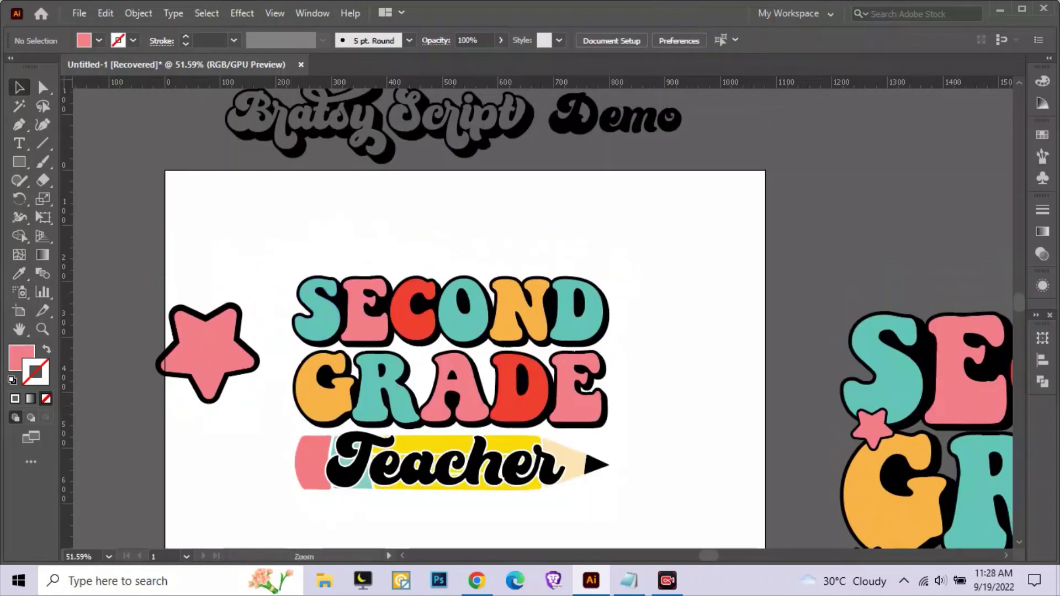
drag(221, 408, 265, 407)
click(193, 309)
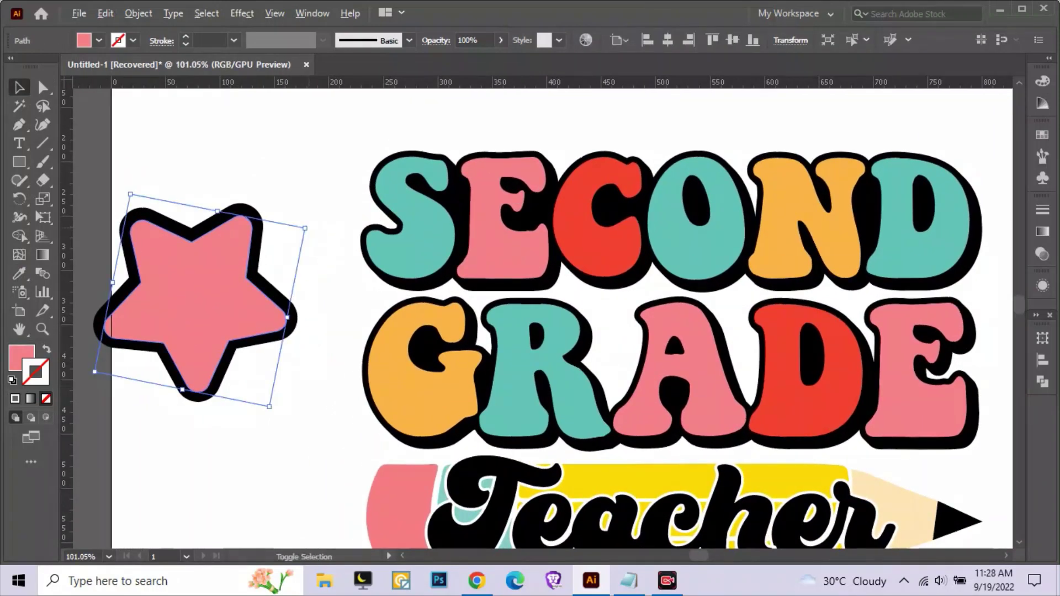
mouse_move(305, 228)
mouse_down()
mouse_move(238, 274)
mouse_move(299, 235)
mouse_up()
scroll(530, 309, up, 2)
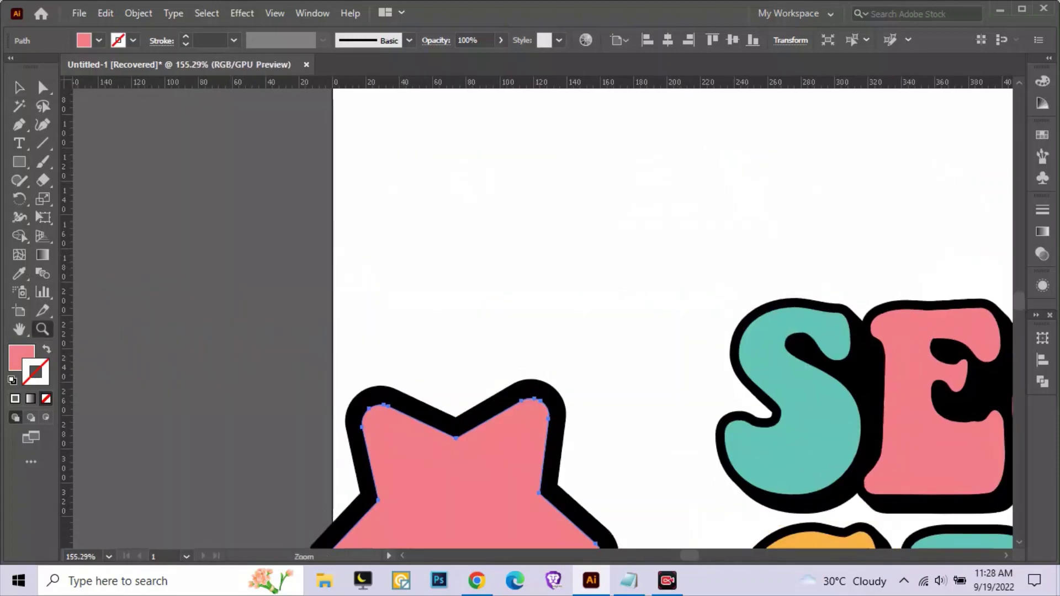
key(v)
scroll(530, 309, down, 2)
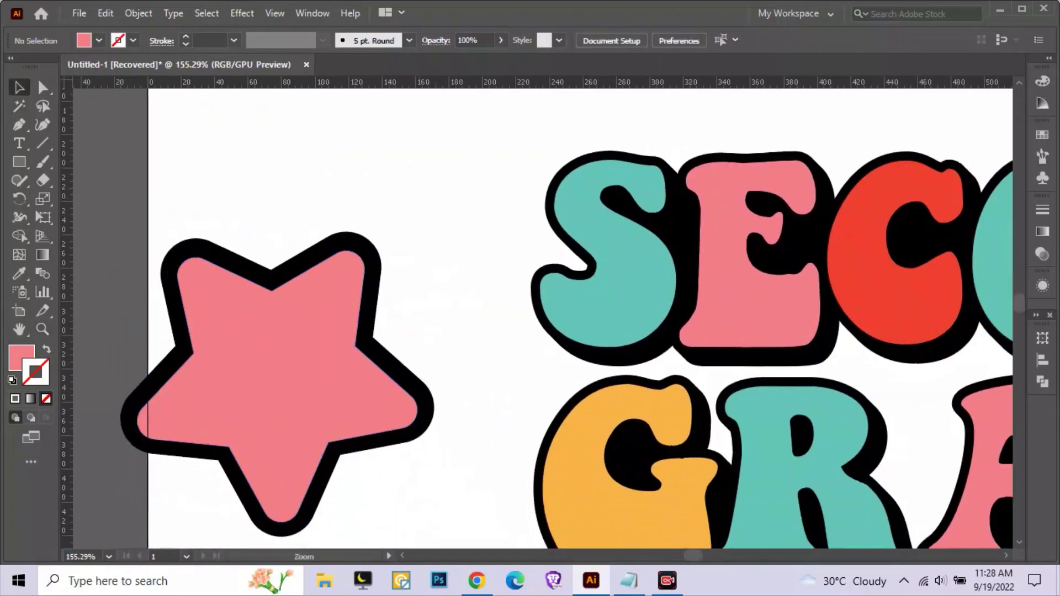
scroll(530, 309, down, 1)
Group the star, scale it down, place it by the S, and bring it to front
right_click(361, 346)
click(400, 119)
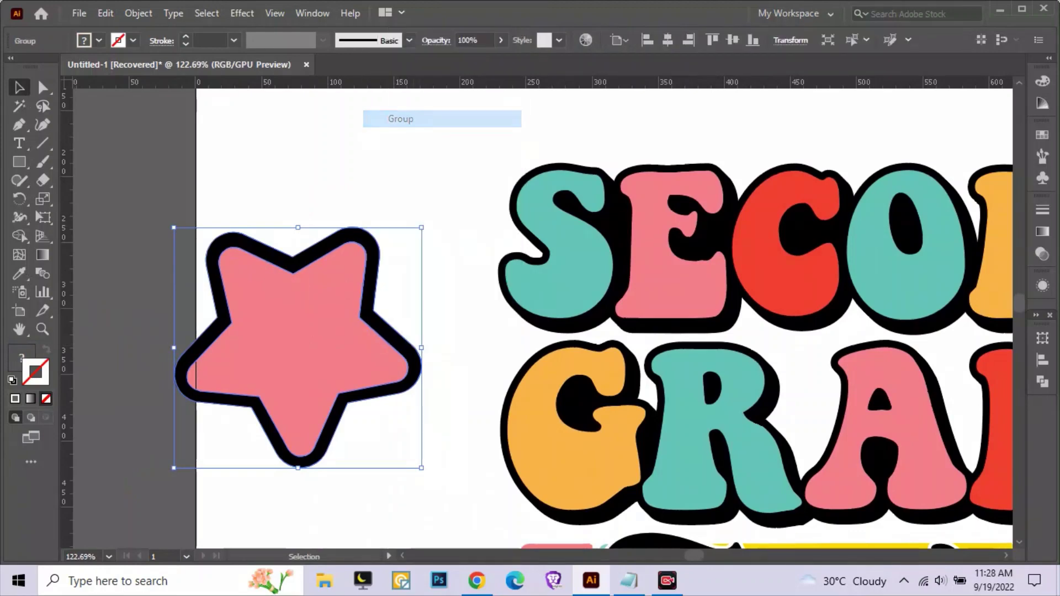
drag(421, 227, 344, 302)
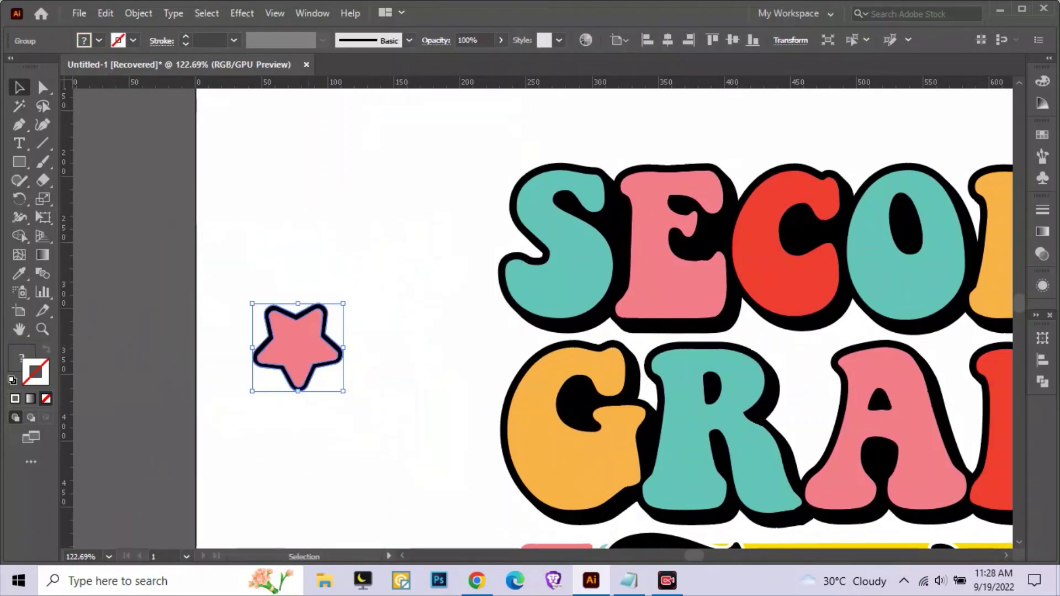
mouse_move(344, 350)
mouse_down()
mouse_move(612, 321)
mouse_move(592, 297)
mouse_up()
right_click(592, 335)
mouse_move(614, 255)
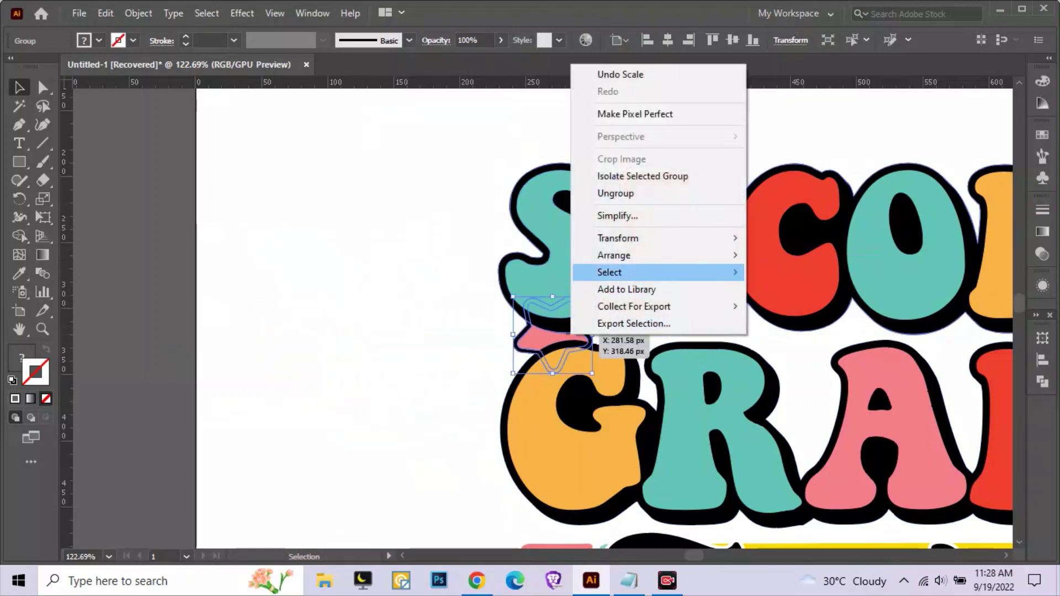
click(797, 255)
key(ctrl+shift+a)
Place a copy of the pink star beside the D of GRADE
key(ctrl+minus)
key(ctrl+minus)
key(ctrl+minus)
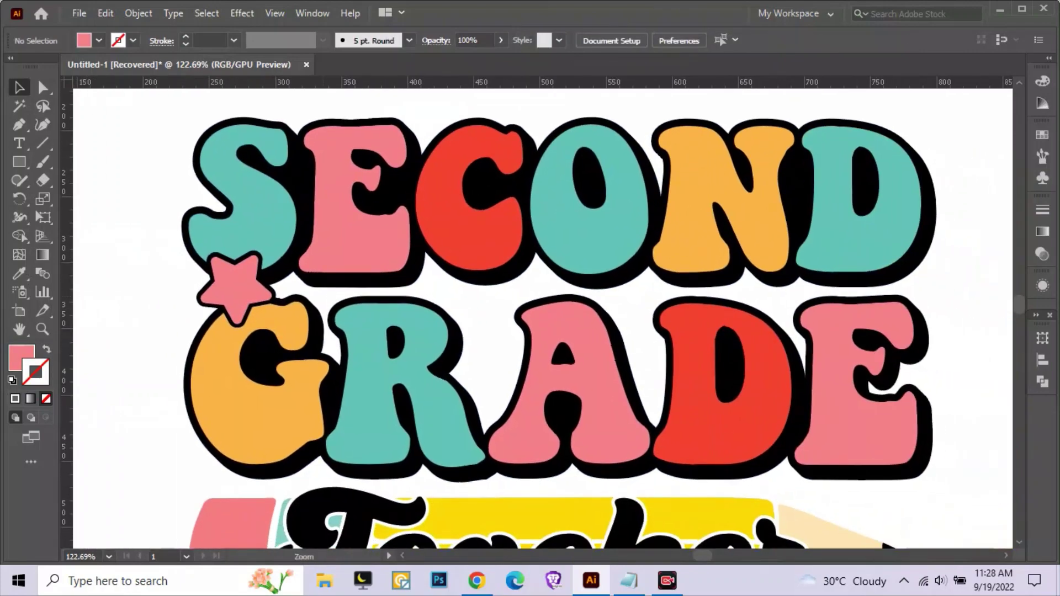
scroll(408, 320, down, 2)
scroll(408, 320, down, 2)
scroll(409, 320, up, 1)
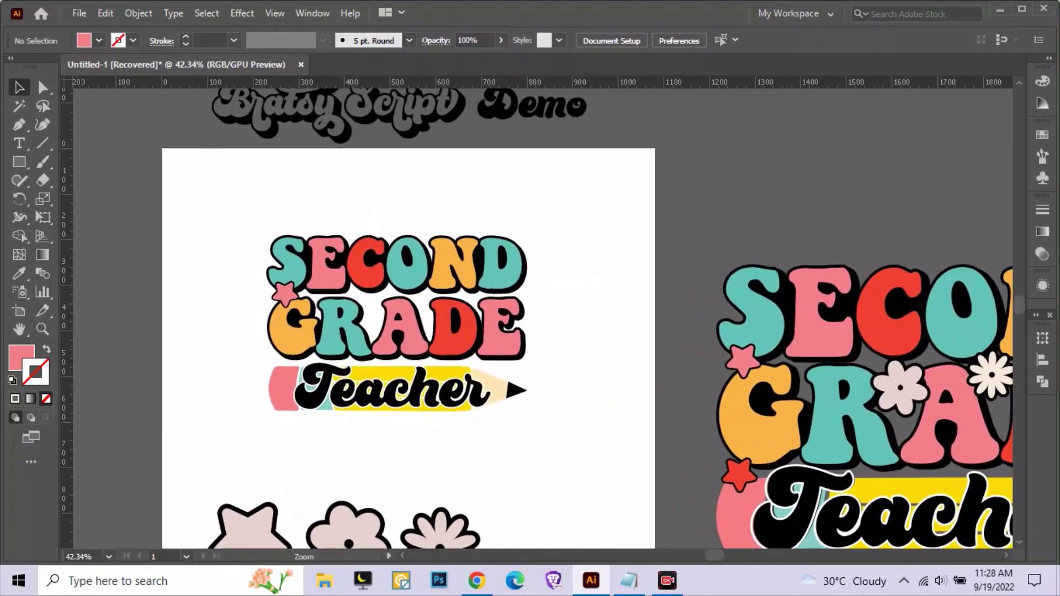
drag(408, 320, 361, 234)
mouse_move(544, 295)
mouse_down()
mouse_move(544, 353)
mouse_move(414, 356)
mouse_up()
drag(111, 268, 337, 269)
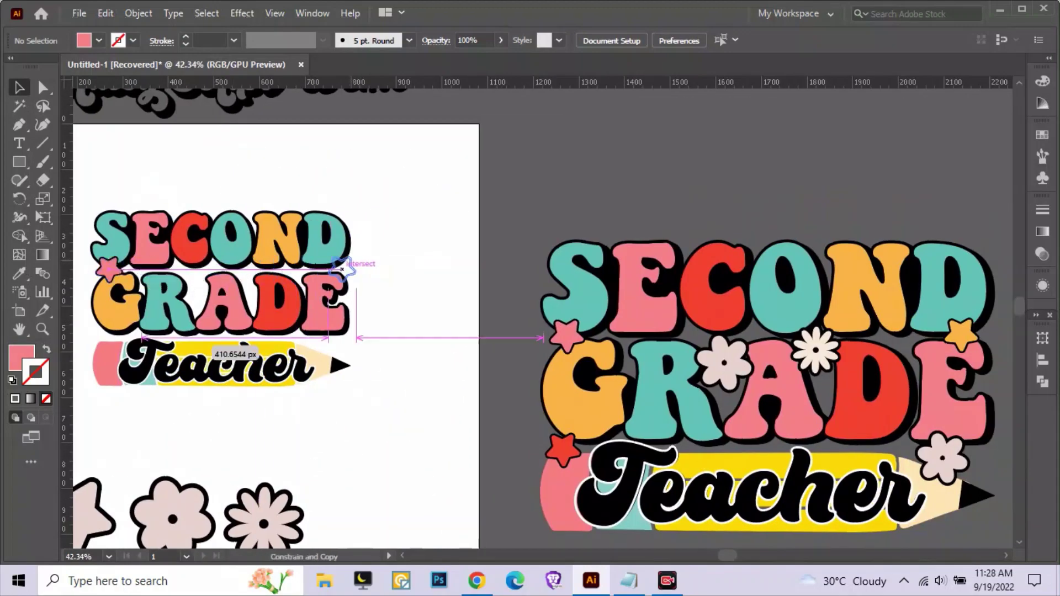
key(ctrl+shift+a)
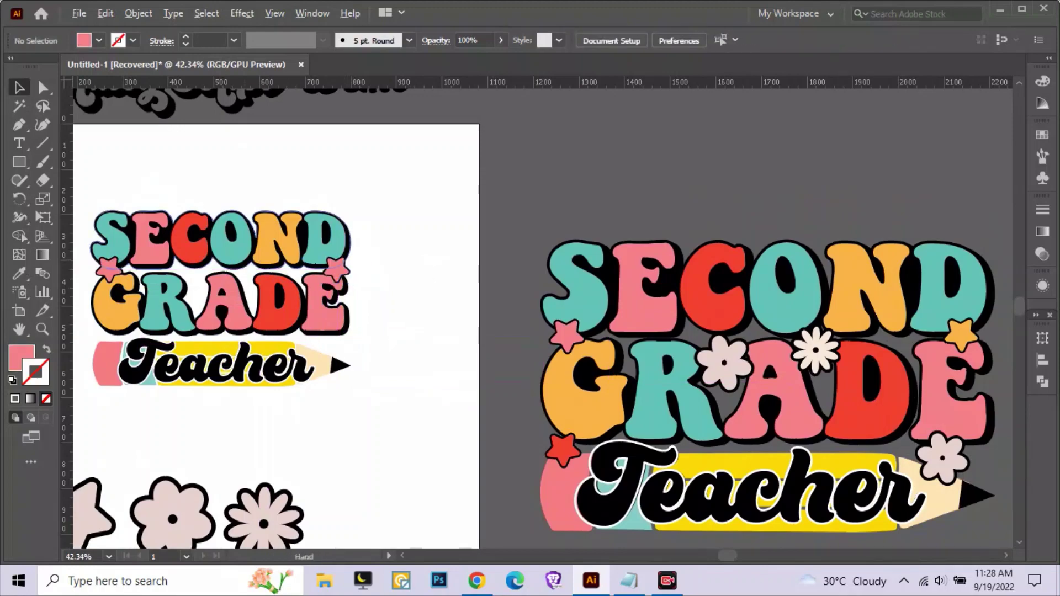
Recolour the copied star orange to match the reference star
scroll(535, 315, down, 3)
scroll(536, 314, up, 3)
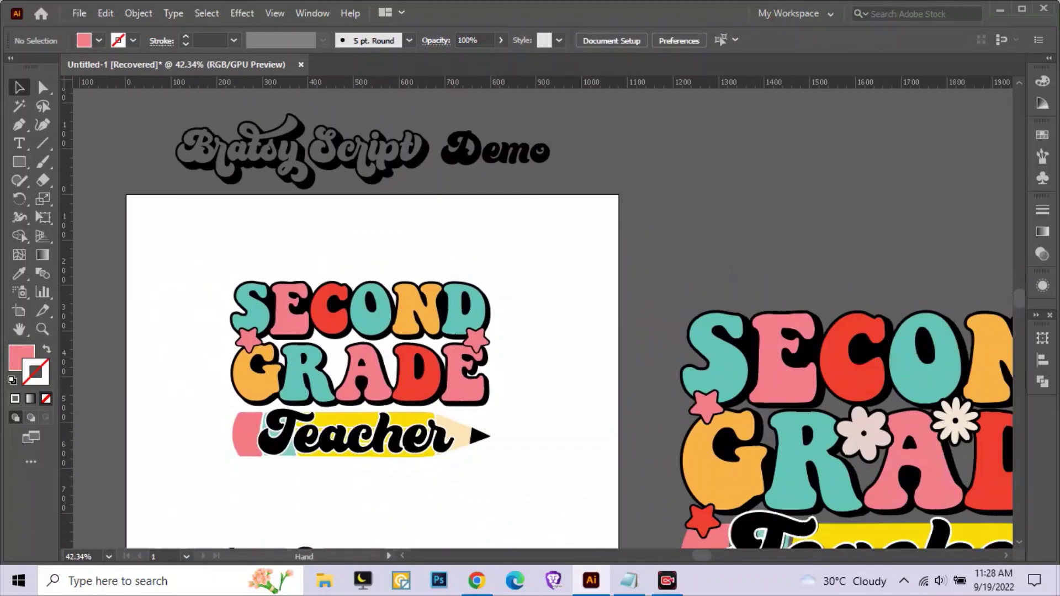
scroll(119, 281, up, 3)
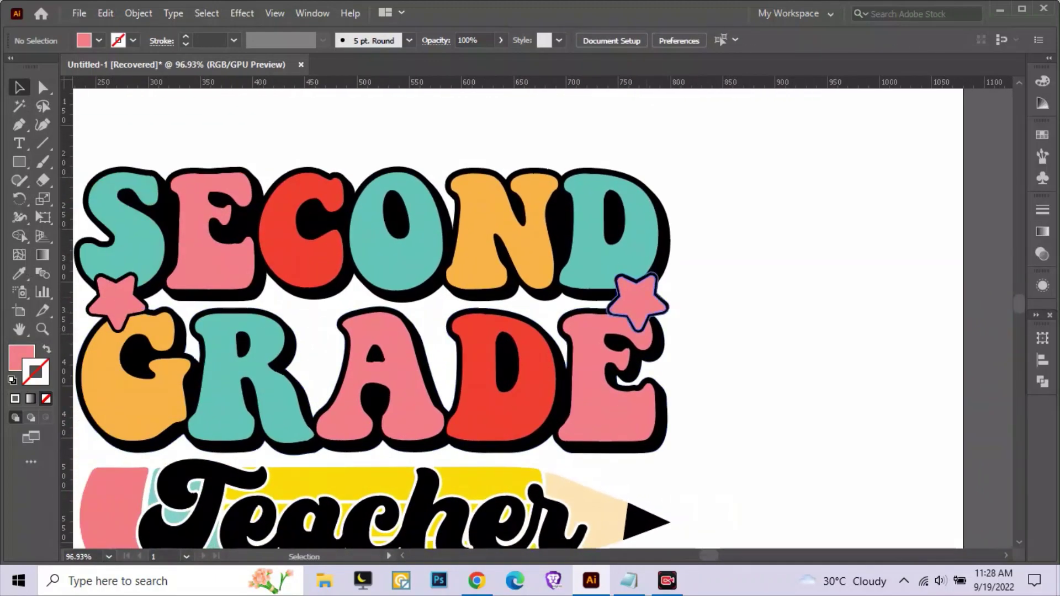
double_click(638, 303)
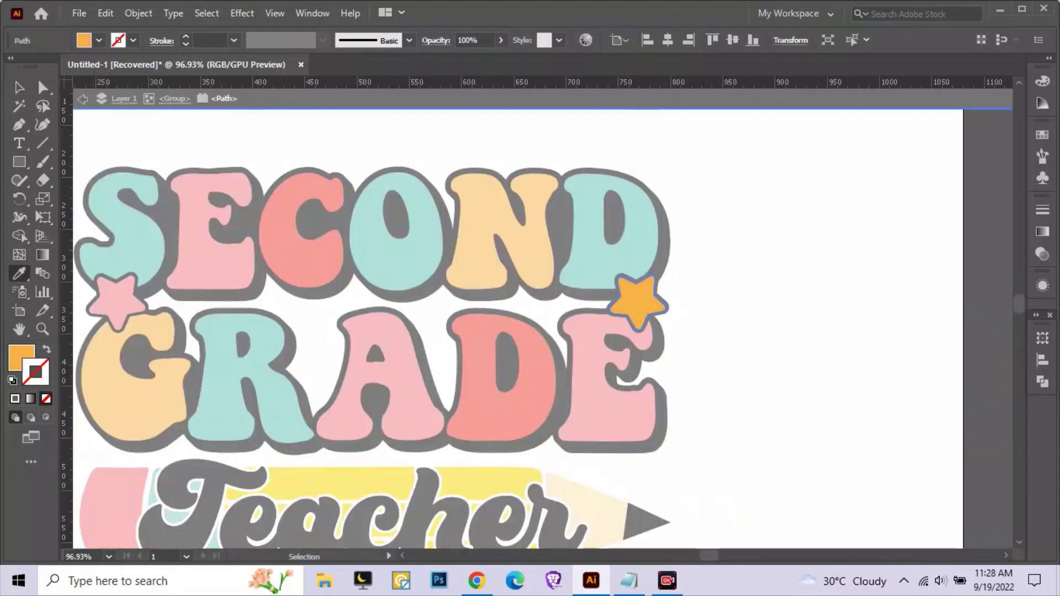
key(Escape)
key(ctrl+shift+a)
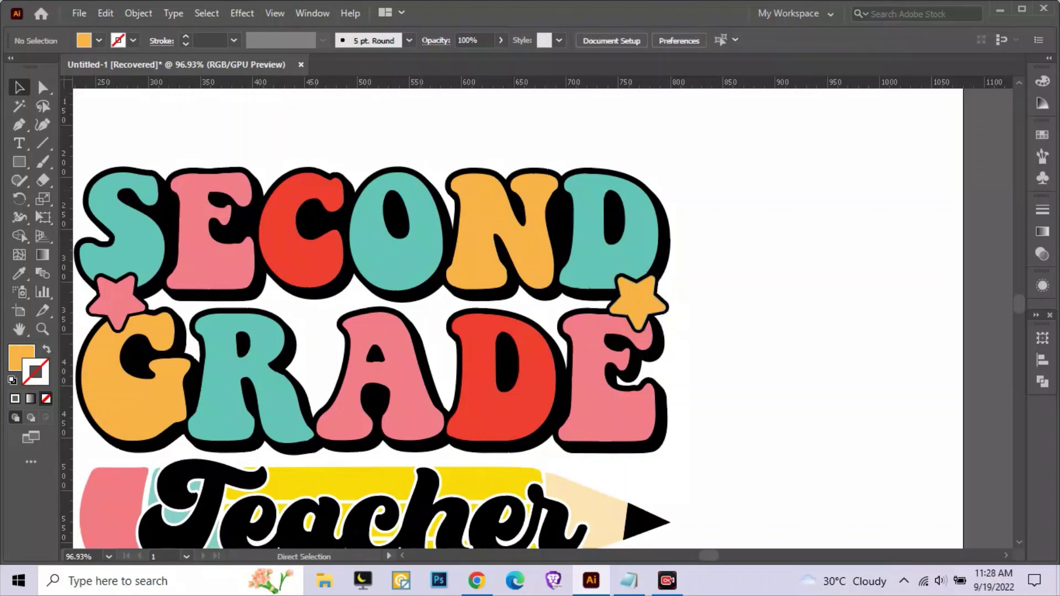
scroll(535, 315, down, 3)
scroll(536, 315, down, 2)
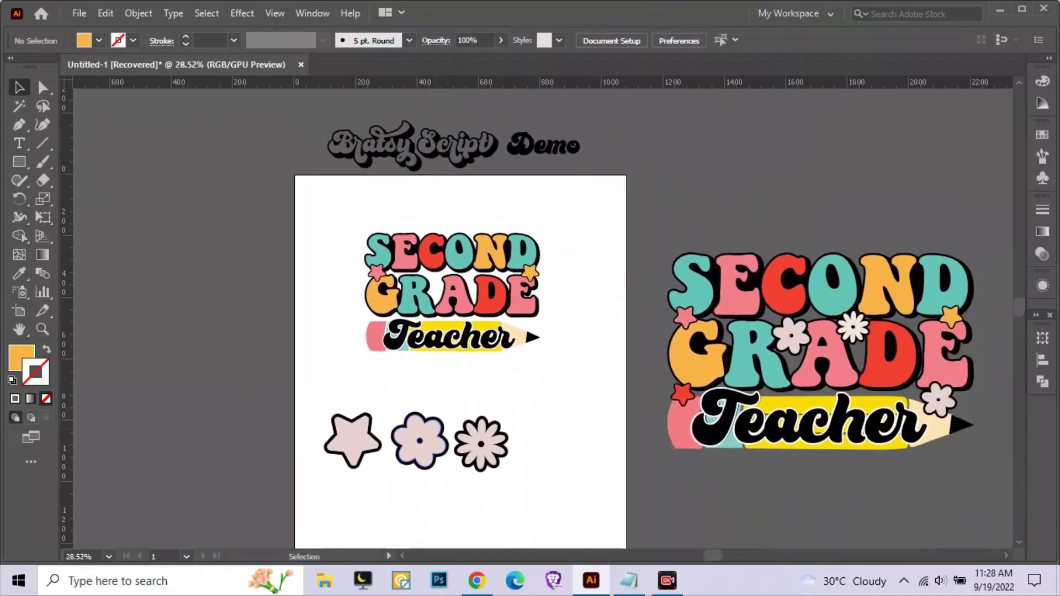
Group the middle flower's parts and move the flower beside the pencil
click(420, 441)
drag(420, 441, 583, 324)
key(ctrl+z)
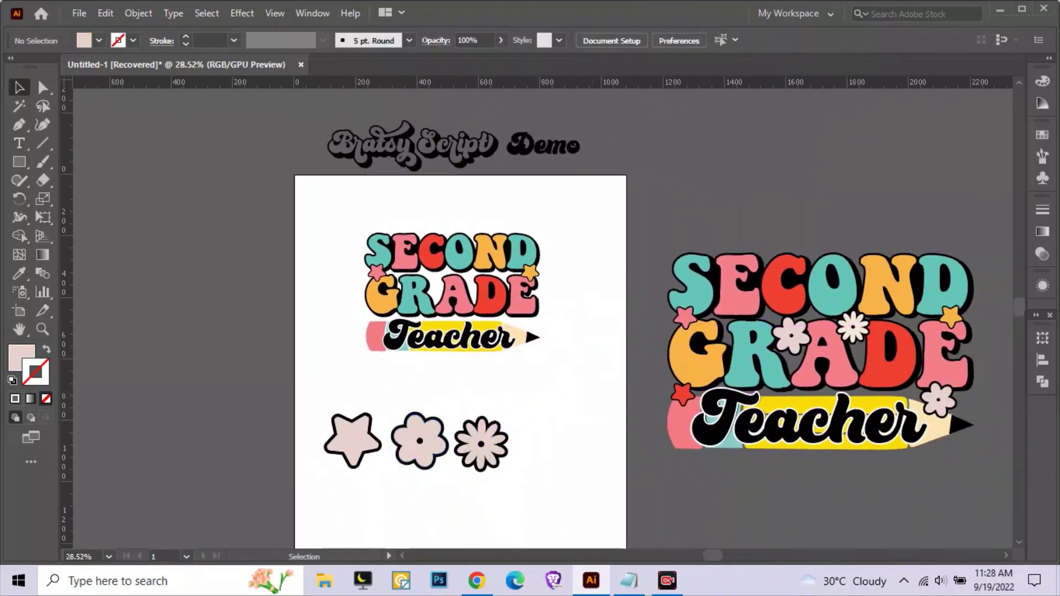
scroll(451, 485, up, 2)
right_click(422, 436)
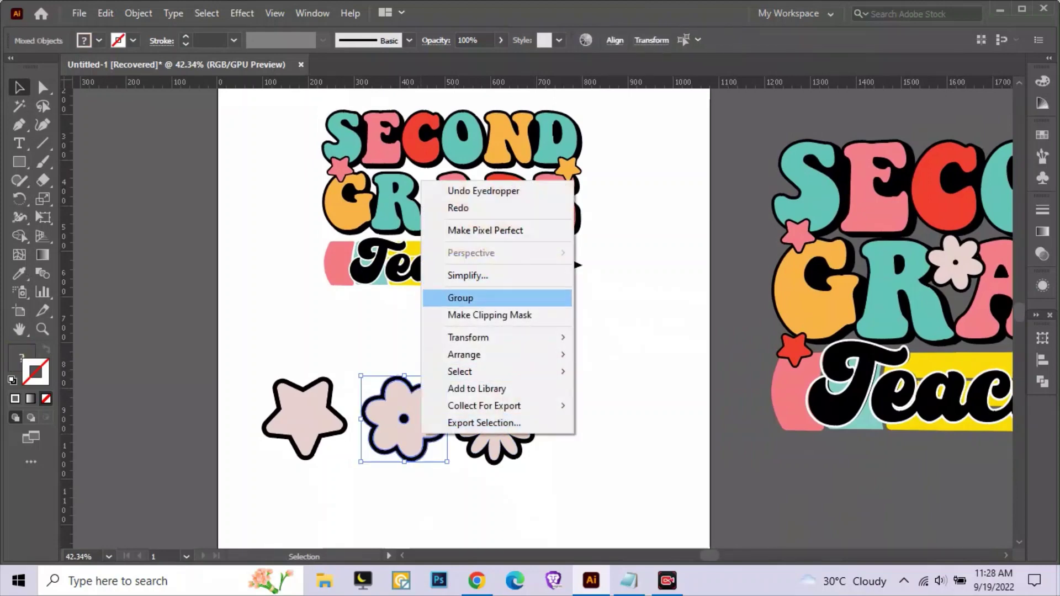
click(461, 297)
mouse_move(405, 436)
mouse_down()
mouse_move(631, 195)
mouse_move(574, 340)
mouse_up()
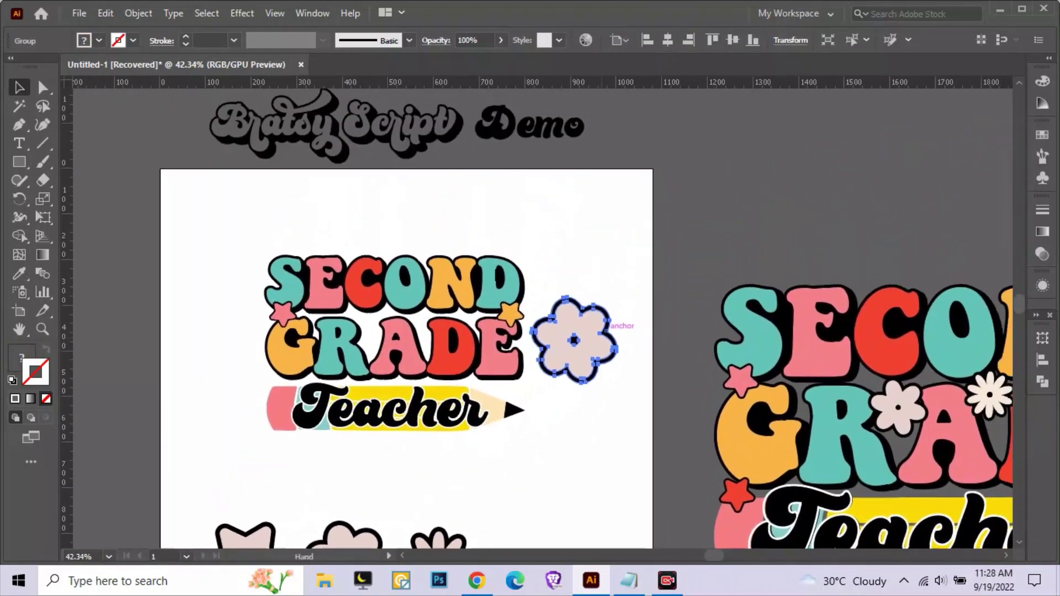
Shrink the flower and place it between the G and R, in front of the letters
scroll(502, 371, up, 2)
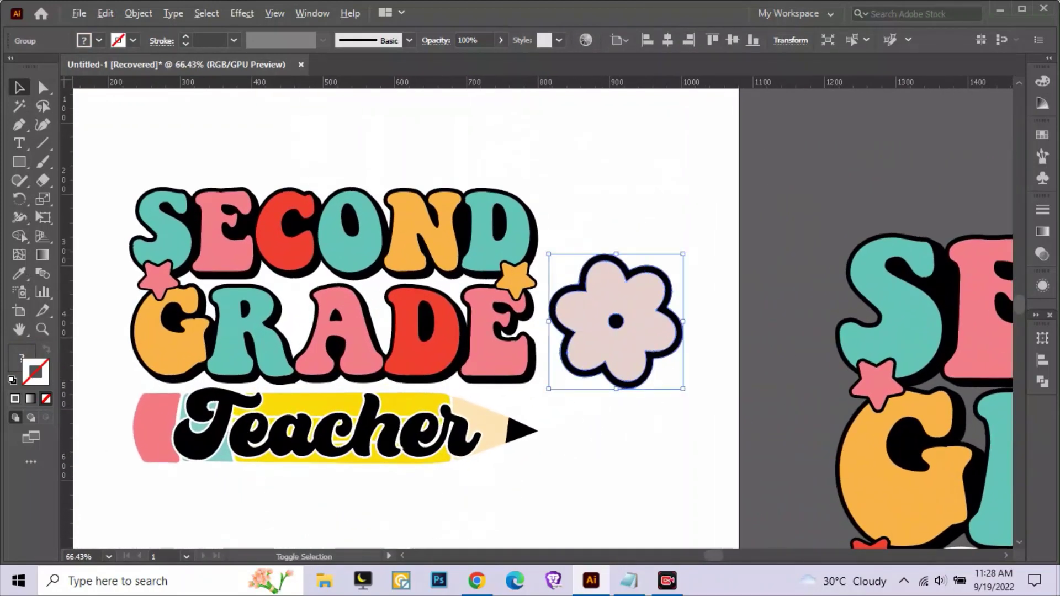
drag(683, 254, 651, 287)
mouse_move(616, 332)
mouse_down()
mouse_move(257, 315)
mouse_move(291, 291)
mouse_up()
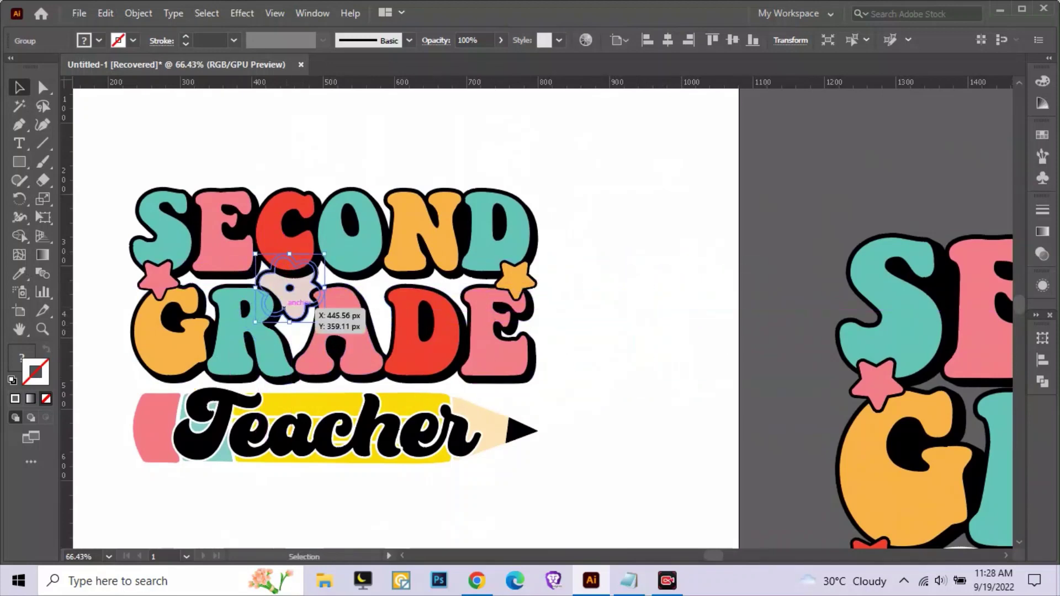
right_click(307, 290)
click(513, 481)
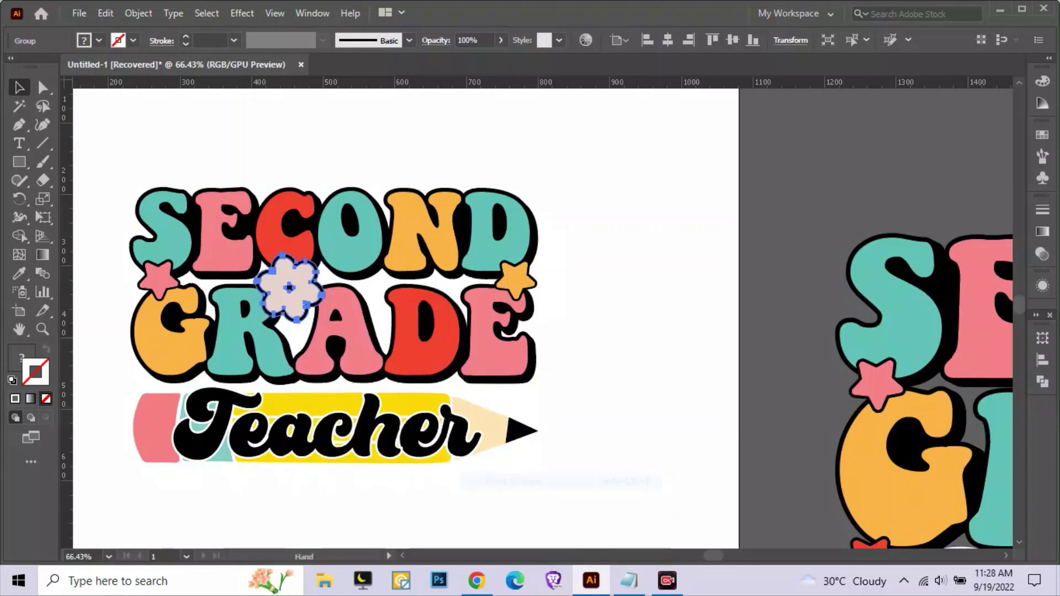
key(ctrl+plus)
key(ctrl+plus)
mouse_move(473, 252)
mouse_down()
mouse_move(478, 260)
mouse_move(357, 262)
mouse_move(354, 237)
mouse_move(309, 237)
mouse_move(386, 253)
mouse_up()
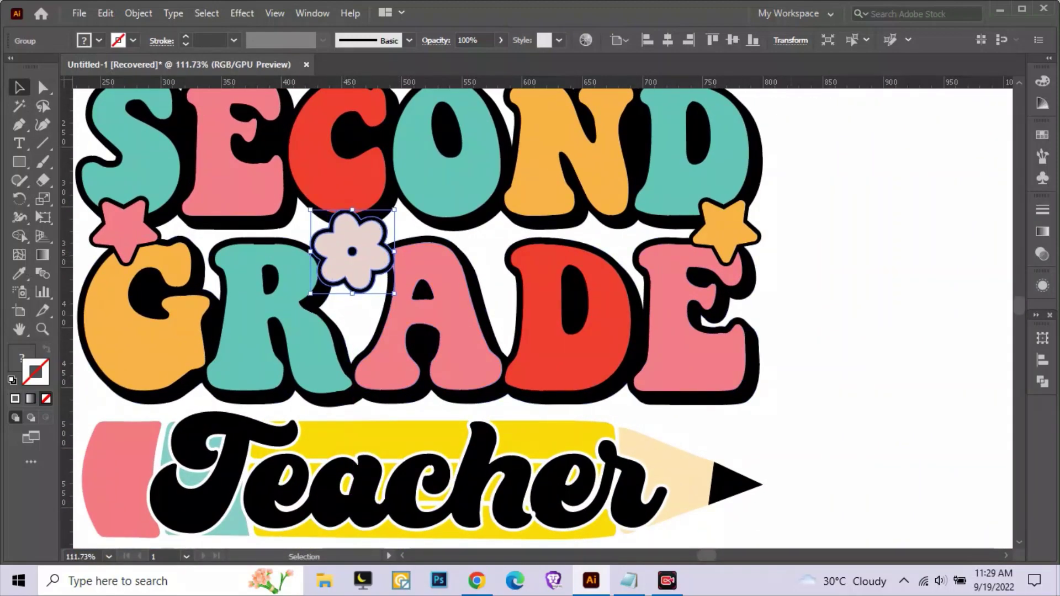
key(ctrl+shift+a)
Give the flower the letters' thick black outline using the Eyedropper
scroll(419, 309, down, 3)
scroll(486, 309, down, 3)
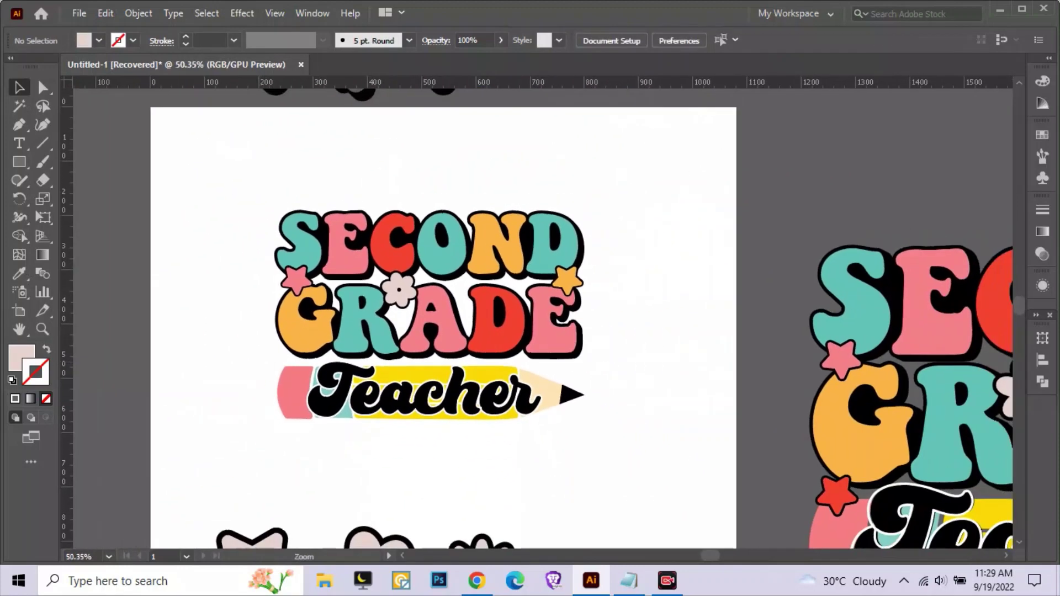
scroll(485, 309, up, 4)
scroll(339, 309, down, 3)
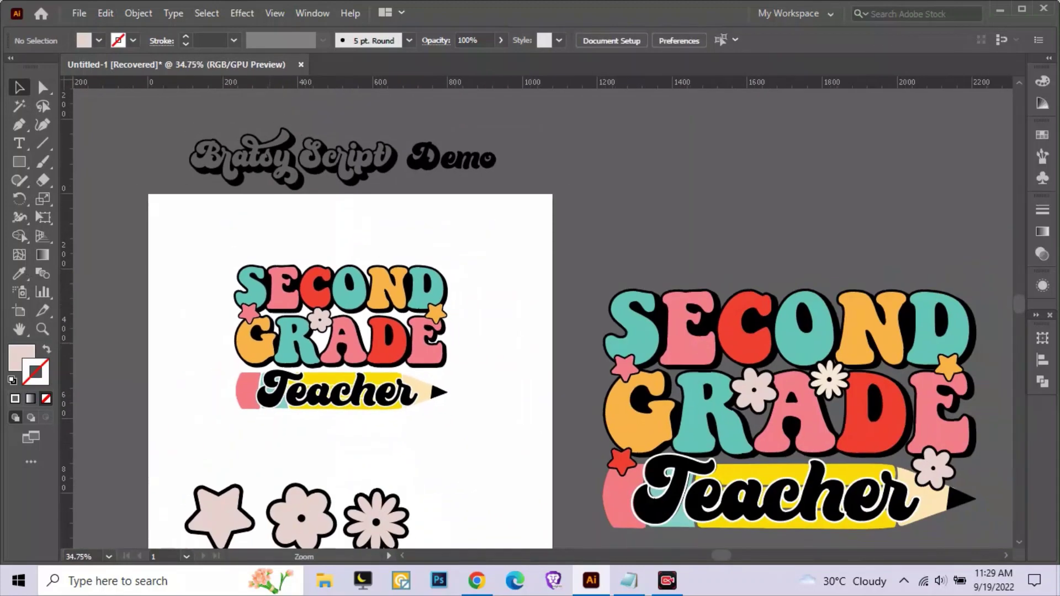
scroll(320, 338, up, 3)
scroll(320, 338, up, 1)
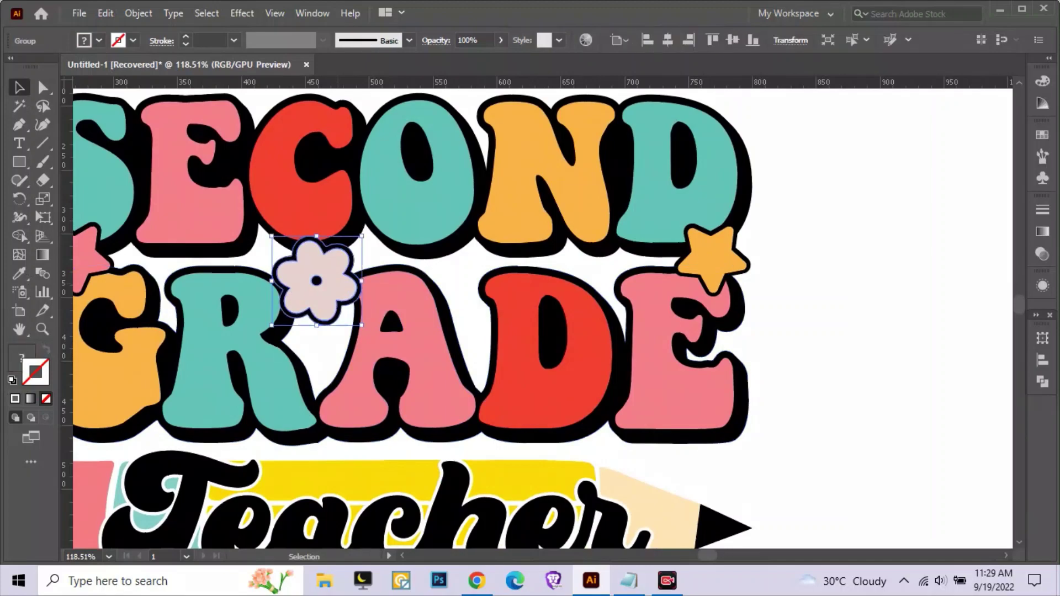
double_click(316, 280)
key(i)
scroll(981, 373, down, 2)
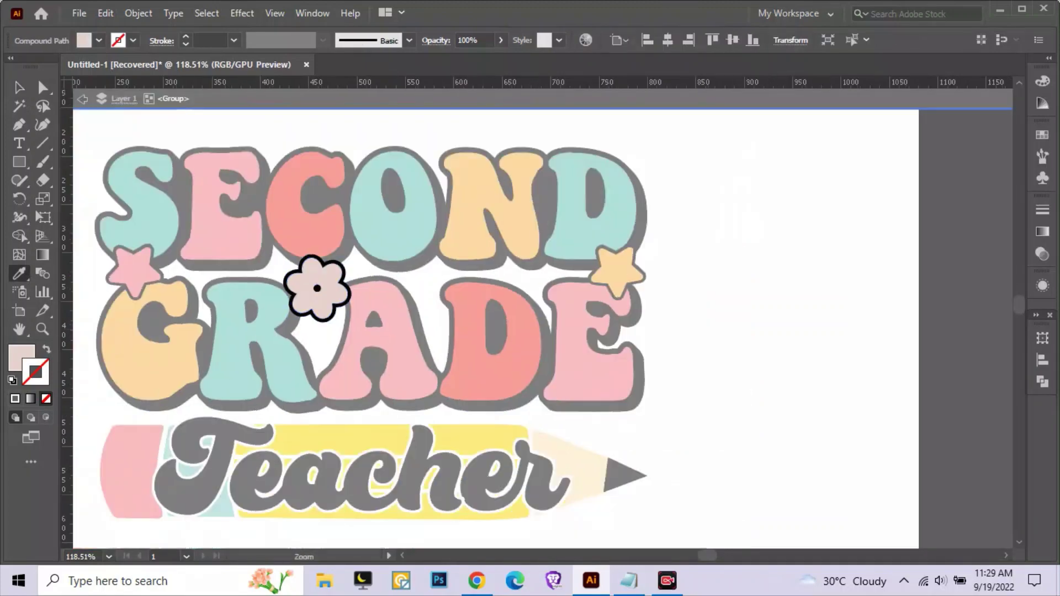
scroll(981, 373, down, 1)
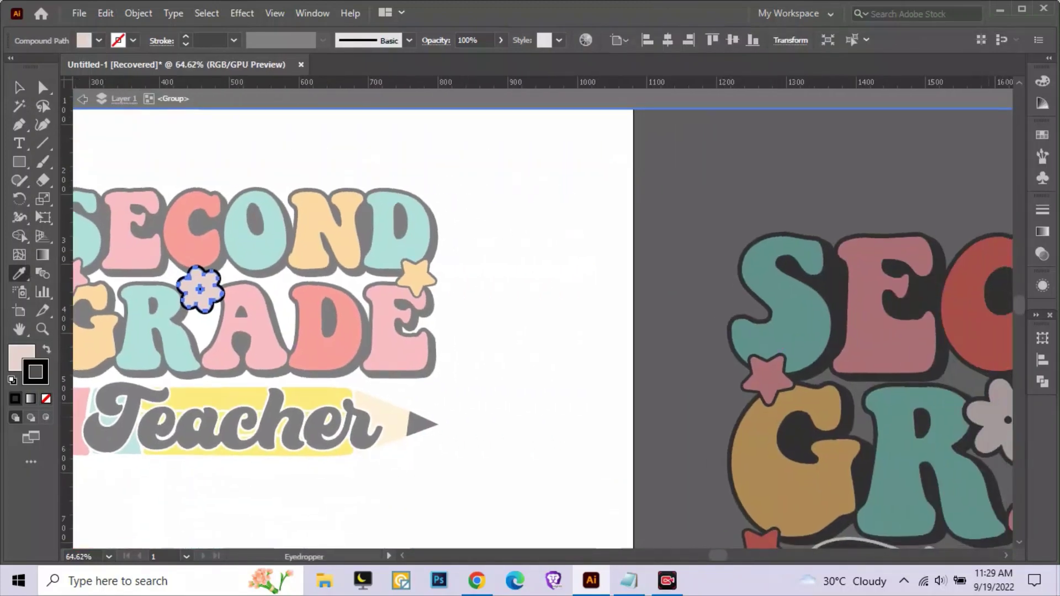
key(Escape)
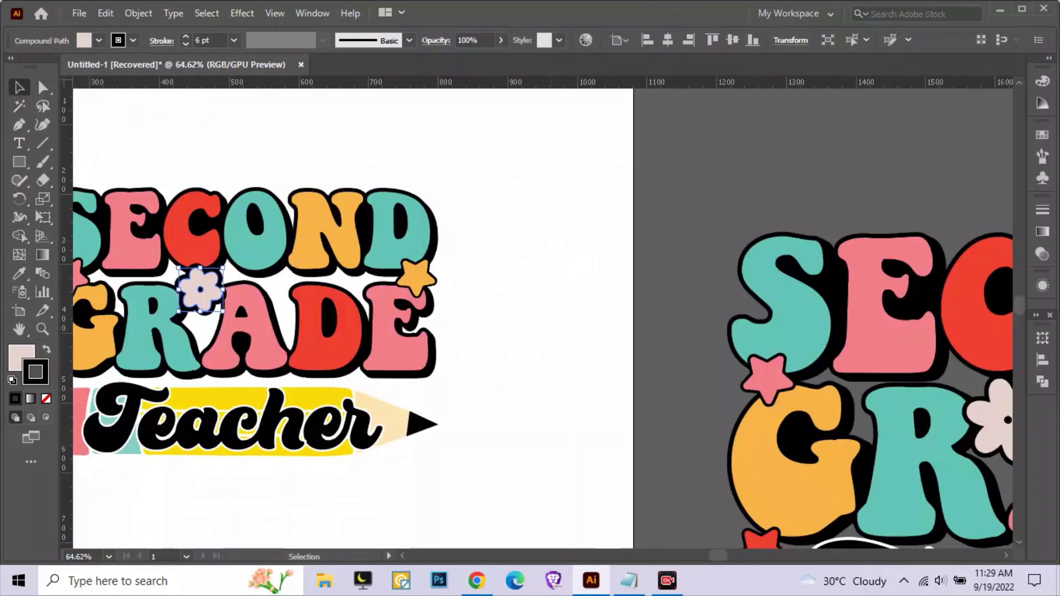
scroll(546, 243, down, 1)
scroll(547, 243, down, 1)
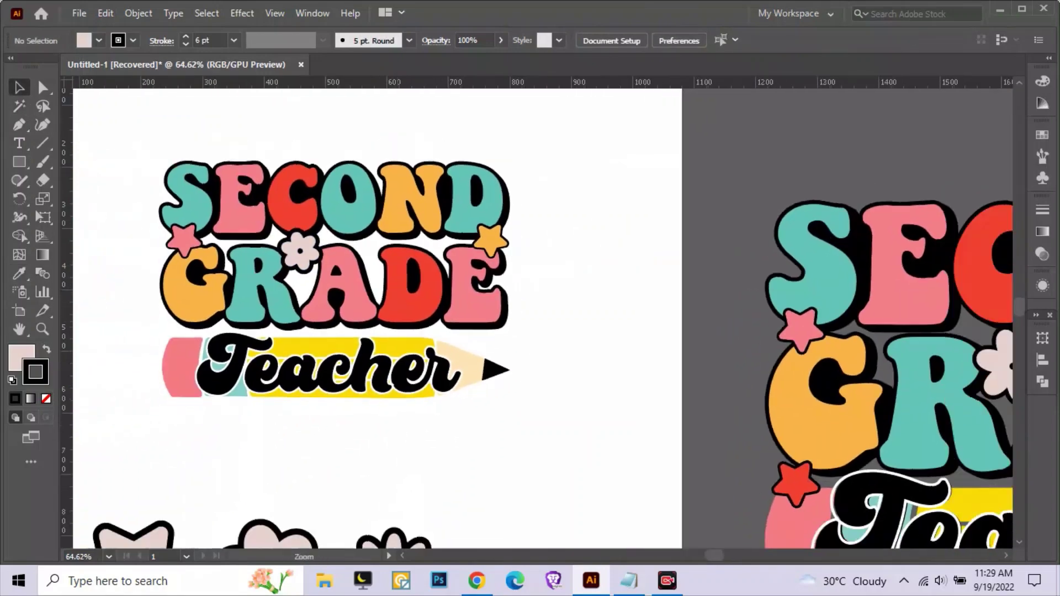
scroll(547, 243, down, 1)
scroll(546, 243, down, 1)
scroll(392, 305, up, 1)
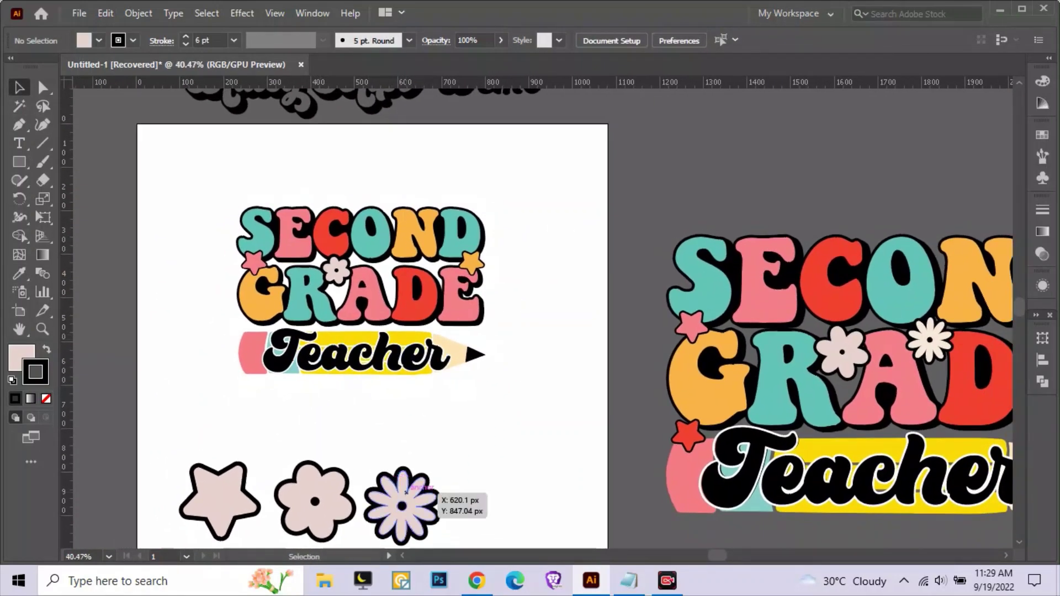
Group the daisy, then duplicate it and shrink the copy
drag(408, 488, 551, 298)
key(ctrl+z)
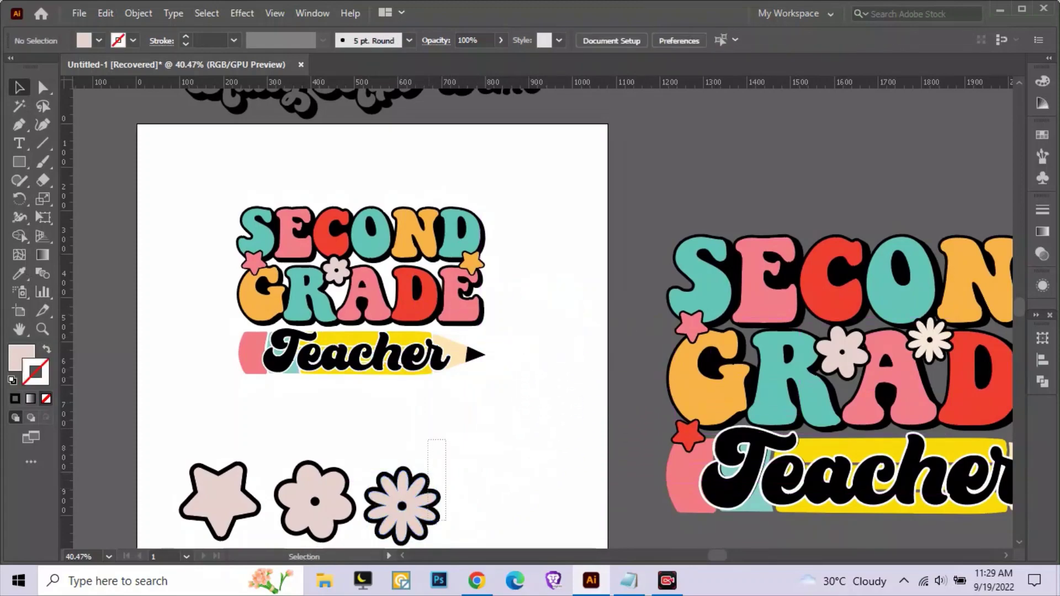
right_click(428, 519)
click(452, 378)
mouse_move(402, 505)
mouse_down()
mouse_move(548, 351)
mouse_move(549, 298)
mouse_up()
scroll(530, 238, up, 2)
scroll(530, 237, up, 3)
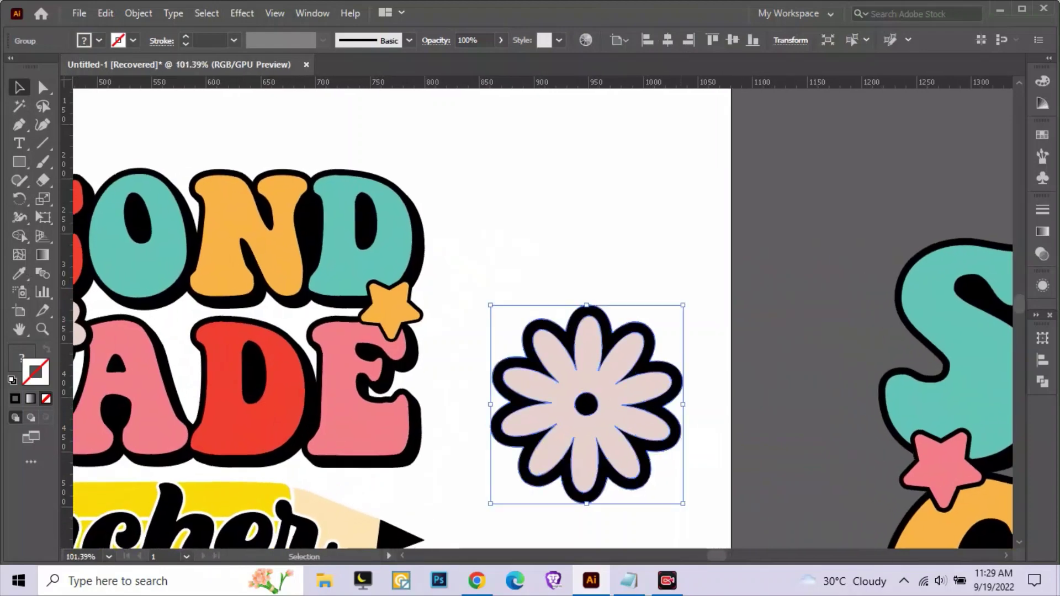
drag(683, 304, 640, 345)
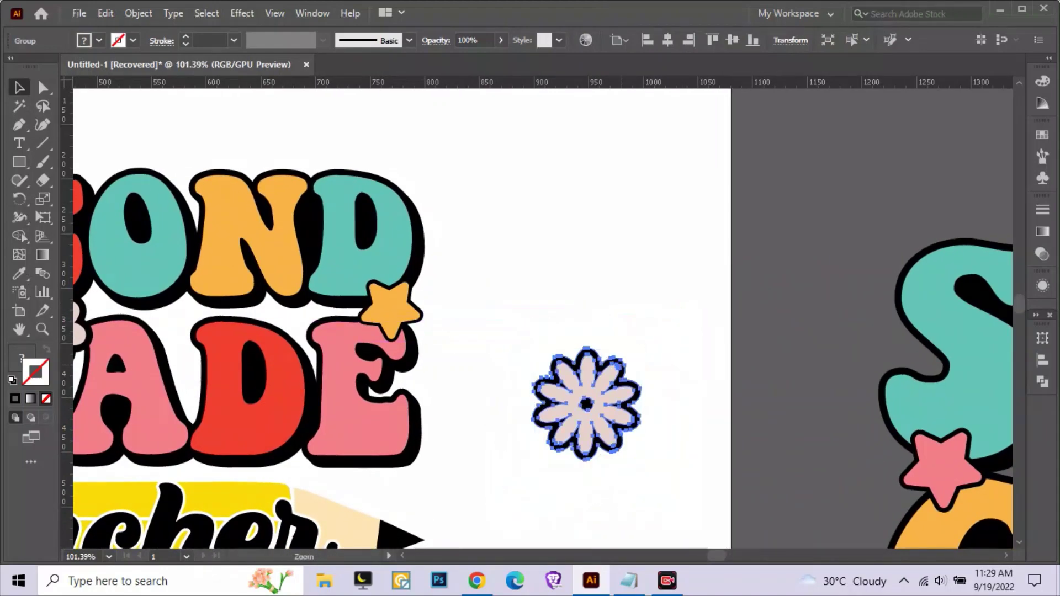
Place the small daisy between the A and D, in front of the letters
scroll(611, 372, down, 3)
drag(478, 387, 610, 365)
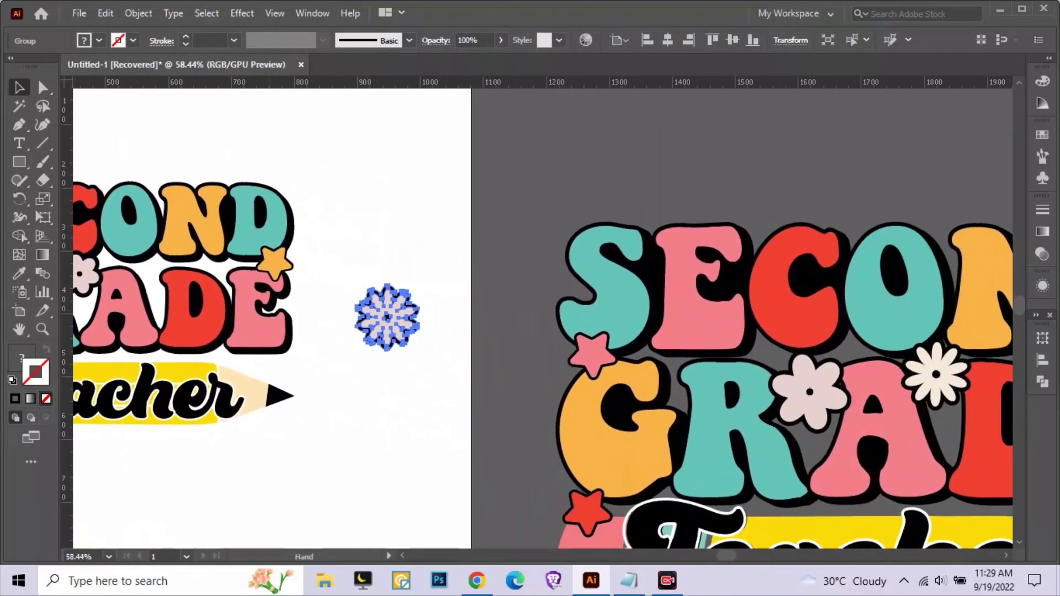
scroll(610, 364, up, 3)
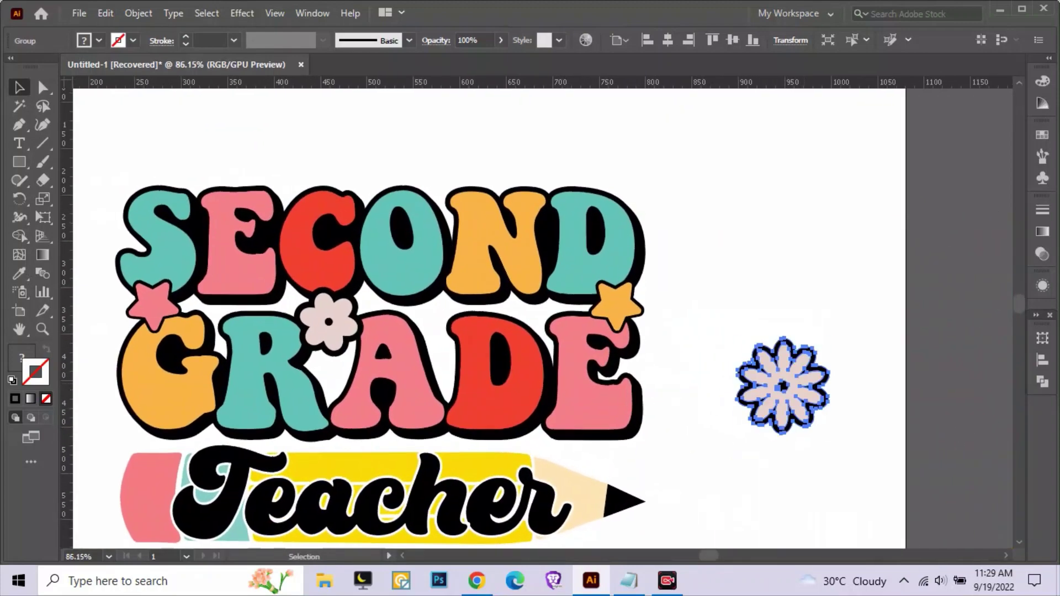
drag(783, 386, 530, 315)
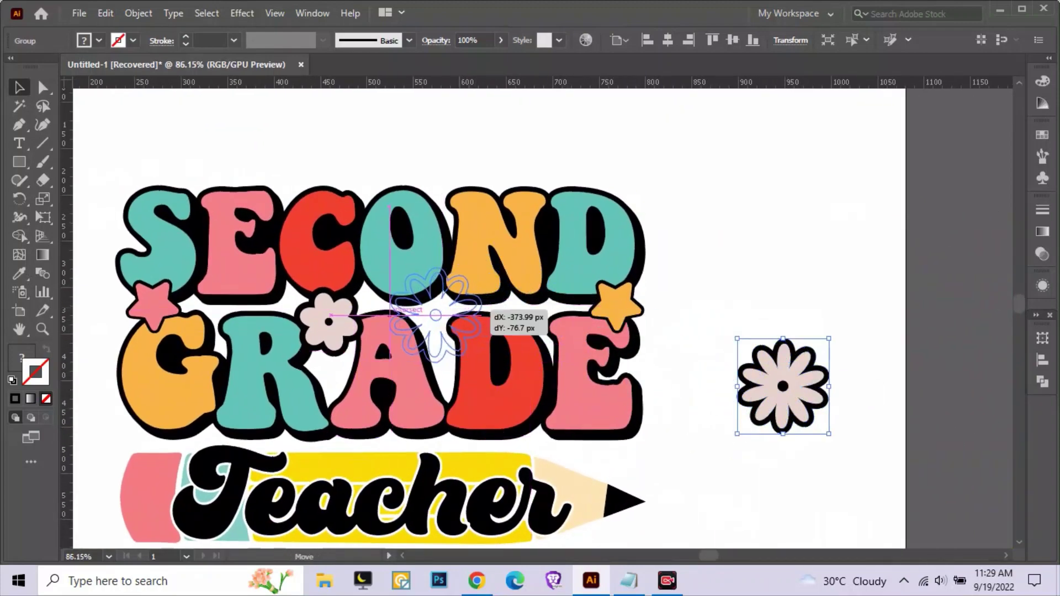
drag(435, 316, 438, 312)
scroll(438, 312, up, 4)
drag(563, 229, 551, 241)
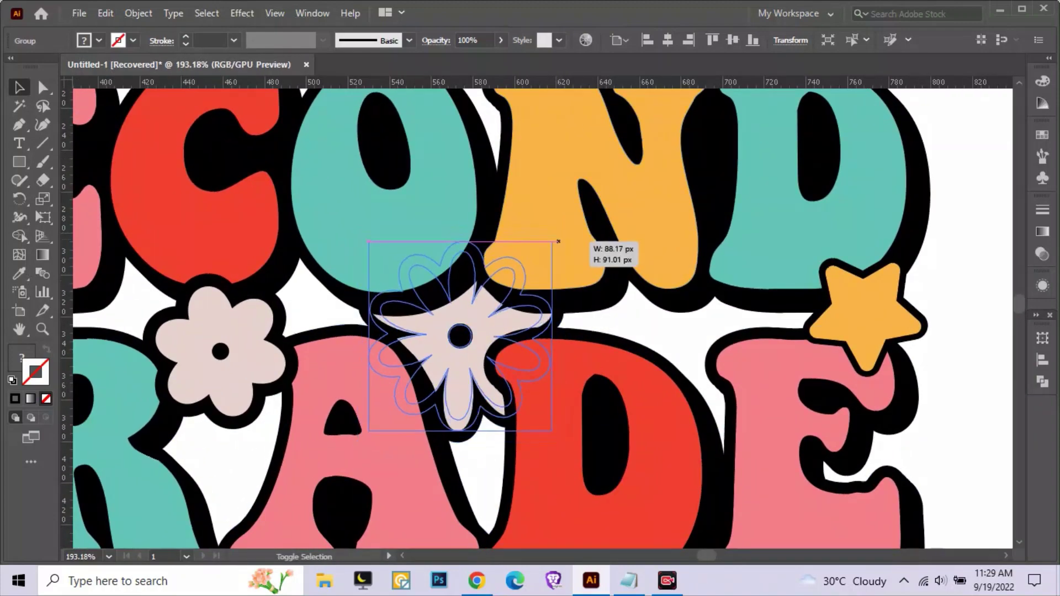
right_click(448, 332)
click(673, 253)
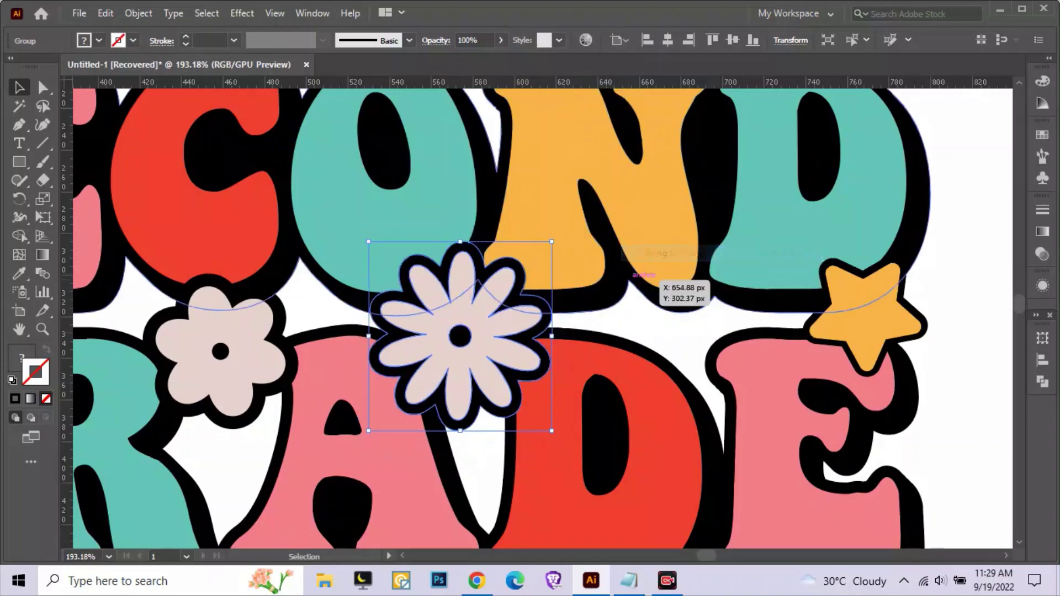
Fine-tune the daisy's size and nudge it slightly down into position
scroll(506, 325, down, 3)
scroll(506, 324, up, 6)
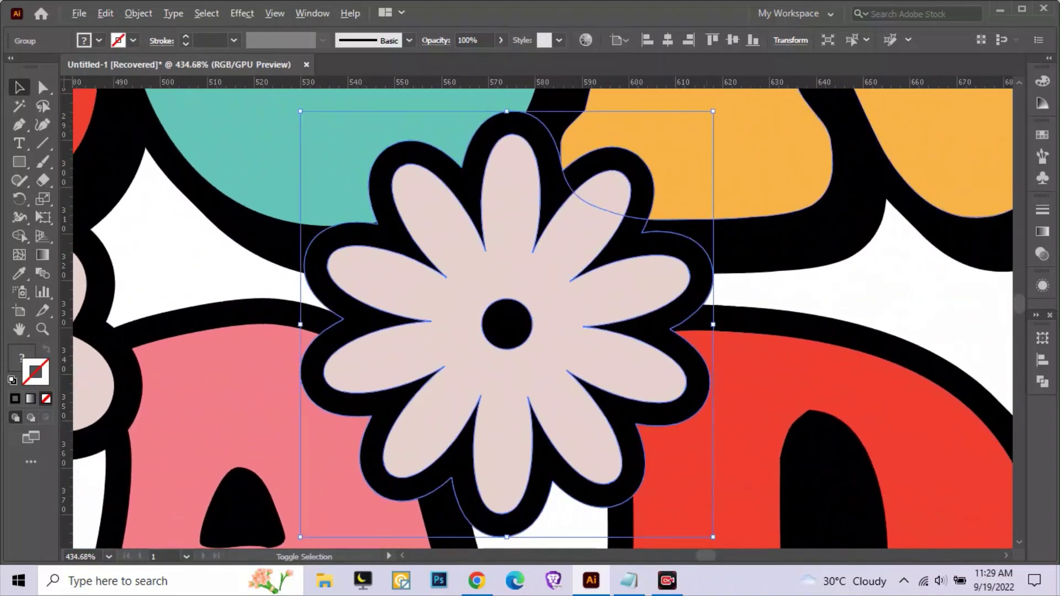
drag(713, 111, 625, 201)
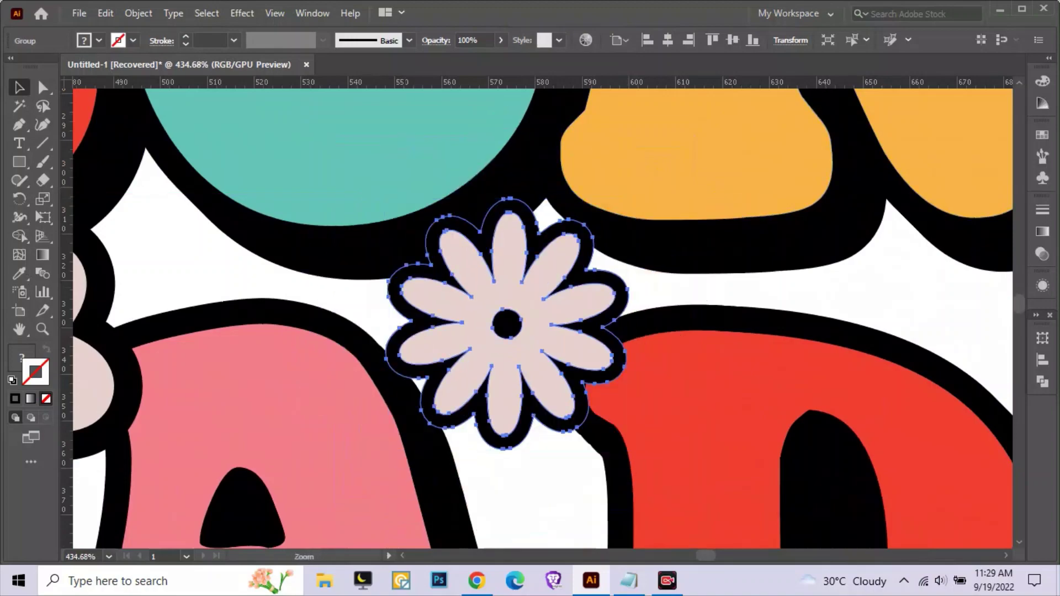
scroll(397, 294, down, 6)
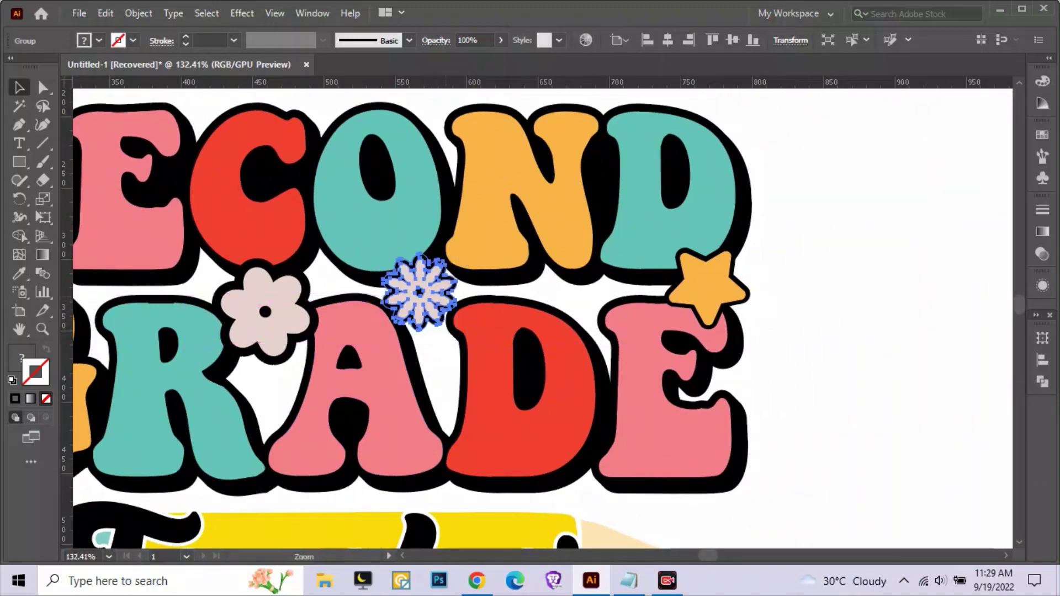
scroll(435, 296, down, 3)
scroll(435, 295, up, 5)
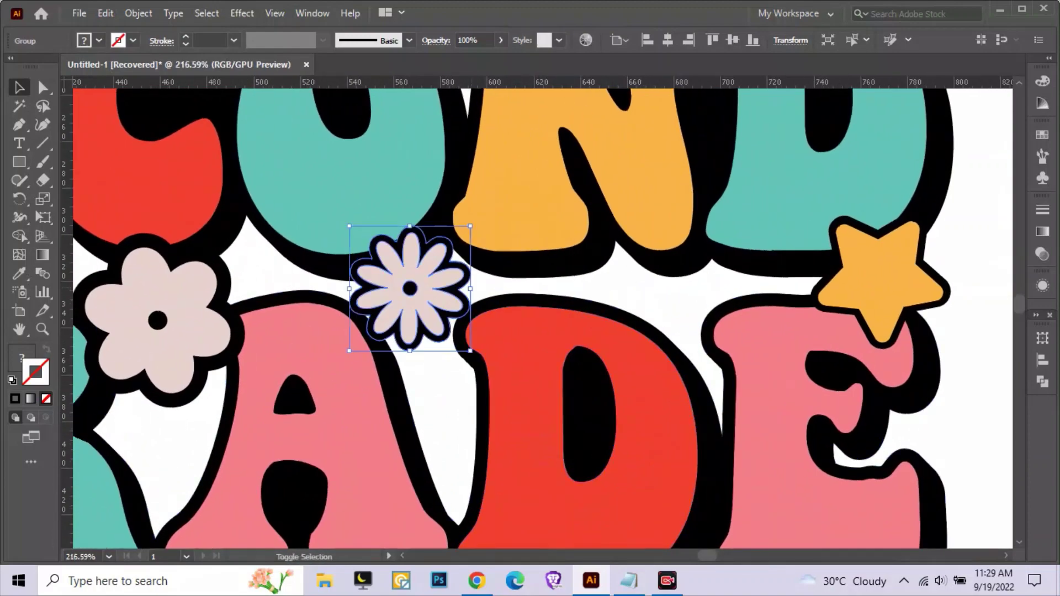
scroll(420, 291, down, 4)
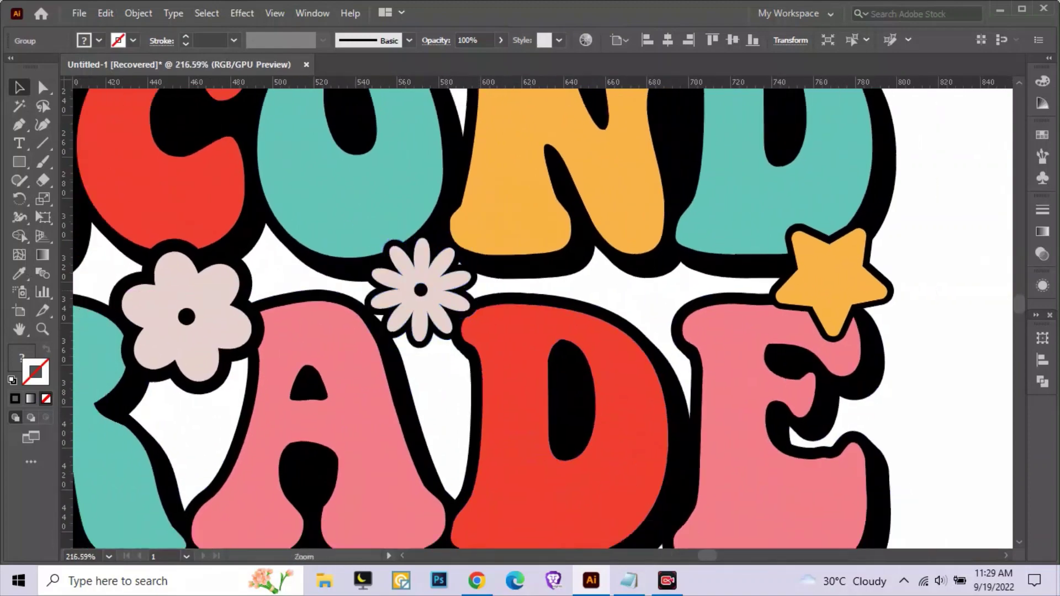
scroll(421, 291, down, 1)
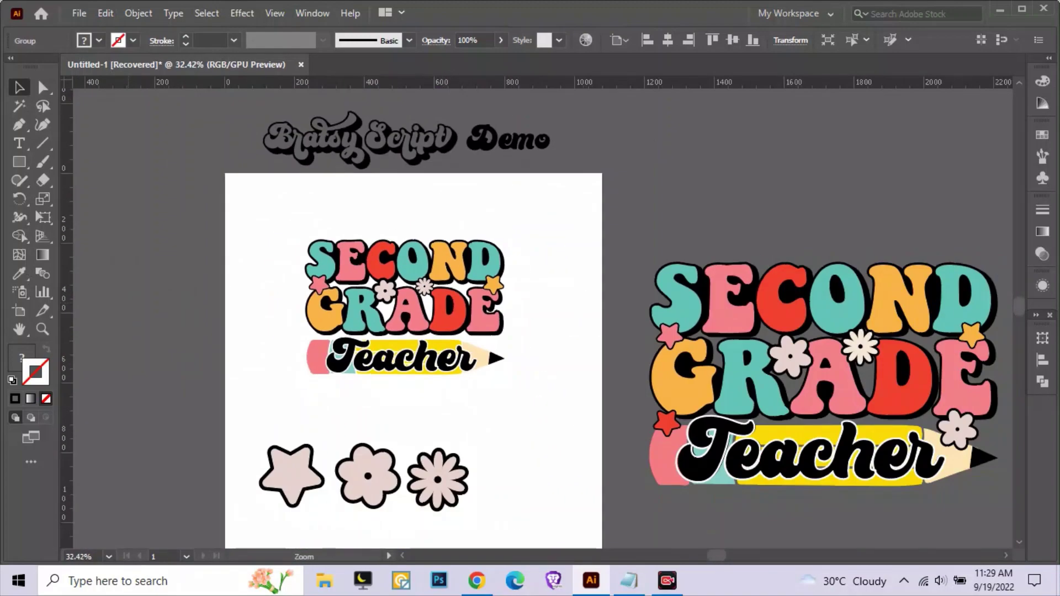
scroll(421, 291, up, 3)
scroll(420, 291, up, 2)
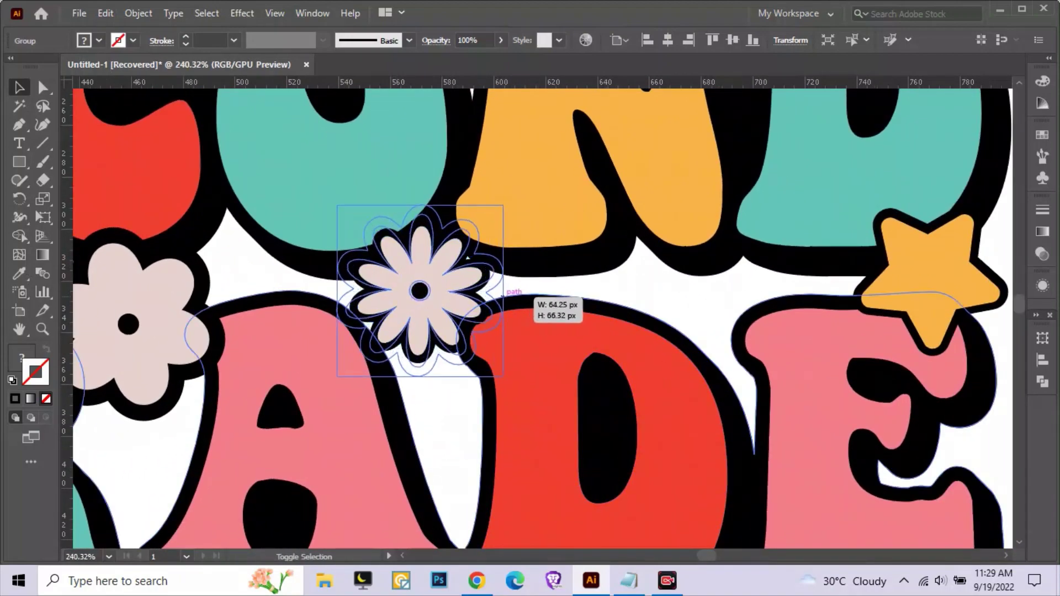
drag(490, 291, 509, 291)
drag(420, 297, 420, 305)
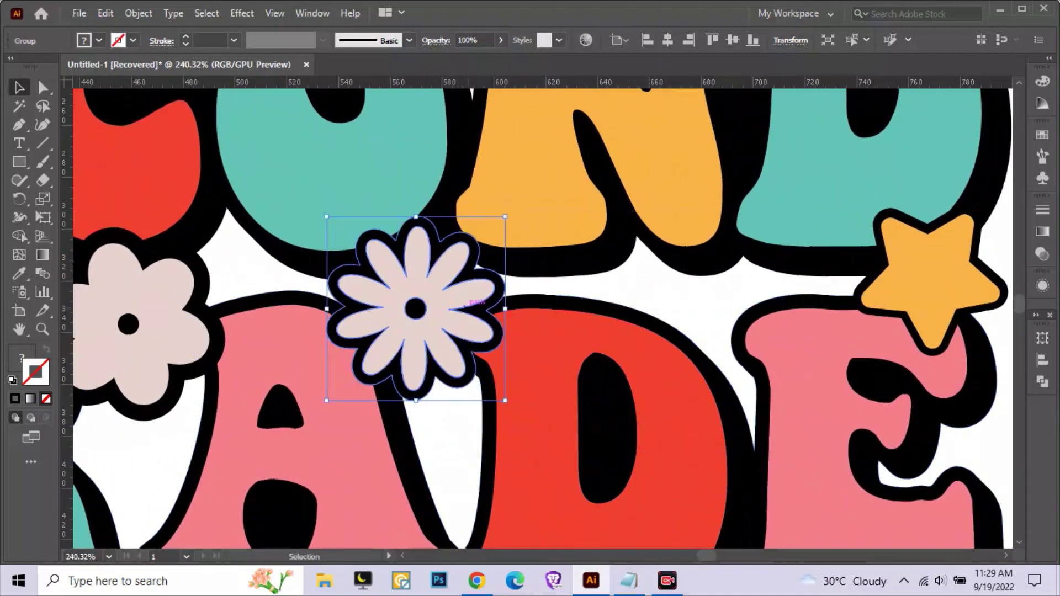
scroll(472, 293, down, 3)
scroll(472, 293, down, 3)
Scale up the flower beside the pencil tip from its centre
key(ctrl+shift+a)
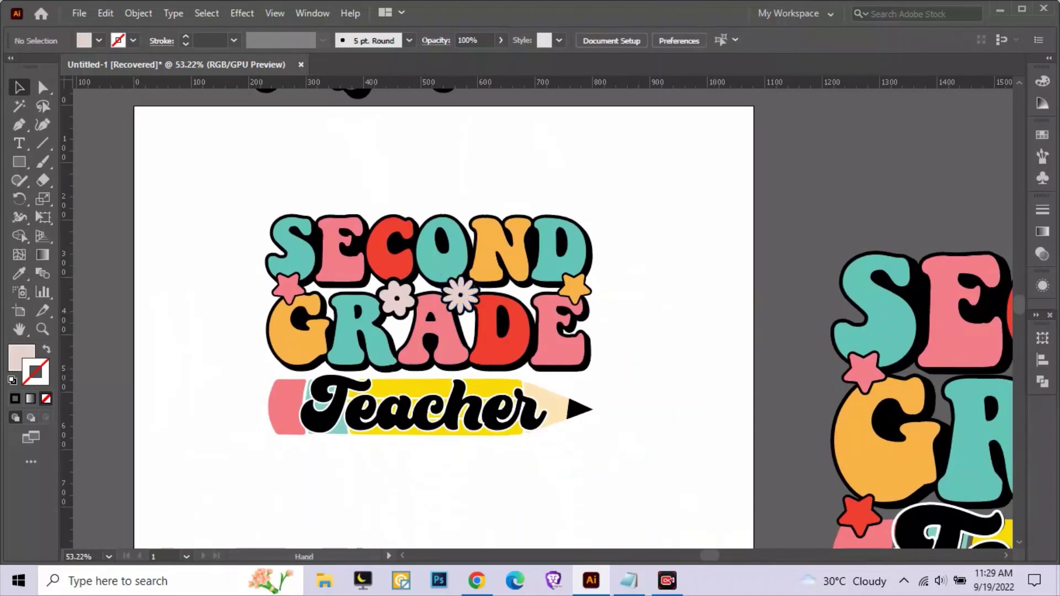
drag(530, 298, 356, 254)
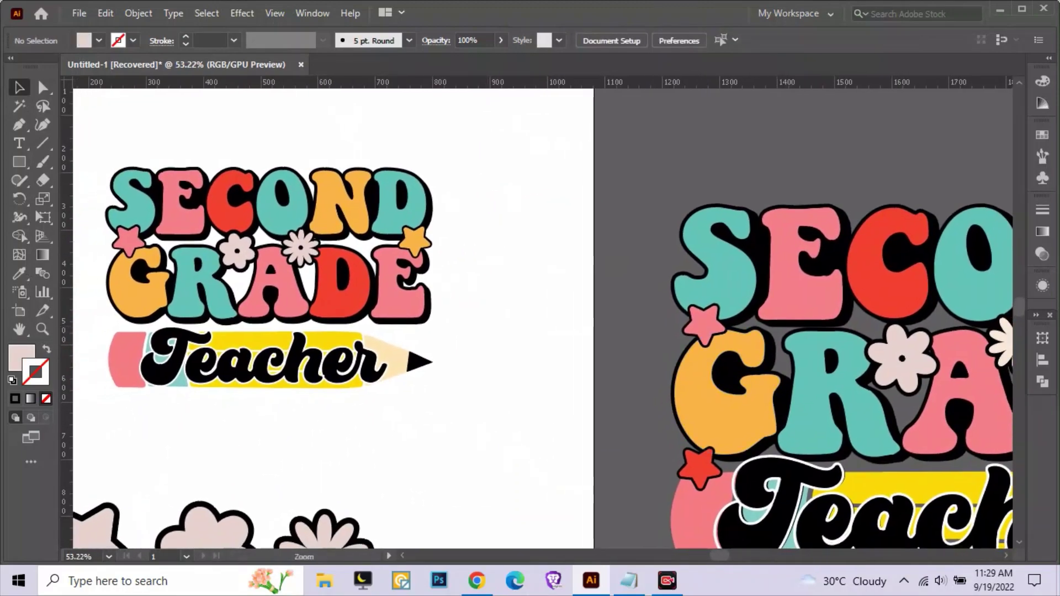
scroll(905, 331, down, 2)
scroll(906, 331, up, 2)
scroll(466, 305, down, 2)
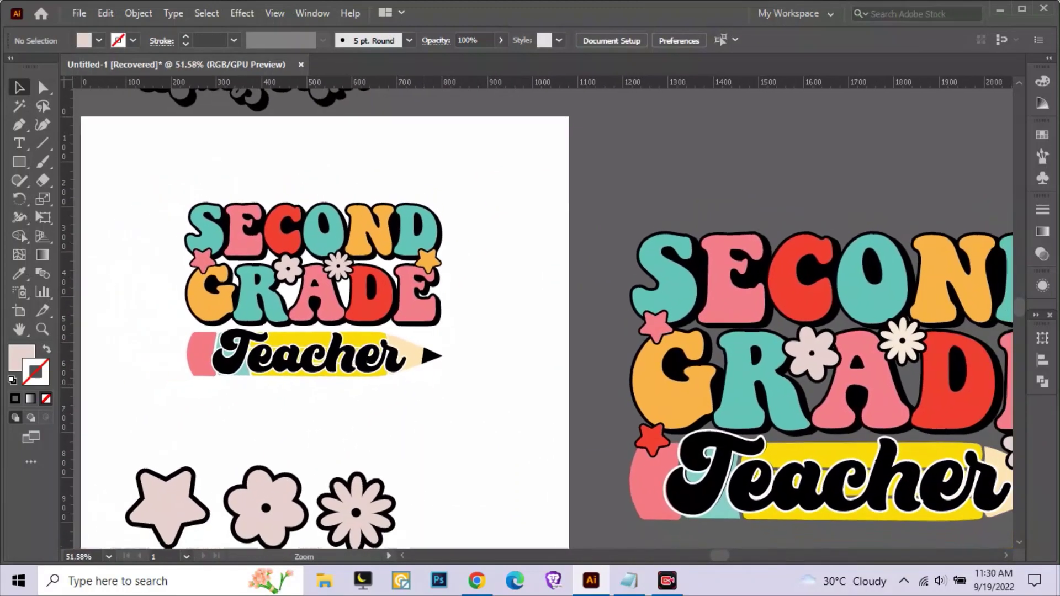
drag(530, 298, 480, 269)
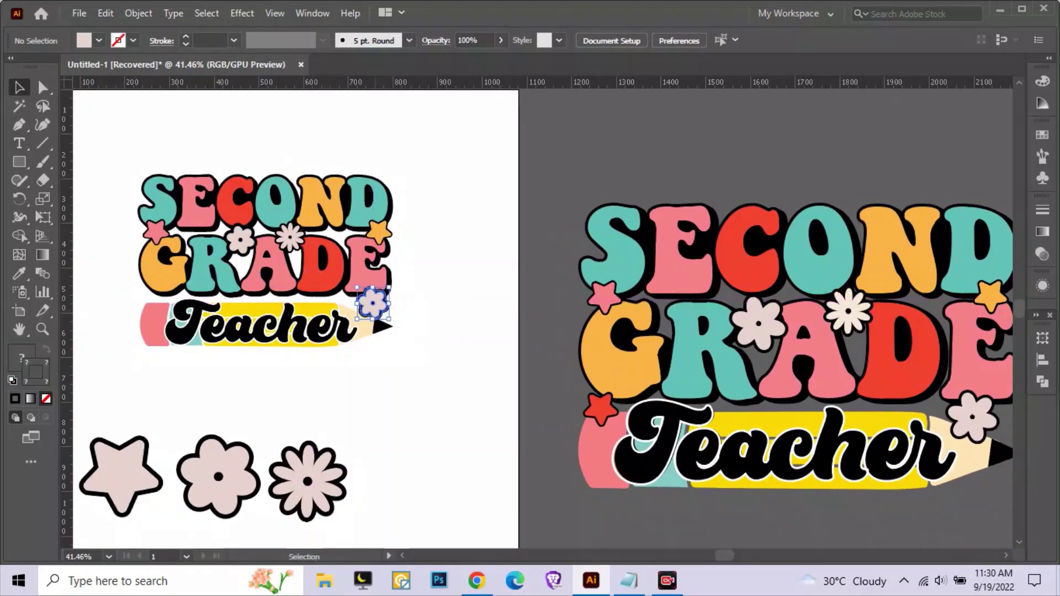
drag(375, 289, 436, 289)
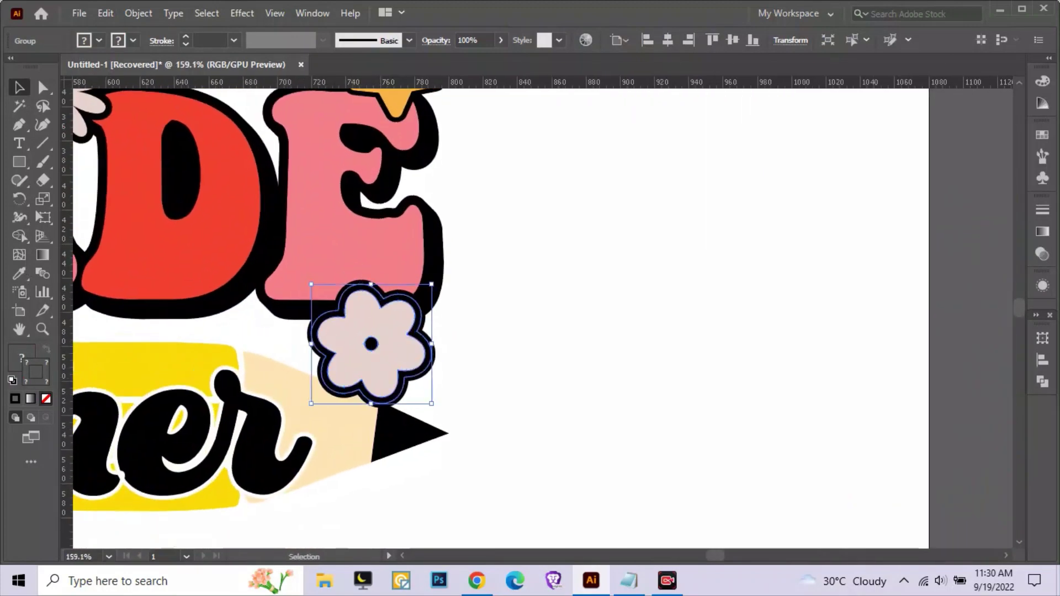
drag(431, 344, 441, 343)
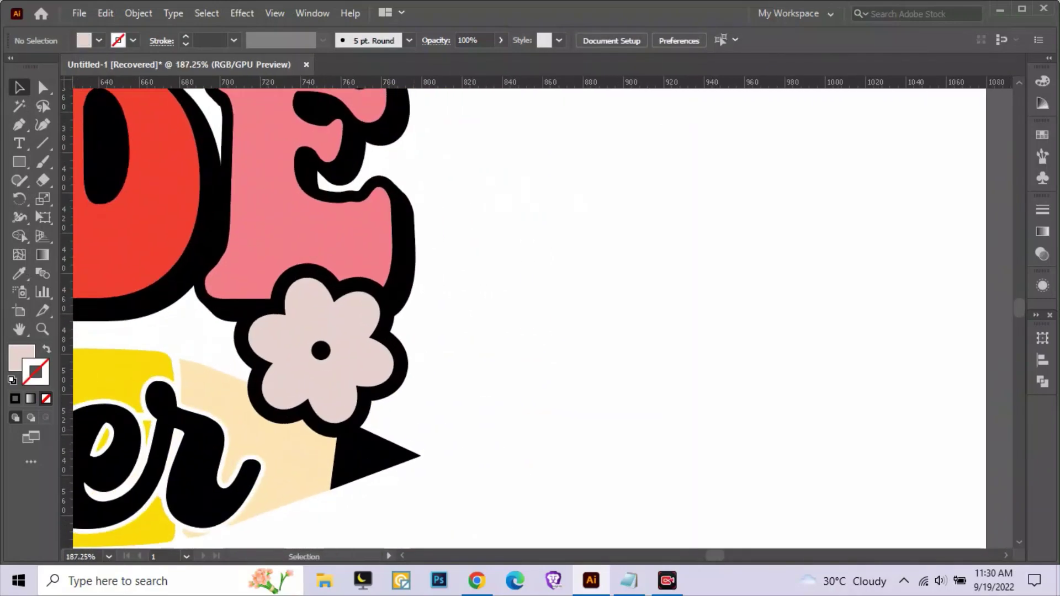
Nudge the pencil-tip flower slightly left against the E, undoing a stray move
click(395, 362)
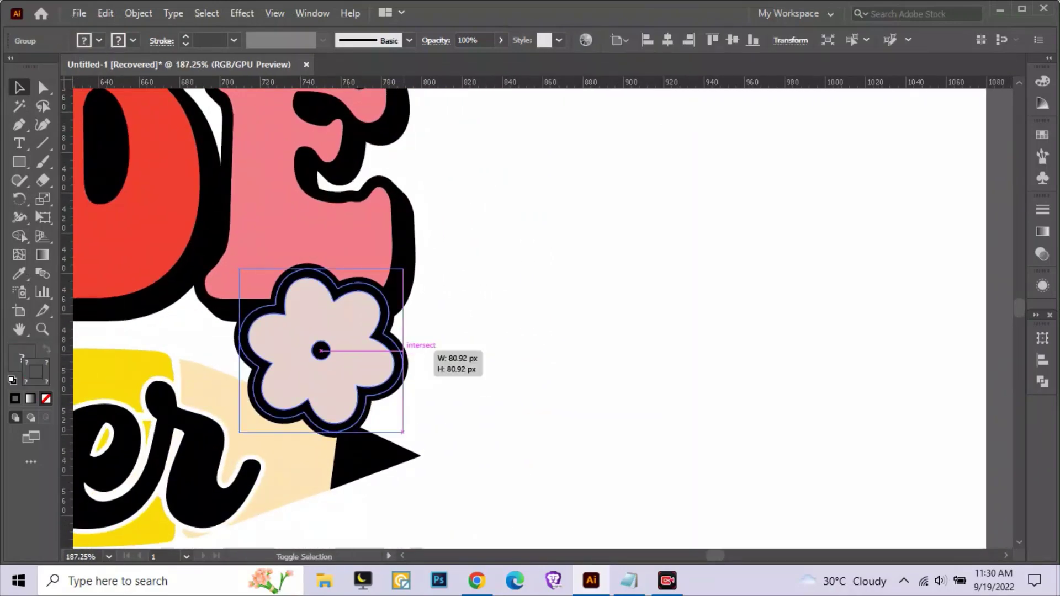
drag(404, 351, 614, 346)
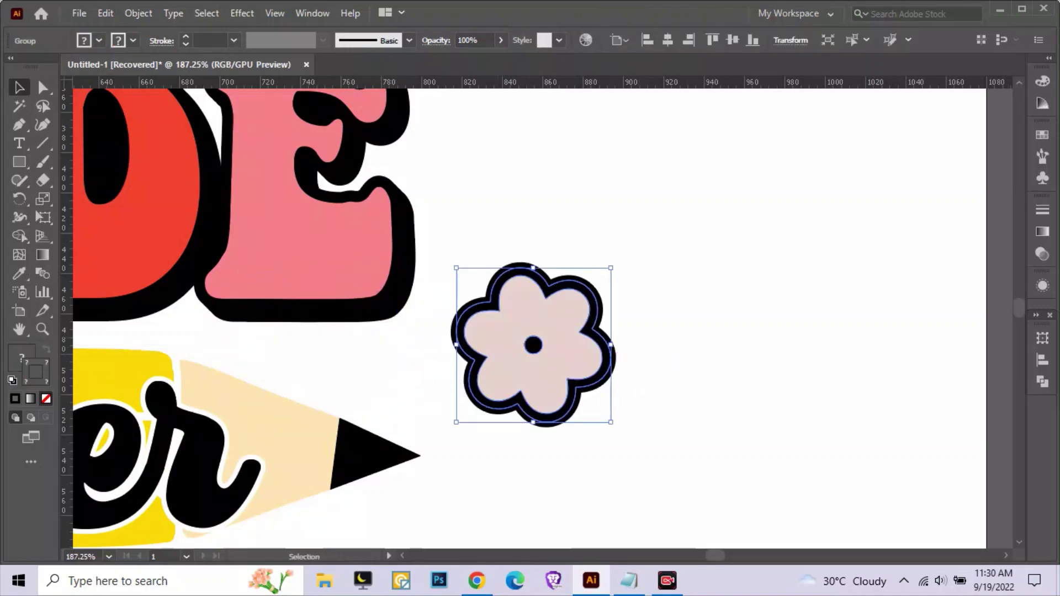
key(ctrl+z)
key(ctrl+shift+a)
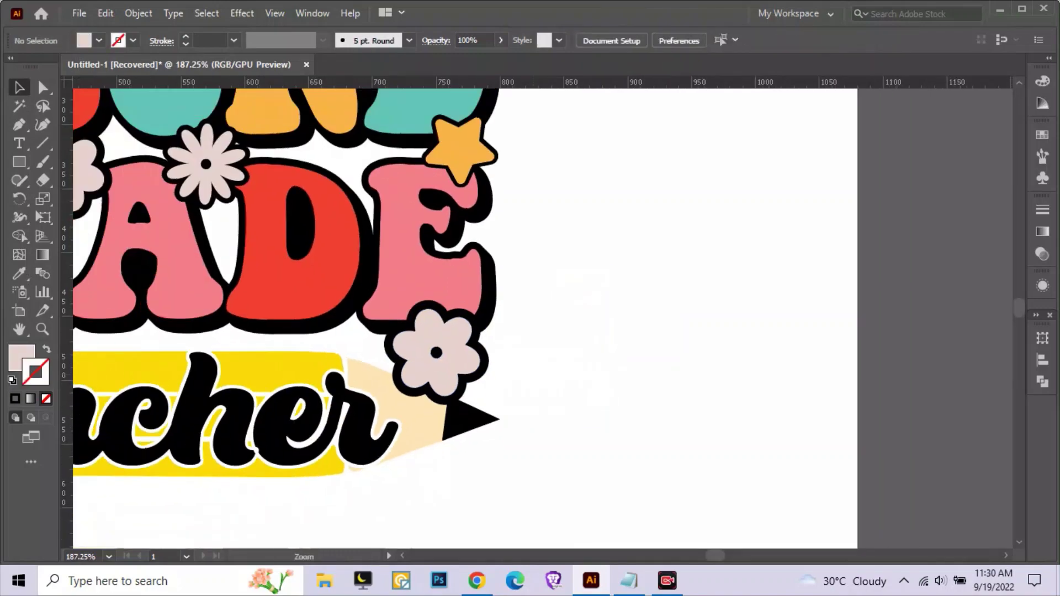
scroll(645, 356, down, 4)
scroll(645, 356, down, 1)
scroll(640, 358, down, 1)
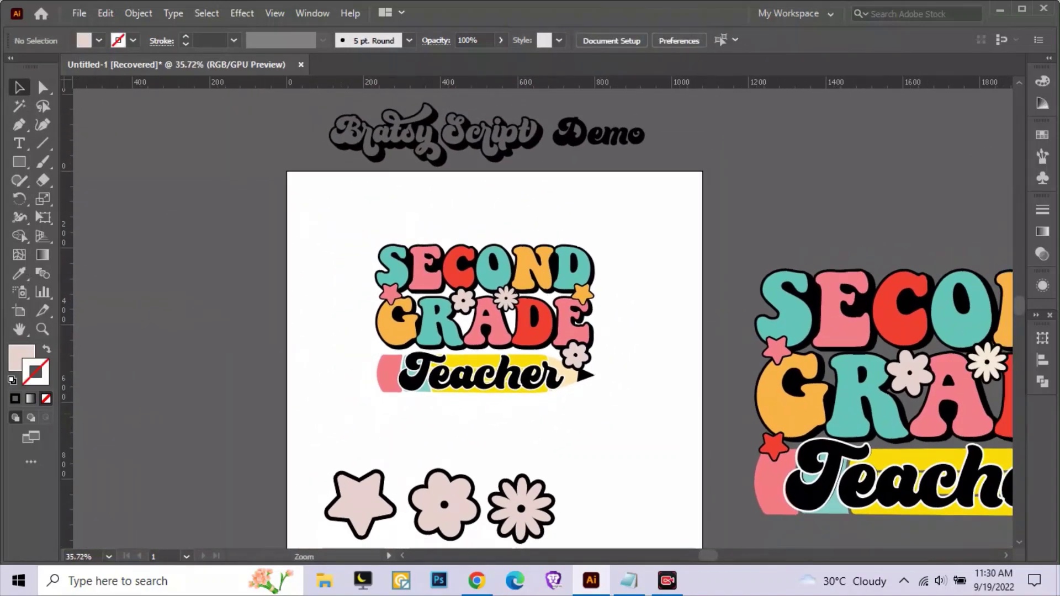
scroll(600, 312, up, 2)
scroll(600, 313, up, 3)
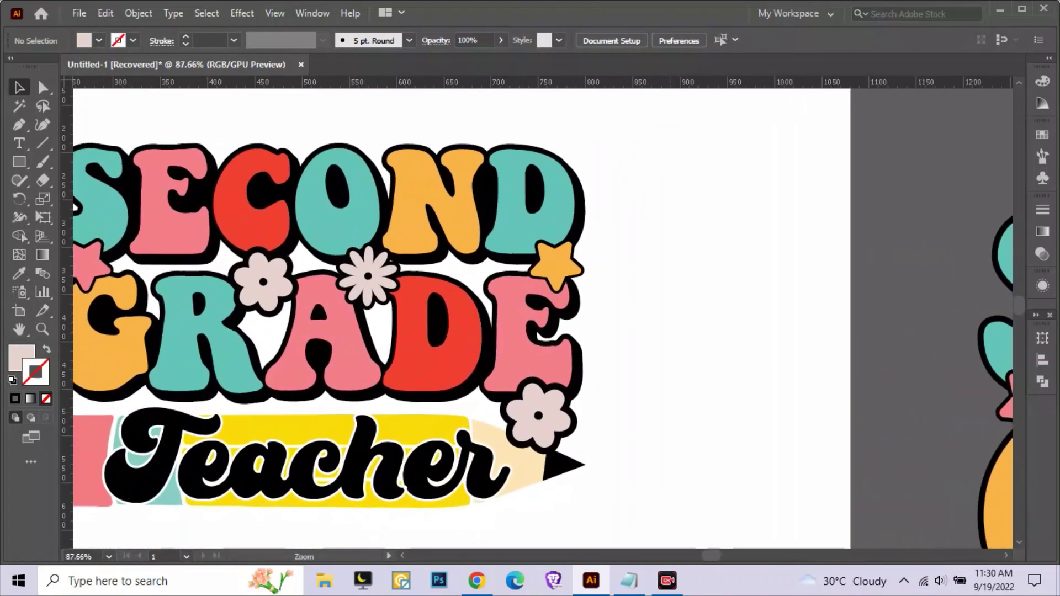
scroll(571, 422, up, 1)
scroll(571, 423, up, 2)
scroll(572, 422, up, 2)
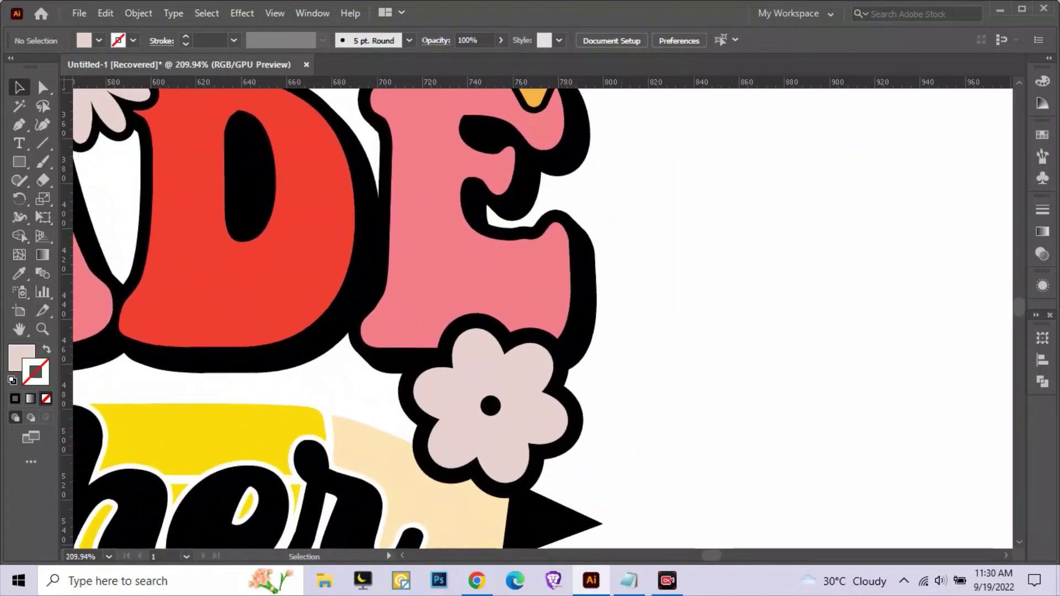
drag(575, 408, 549, 406)
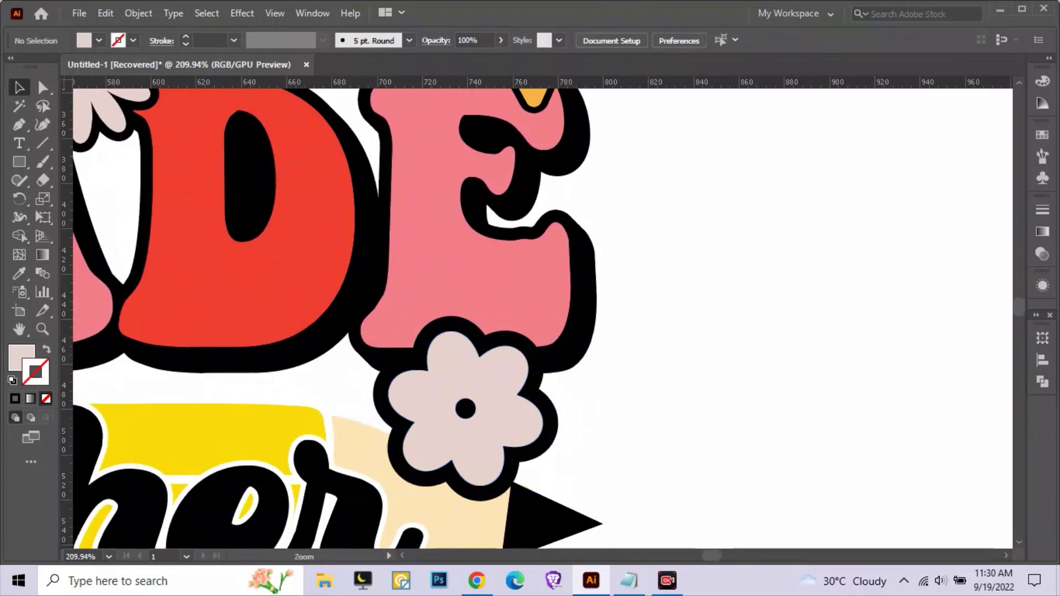
scroll(658, 343, down, 10)
Alt-drag a copy of the pink star down to the pencil's eraser end
drag(662, 331, 394, 312)
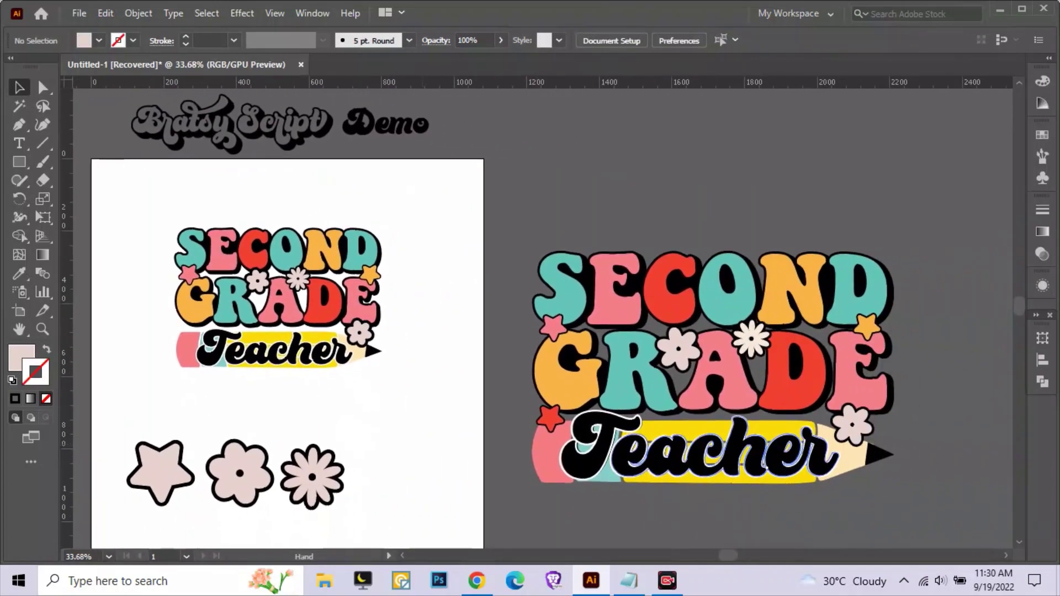
scroll(182, 273, up, 5)
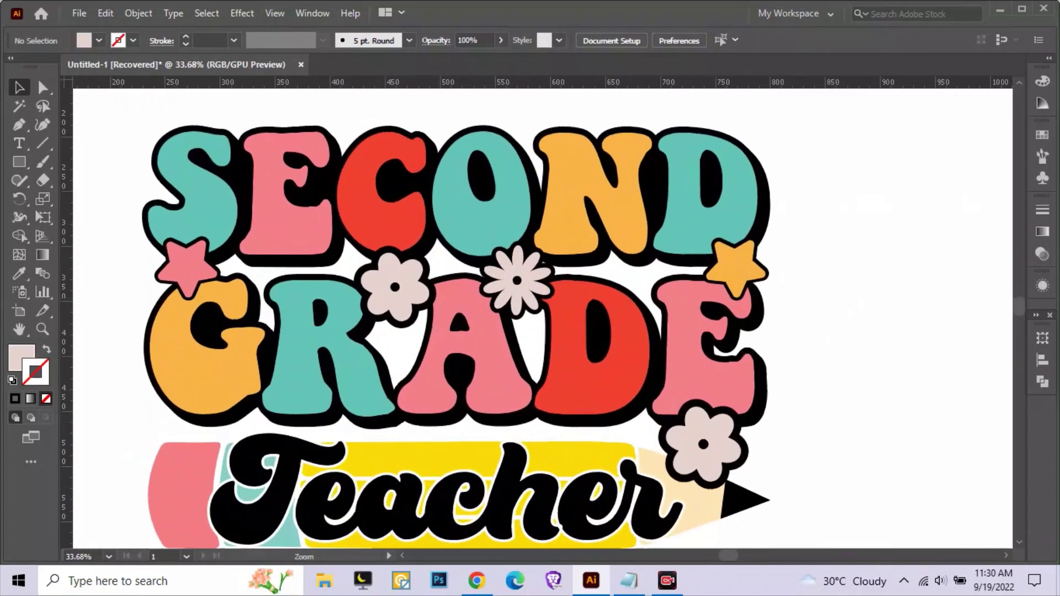
scroll(182, 272, up, 2)
scroll(188, 276, down, 7)
scroll(331, 309, left, 3)
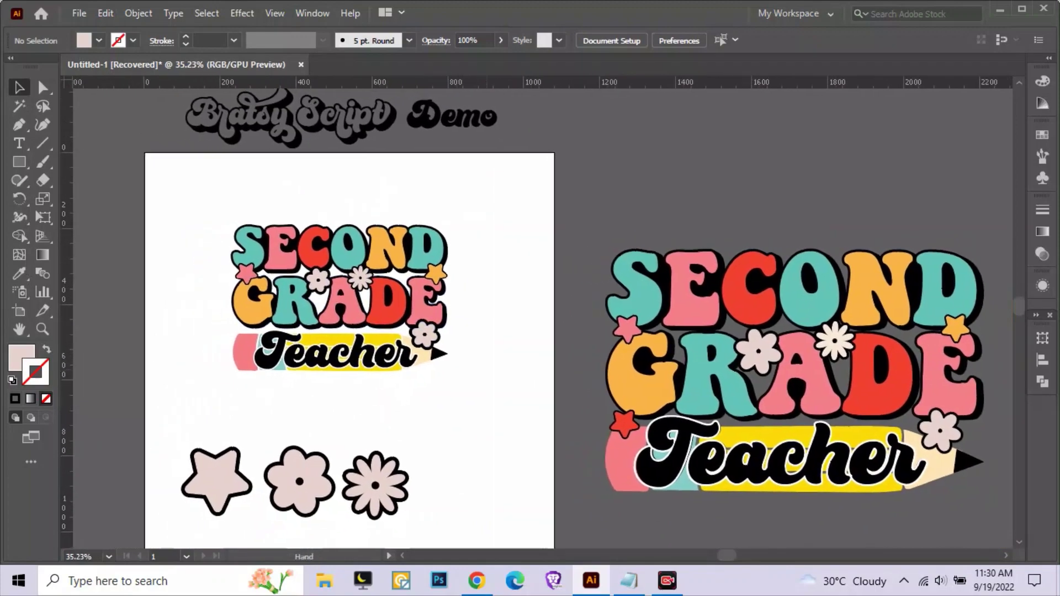
scroll(331, 310, left, 3)
scroll(331, 309, left, 2)
scroll(331, 309, up, 2)
scroll(328, 294, up, 3)
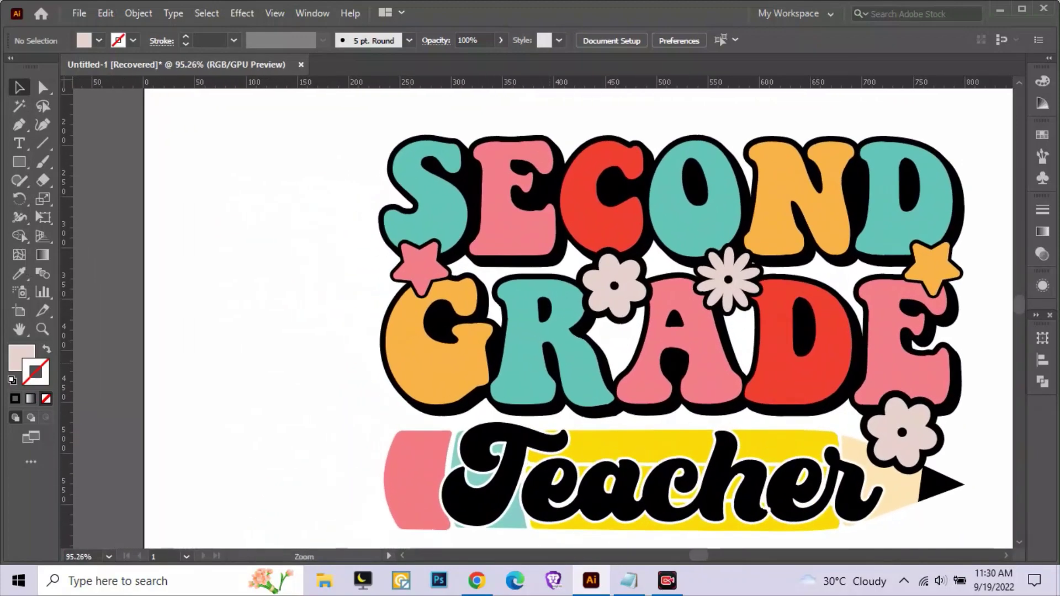
drag(420, 265, 417, 422)
scroll(276, 304, down, 5)
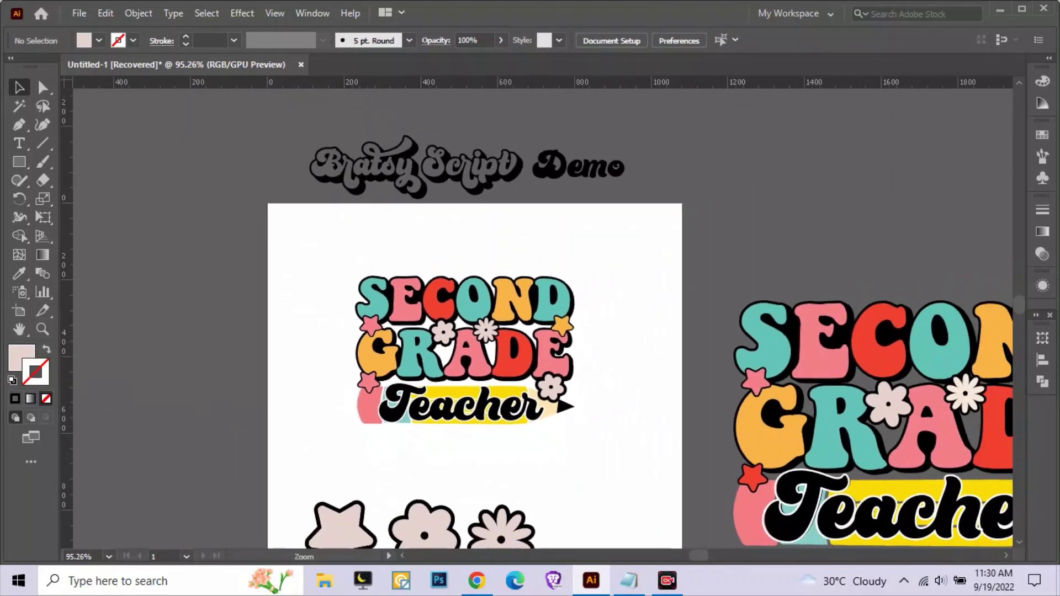
scroll(322, 366, up, 4)
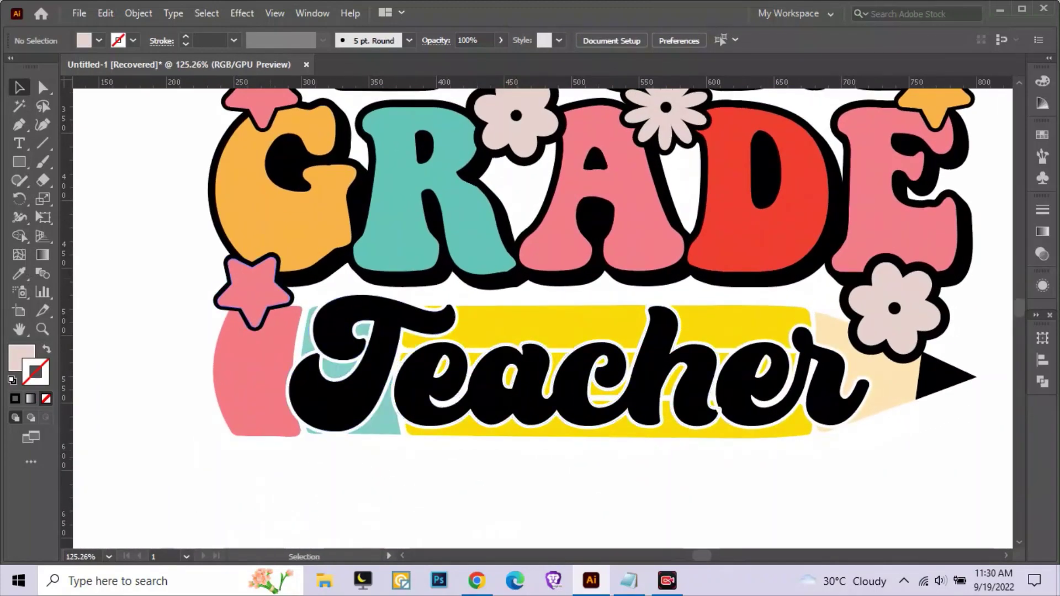
Inside the group, recolour the copied star's fill red
double_click(252, 290)
click(252, 290)
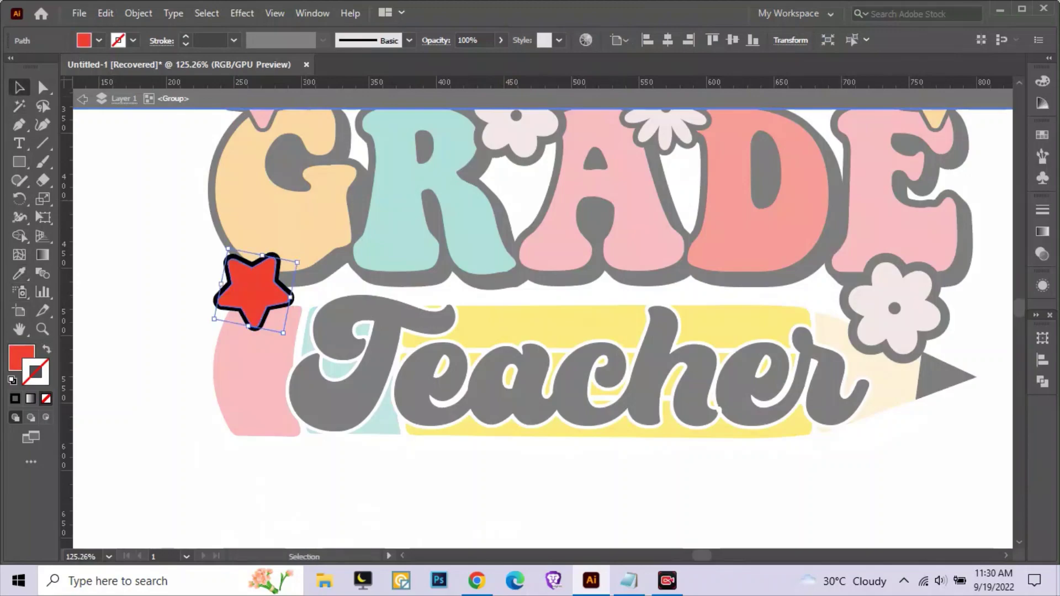
key(Escape)
key(ctrl+shift+a)
Move the loose spare star and flowers off the artboard to the left
scroll(386, 317, down, 5)
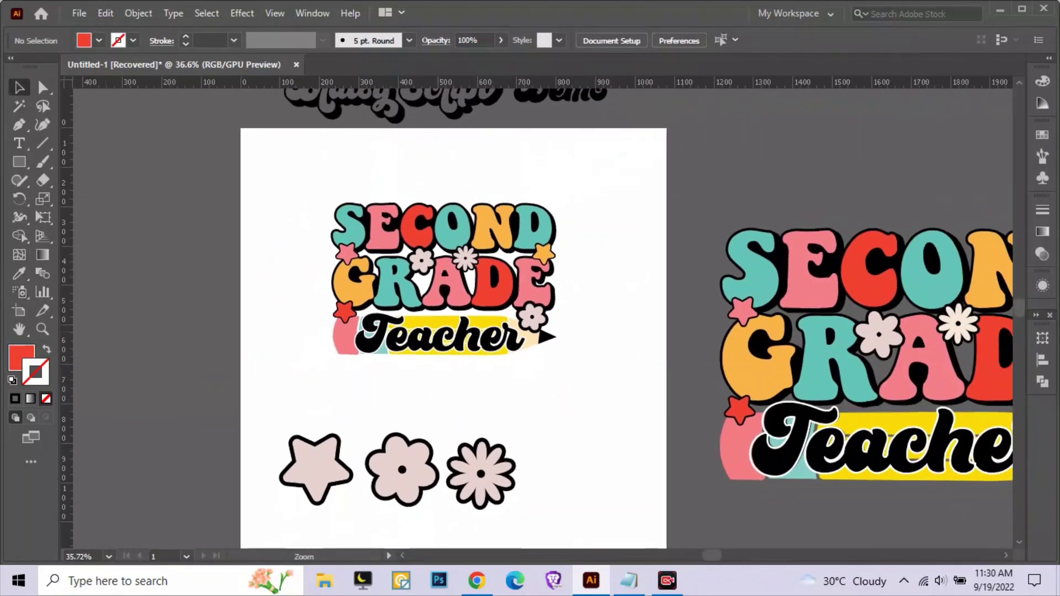
scroll(452, 331, up, 1)
scroll(452, 331, down, 2)
mouse_move(506, 404)
mouse_down()
mouse_move(204, 300)
mouse_move(204, 259)
mouse_up()
key(ctrl+shift+a)
Marquee-select all the sticker artwork and group it into one piece
scroll(540, 314, up, 3)
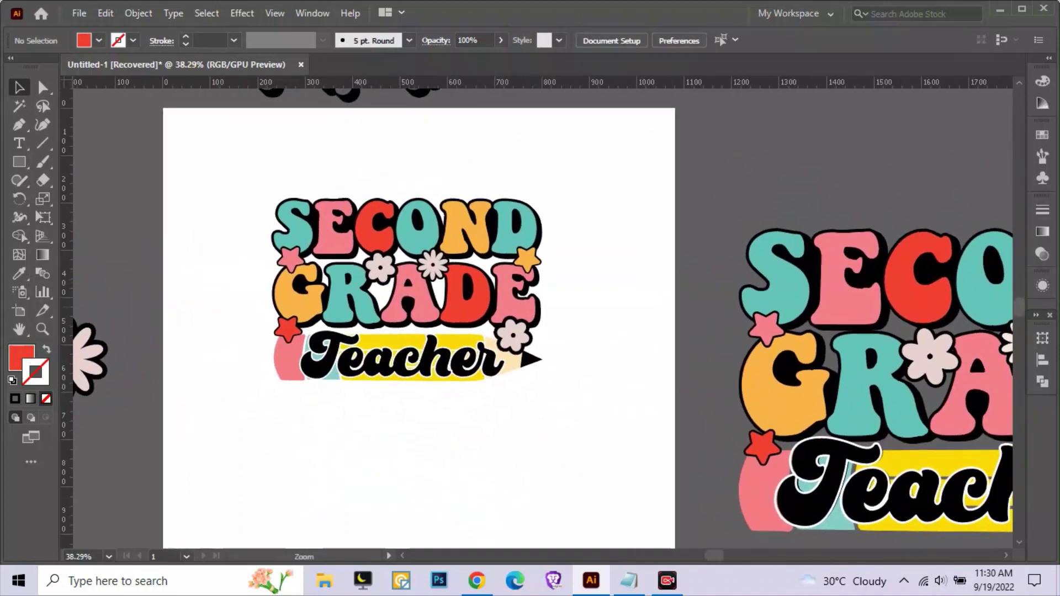
scroll(364, 314, up, 2)
click(516, 367)
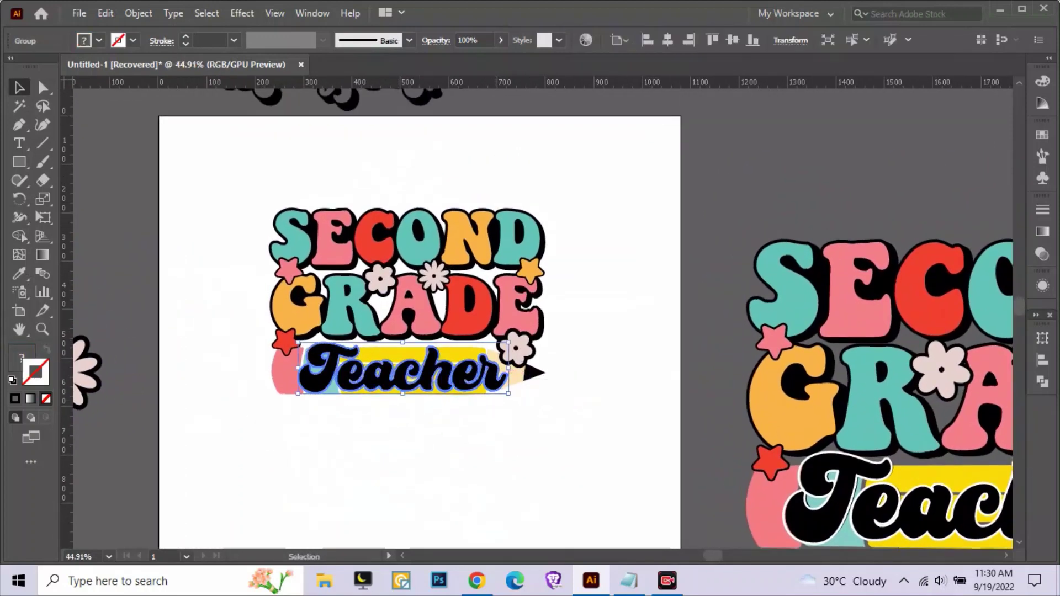
key(ctrl+shift+a)
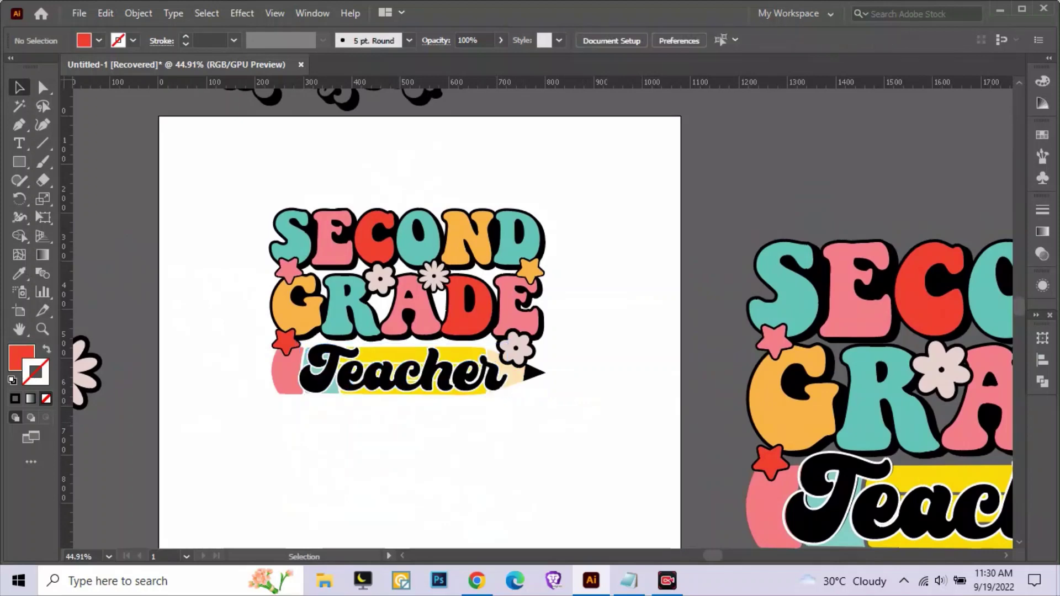
drag(535, 389, 518, 389)
right_click(518, 389)
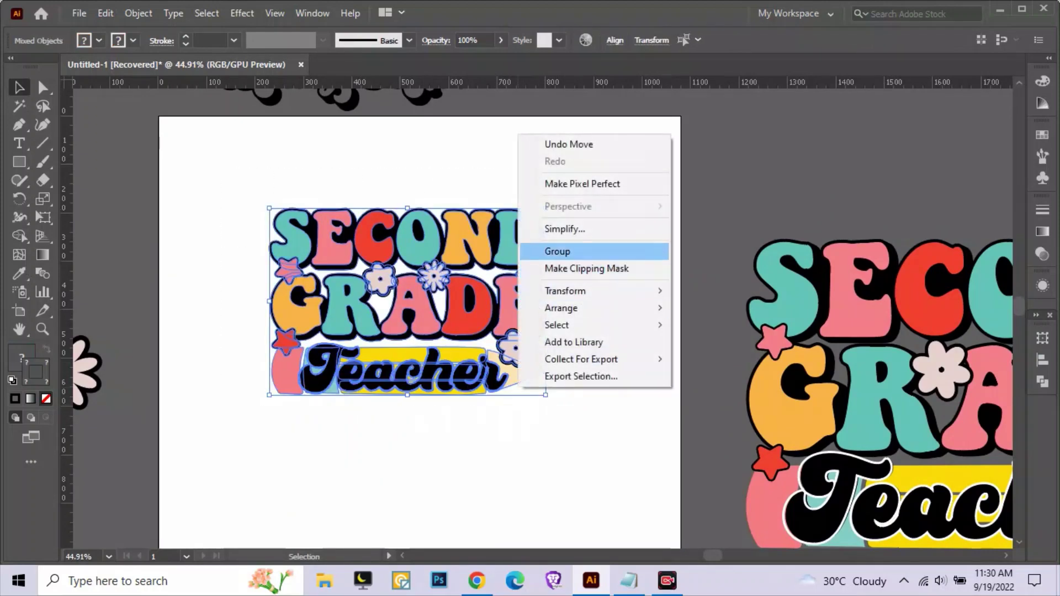
click(546, 248)
Apply Object > Expand Appearance to the sticker group
click(138, 13)
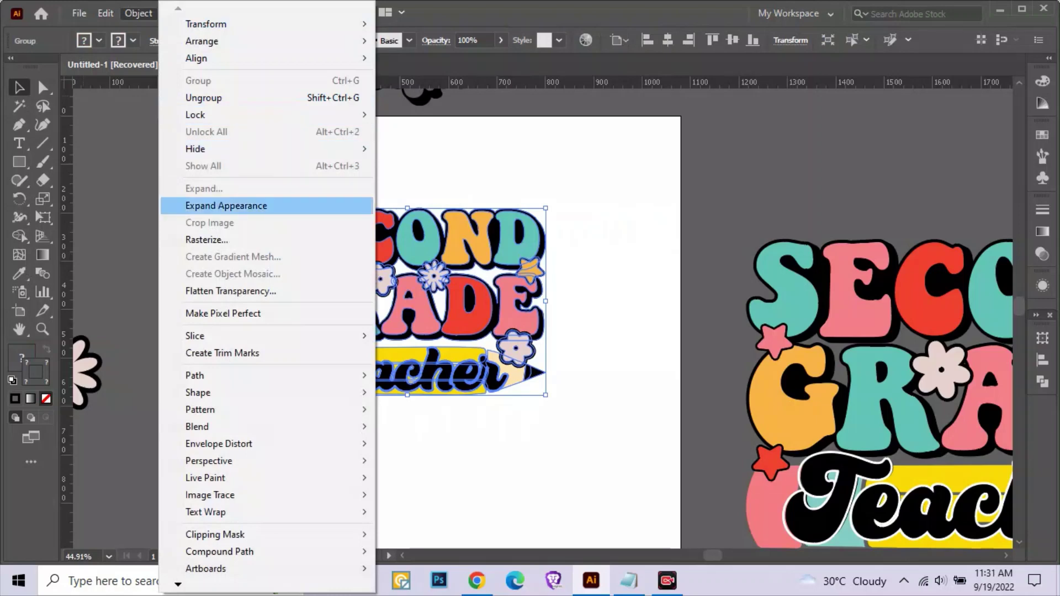
click(232, 206)
key(ctrl+shift+a)
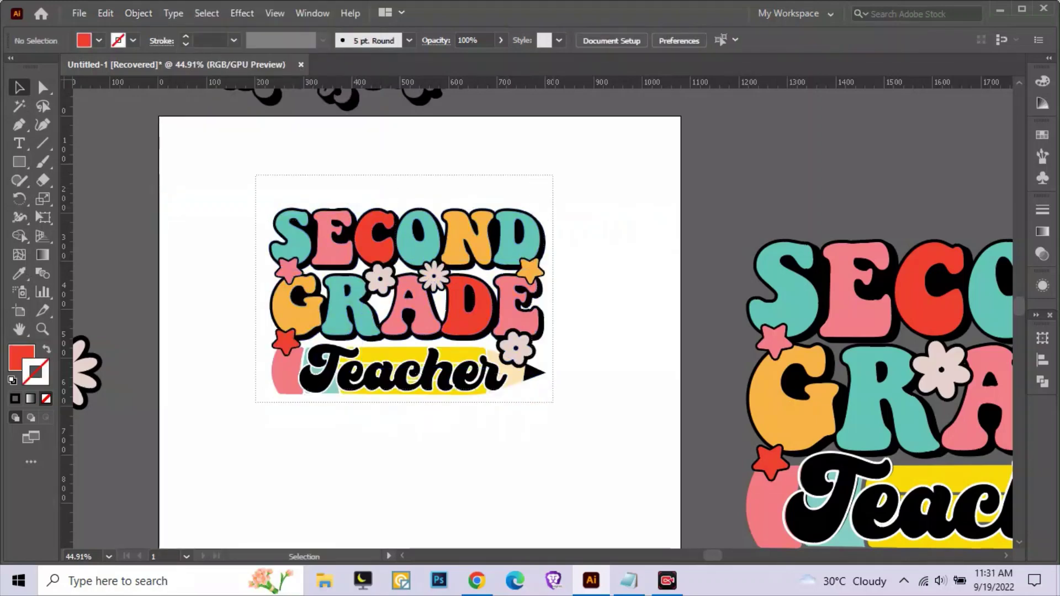
right_click(497, 380)
key(Escape)
Centre the sticker horizontally and vertically on the artboard
click(138, 13)
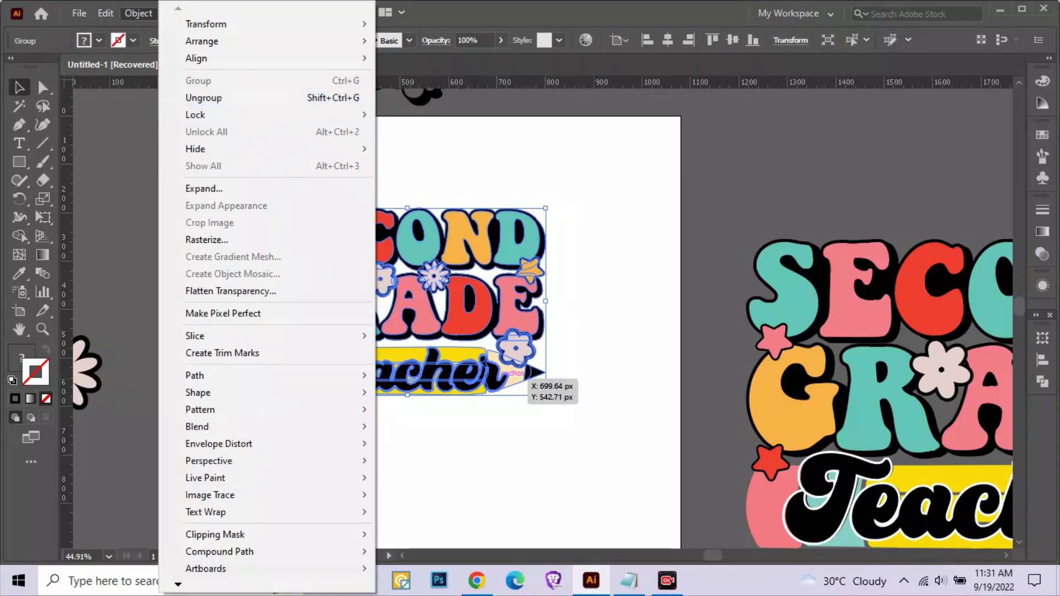
click(667, 40)
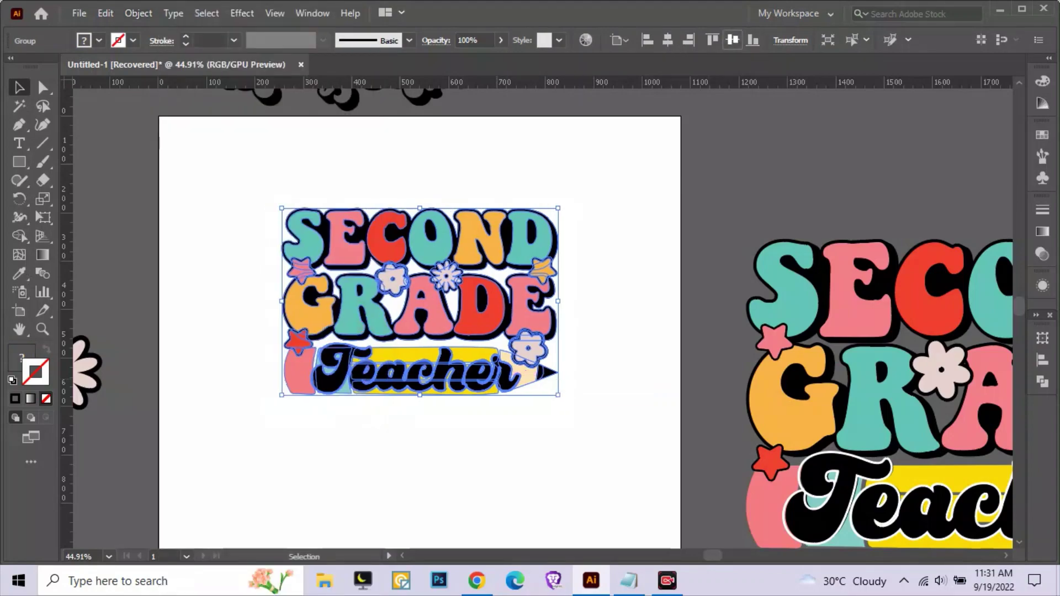
click(732, 39)
Scale the sticker group up to about 730 px wide, then deselect and zoom out
scroll(585, 303, down, 2)
scroll(474, 303, down, 2)
scroll(342, 287, up, 3)
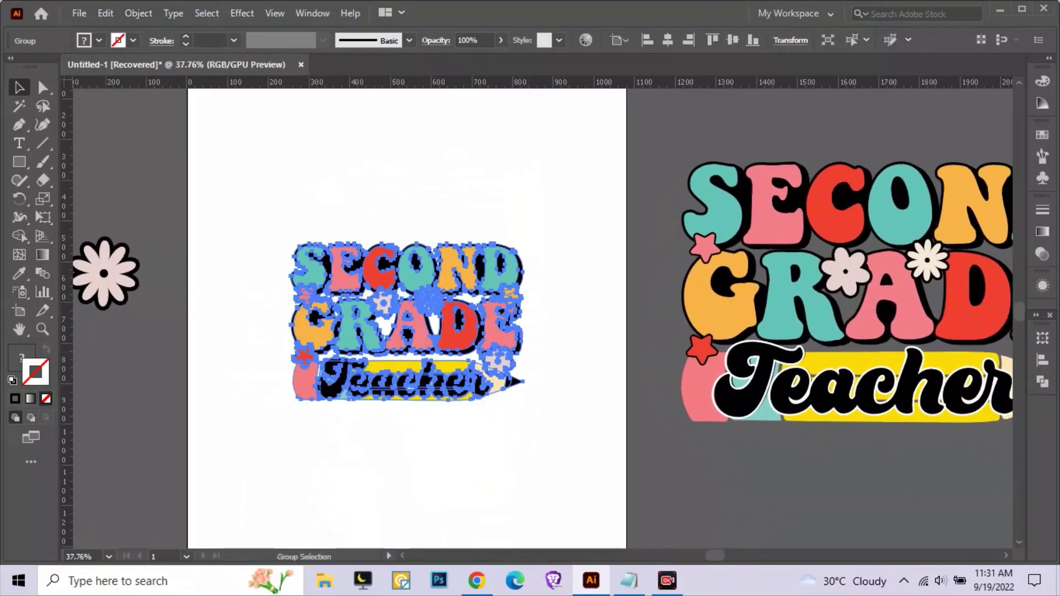
drag(523, 321, 606, 321)
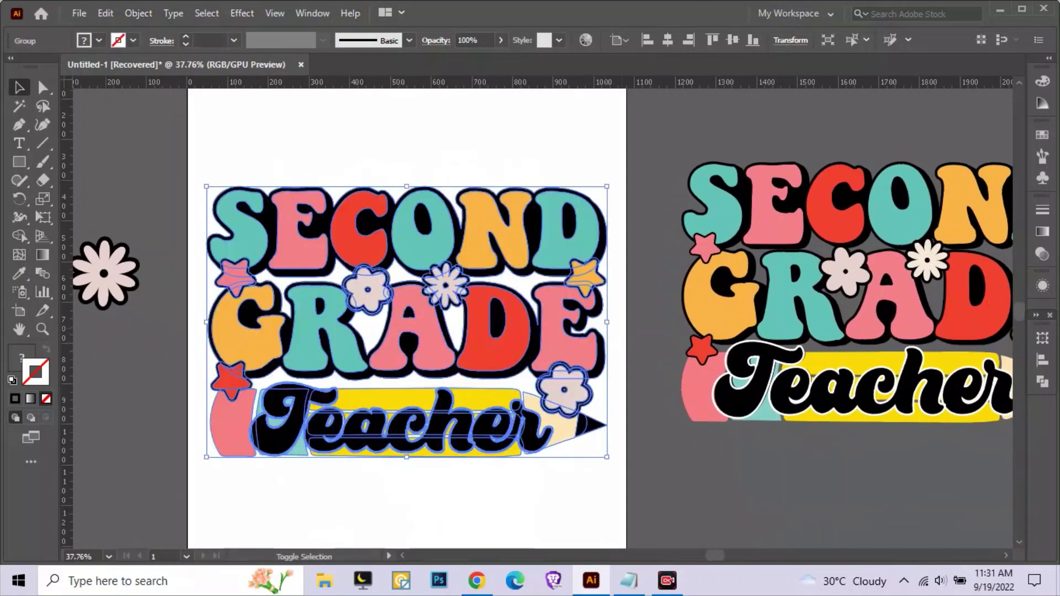
key(ctrl+shift+a)
scroll(348, 268, down, 2)
scroll(348, 268, down, 3)
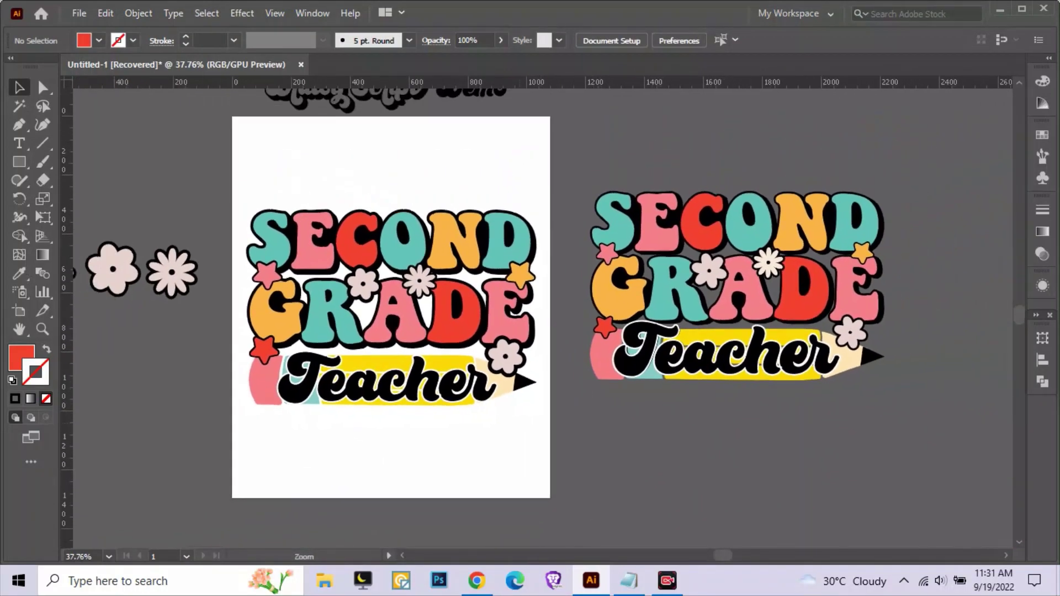
scroll(415, 260, down, 3)
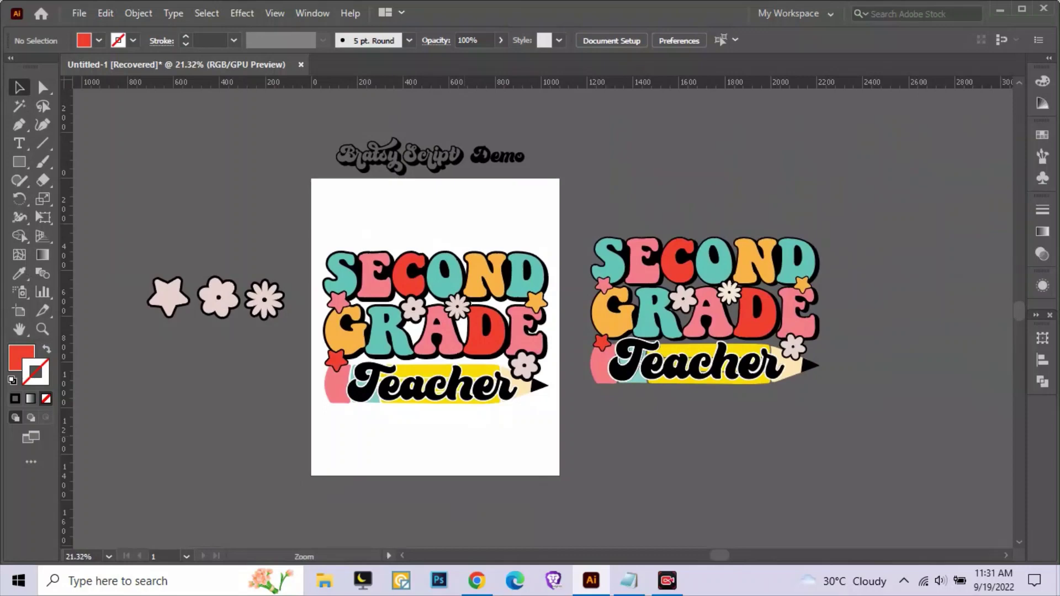